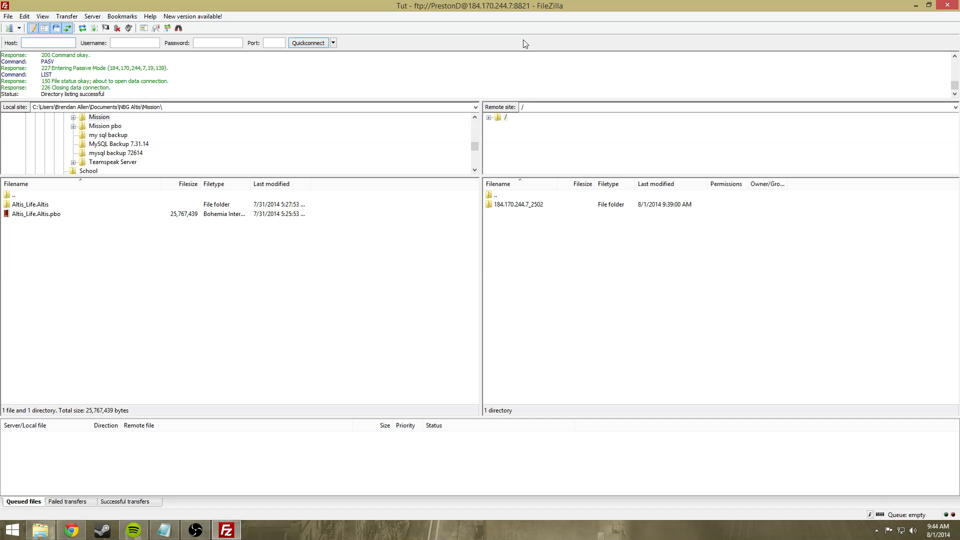
# - Restore FileZilla to a window, resize it, and place it on the right beside the ACPLAYER page
pyautogui.doubleClick(490, 5)
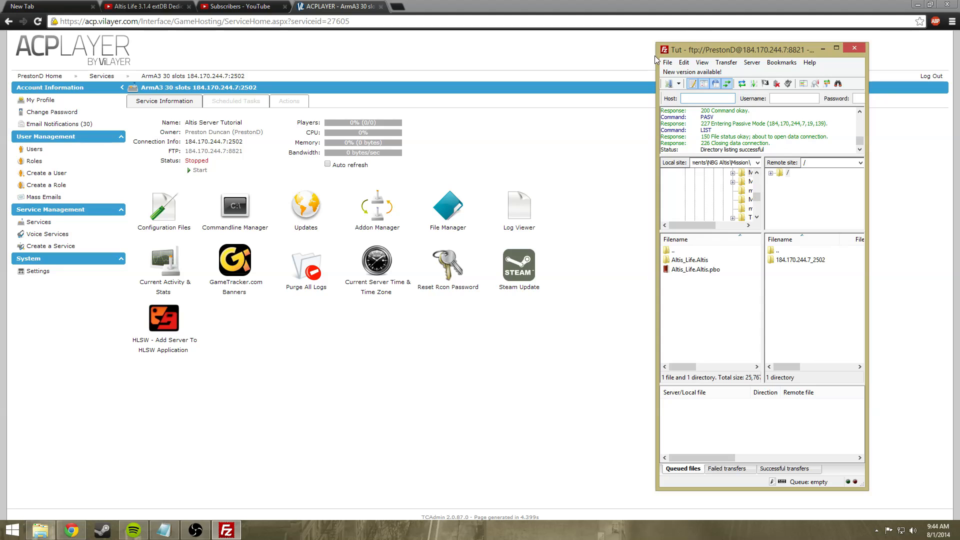
pyautogui.moveTo(655, 55); pyautogui.dragTo(474, 55)
pyautogui.moveTo(543, 55); pyautogui.dragTo(628, 43)
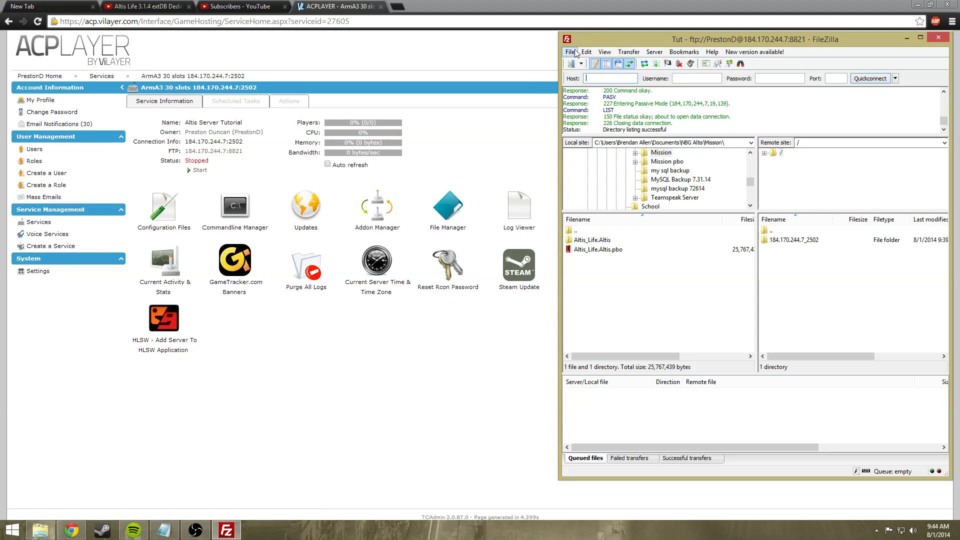
# - Browse FileZilla's local tree from Mission up to A:\Altis Life Server TUT on the 2TB drive
pyautogui.doubleClick(573, 231)
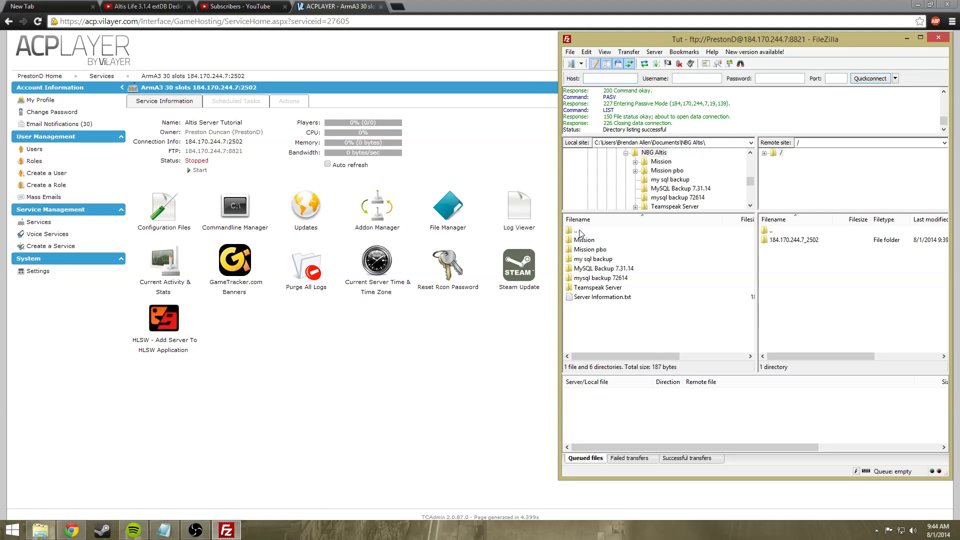
pyautogui.doubleClick(573, 232)
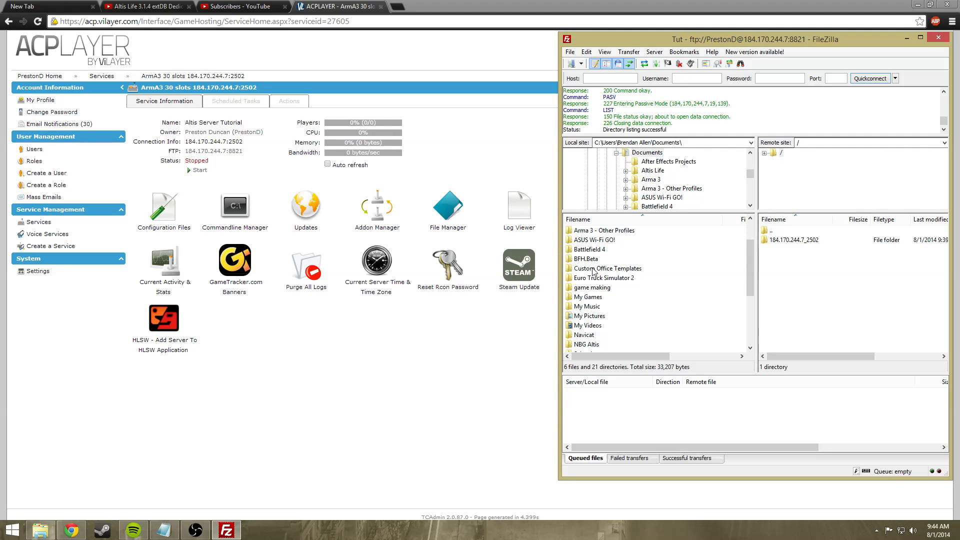
pyautogui.doubleClick(578, 232)
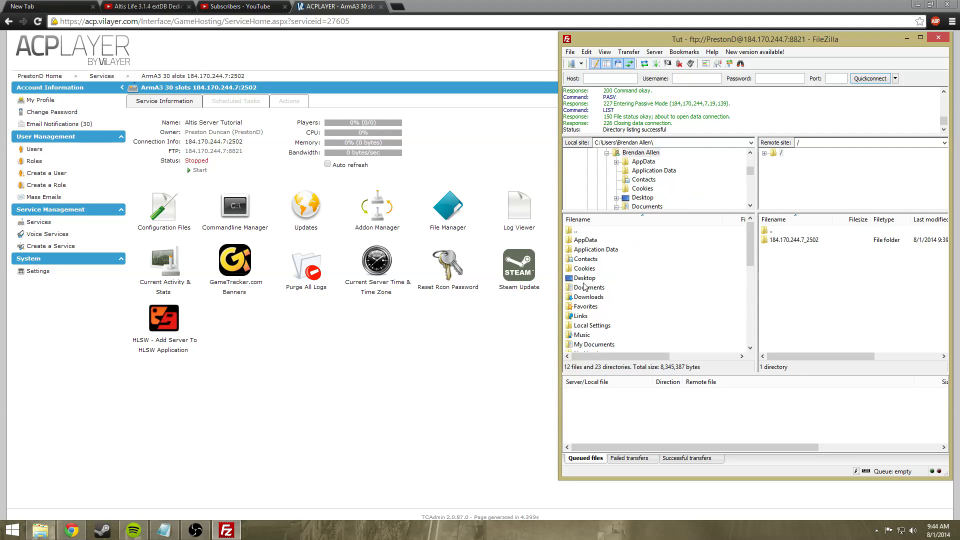
pyautogui.scroll(3, 750, 172)
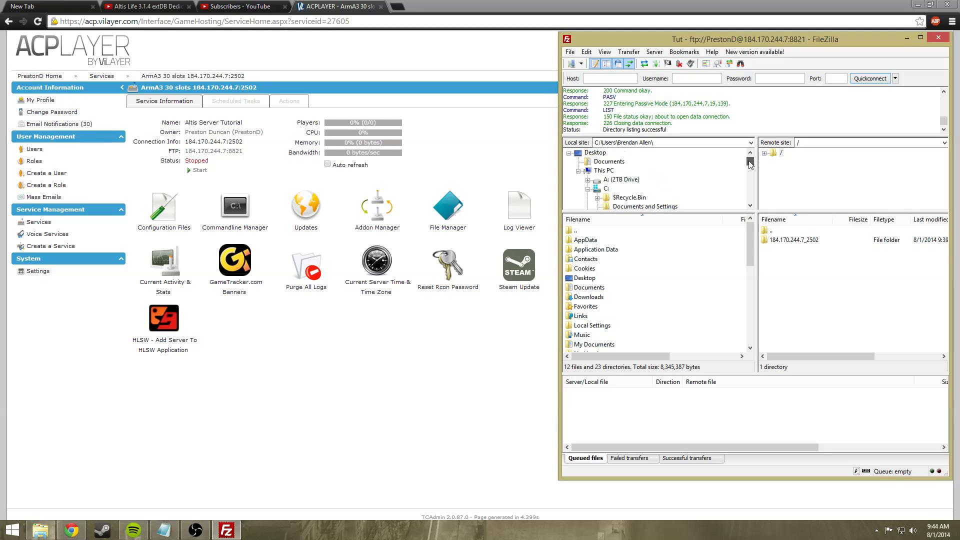
pyautogui.click(588, 180)
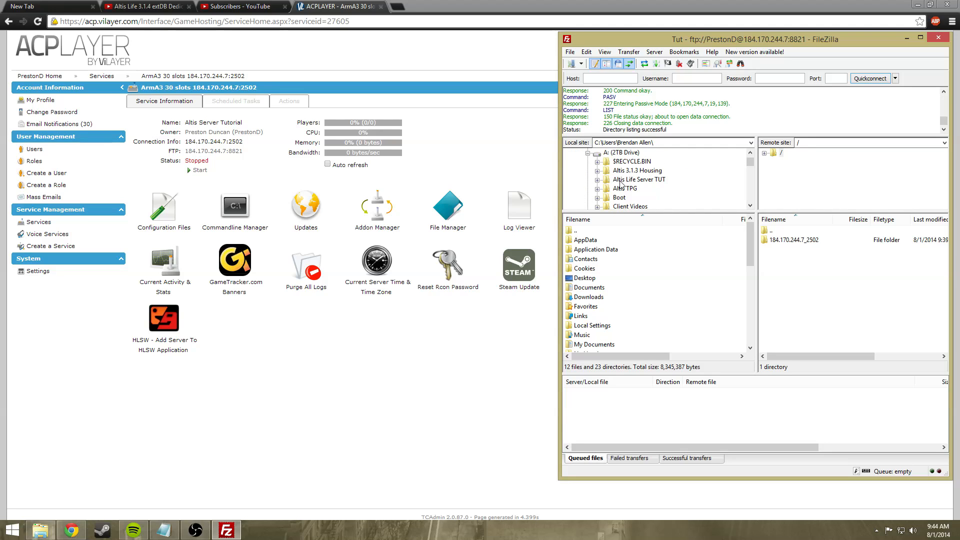
pyautogui.click(639, 179)
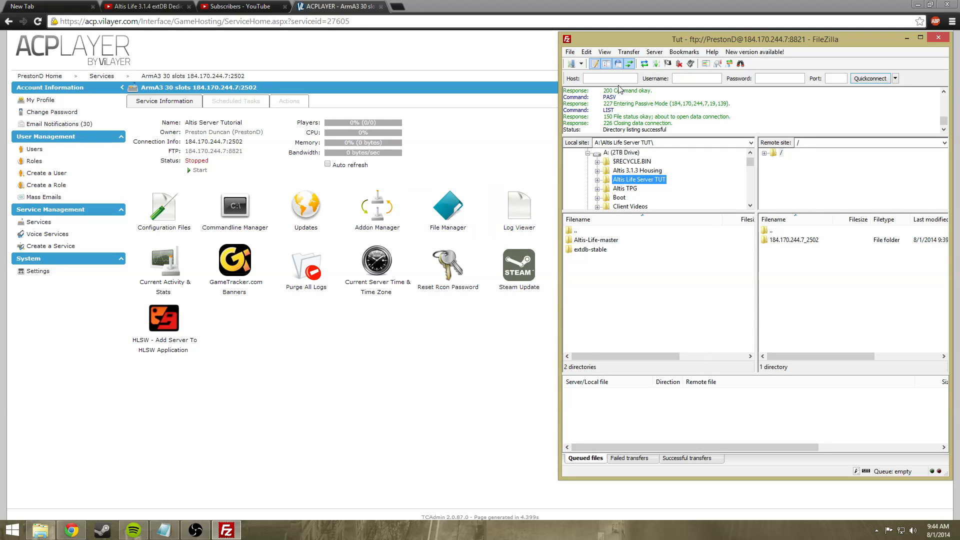
pyautogui.click(570, 52)
# - In Site Manager, delete the old Tut site and add a new site named Tutorial
pyautogui.click(579, 64)
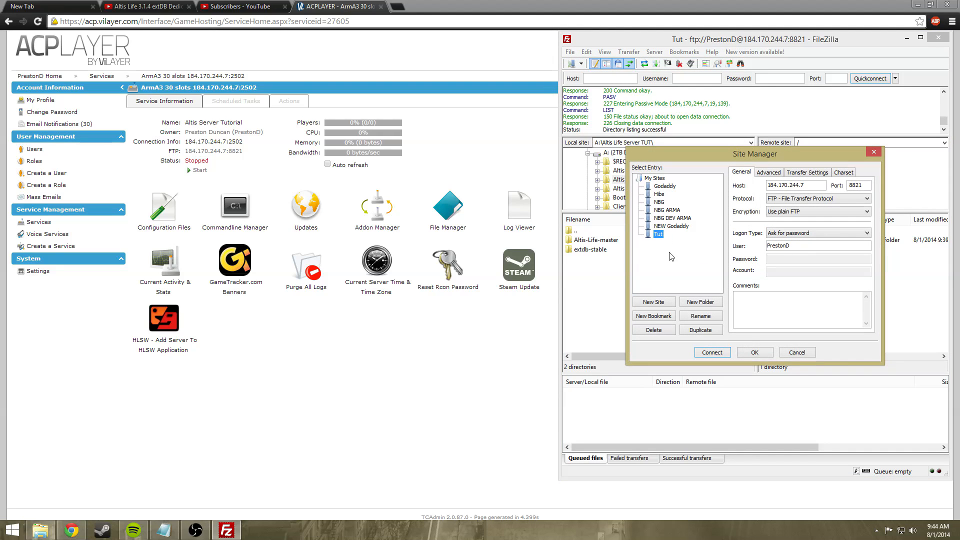
pyautogui.click(661, 331)
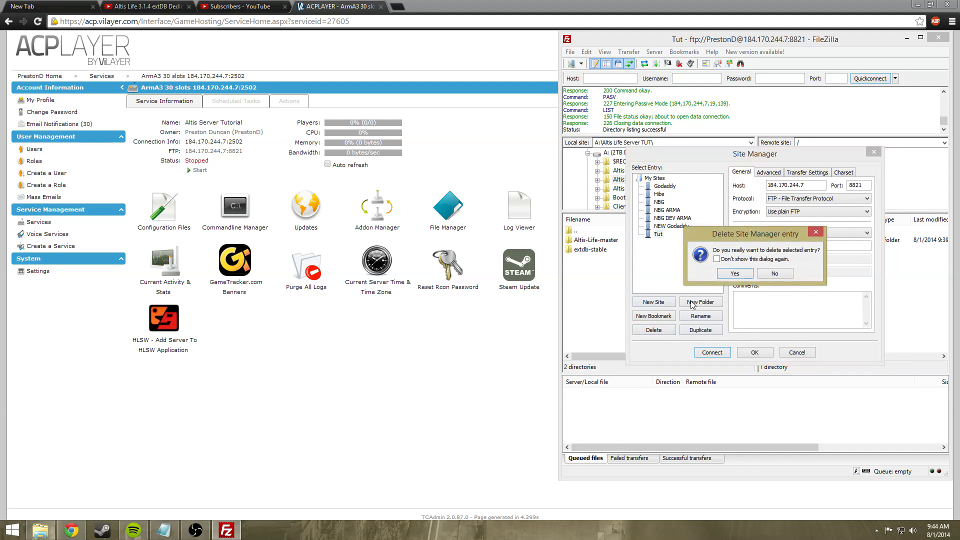
pyautogui.click(747, 275)
pyautogui.click(654, 302)
pyautogui.click(768, 185)
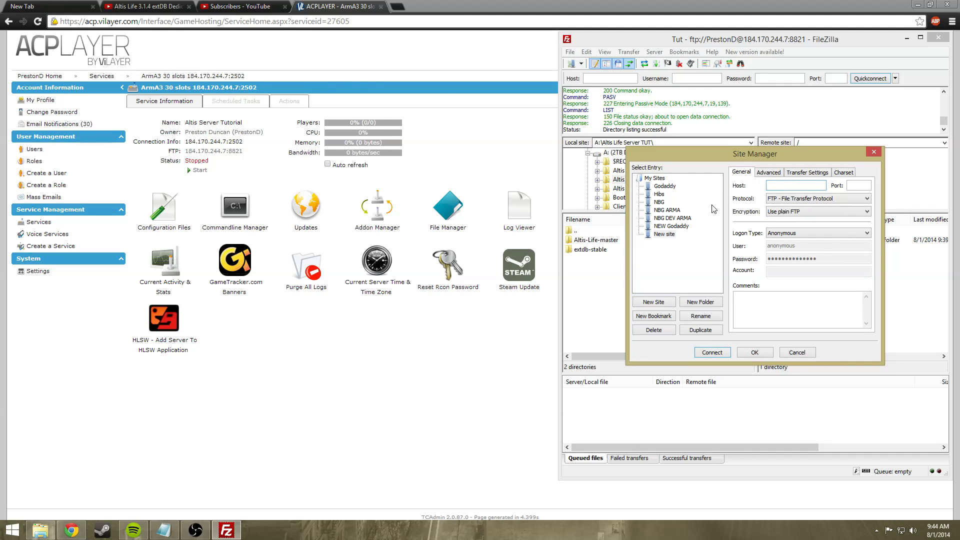
pyautogui.click(664, 234)
pyautogui.click(700, 316)
pyautogui.write('Tutorial')
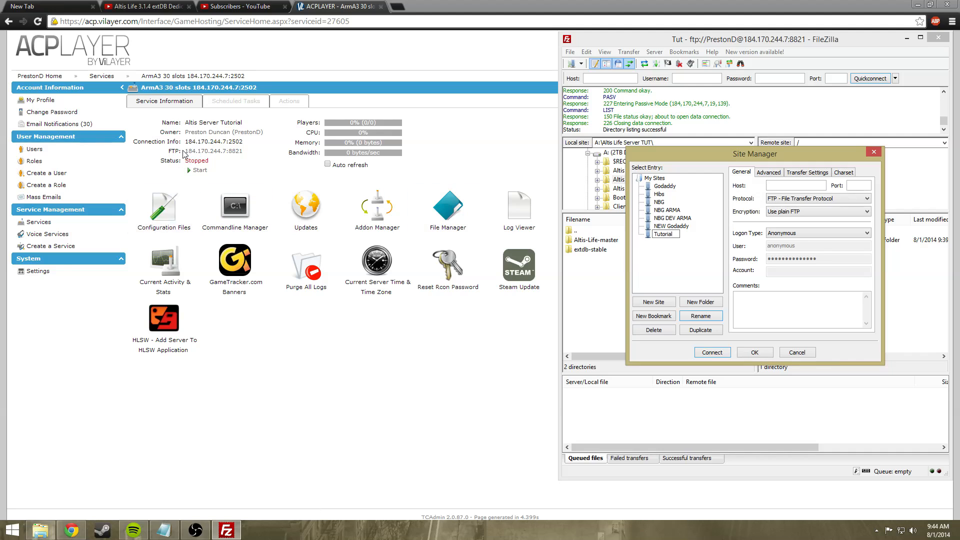
# - Give the Tutorial site host 184.170.244.7, port 8821 and the Normal logon type
pyautogui.moveTo(185, 151); pyautogui.dragTo(227, 159)
pyautogui.hotkey('ctrl', 'c')
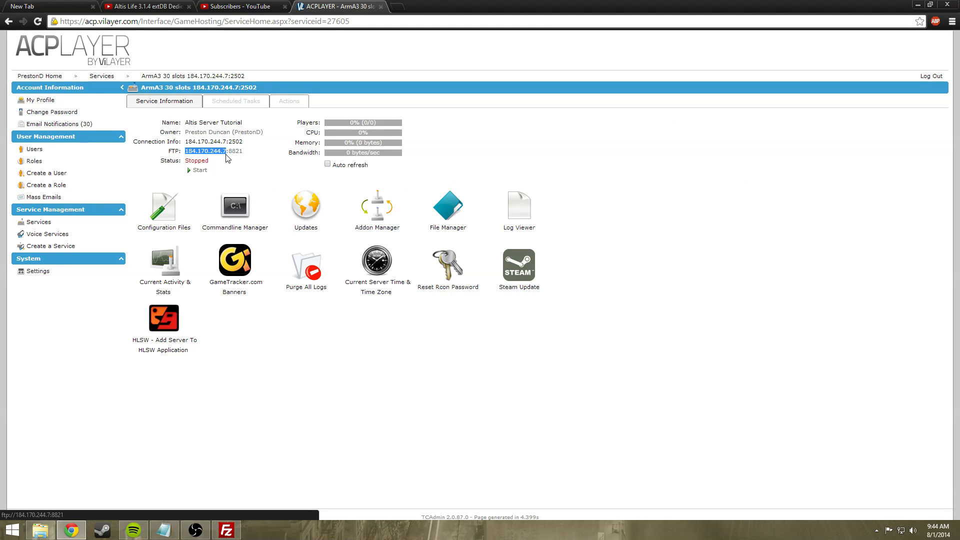
pyautogui.click(226, 531)
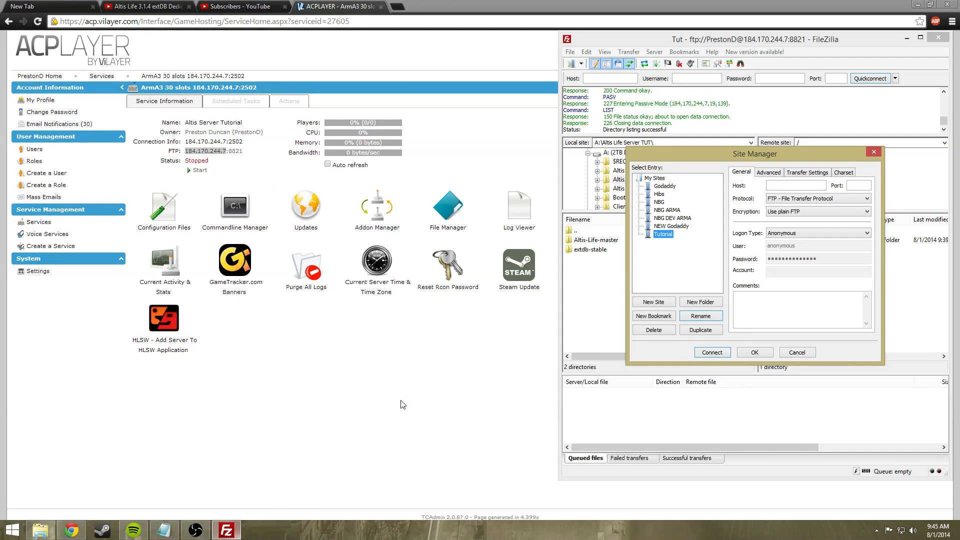
pyautogui.click(778, 186)
pyautogui.hotkey('ctrl', 'v')
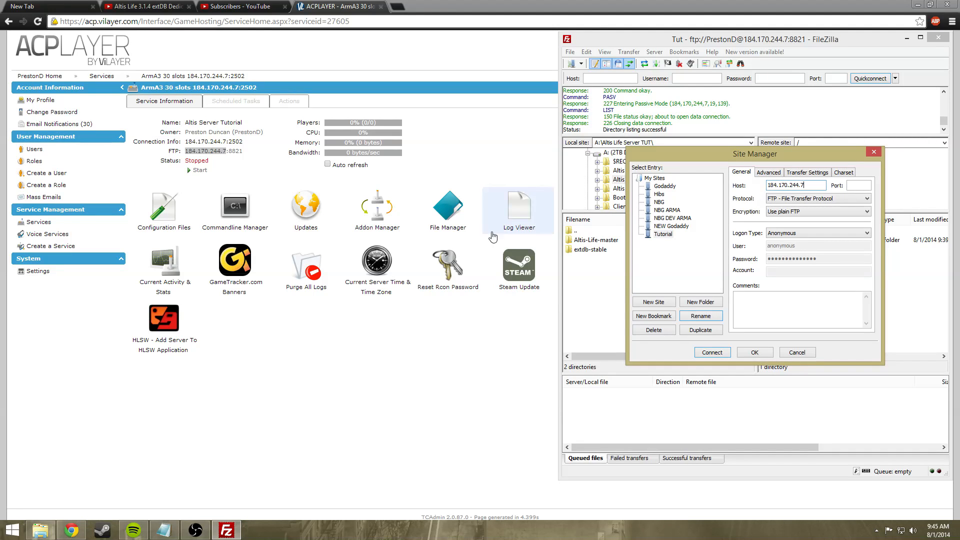
pyautogui.moveTo(244, 151); pyautogui.dragTo(228, 151)
pyautogui.hotkey('ctrl', 'c')
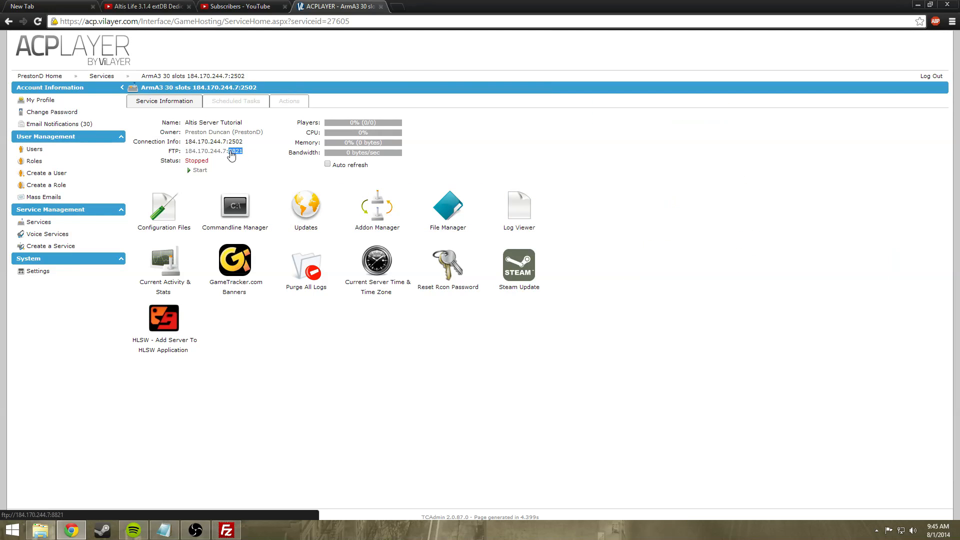
pyautogui.click(226, 530)
pyautogui.click(858, 185)
pyautogui.hotkey('ctrl', 'v')
pyautogui.click(791, 233)
pyautogui.click(784, 249)
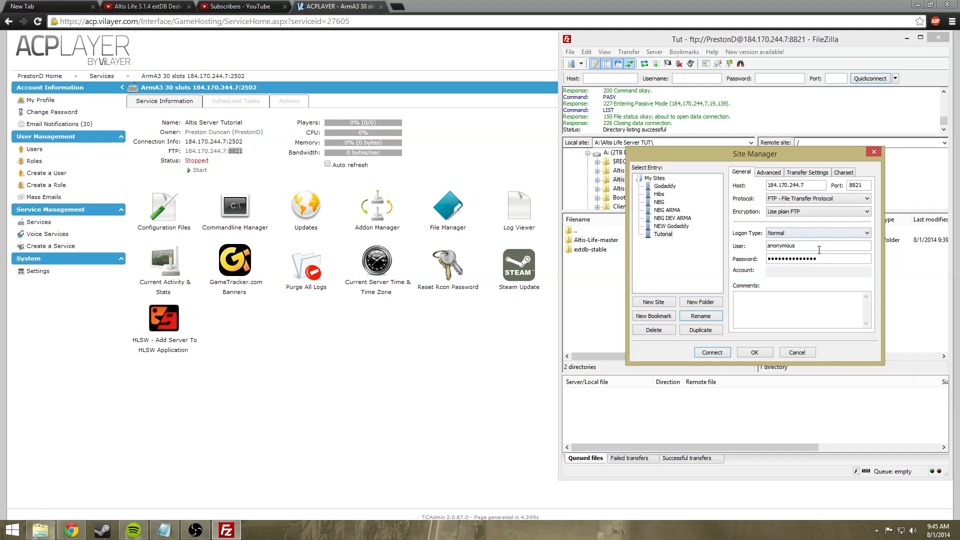
# - Replace the anonymous user name with the account name and clear the stored password
pyautogui.moveTo(822, 246); pyautogui.dragTo(707, 249)
pyautogui.press('BackSpace')
pyautogui.doubleClick(825, 257)
pyautogui.press('BackSpace')
pyautogui.hotkey('ctrl', 'v')
pyautogui.moveTo(789, 259); pyautogui.dragTo(709, 287)
pyautogui.press('BackSpace')
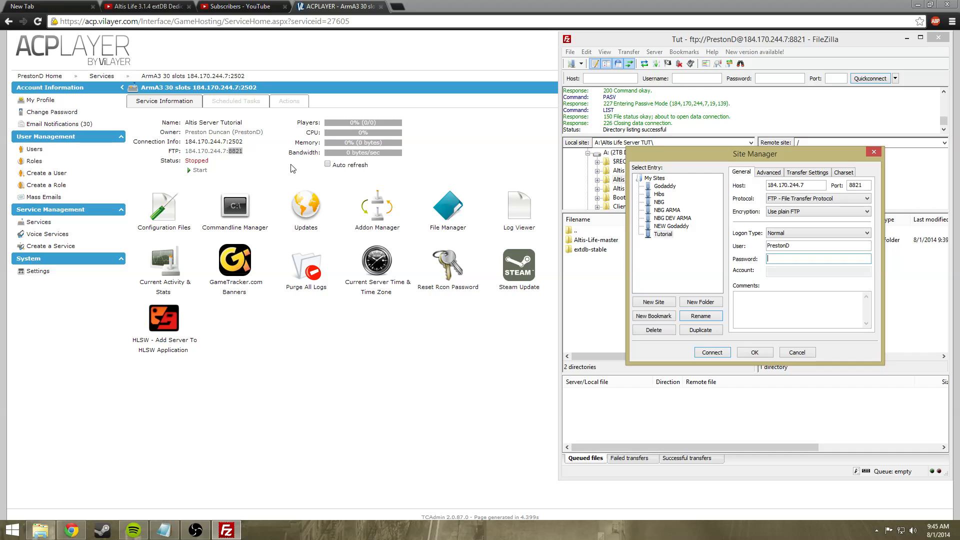
pyautogui.moveTo(167, 527)
pyautogui.mouseDown()
pyautogui.moveTo(858, 528)
pyautogui.moveTo(156, 529)
pyautogui.mouseUp()
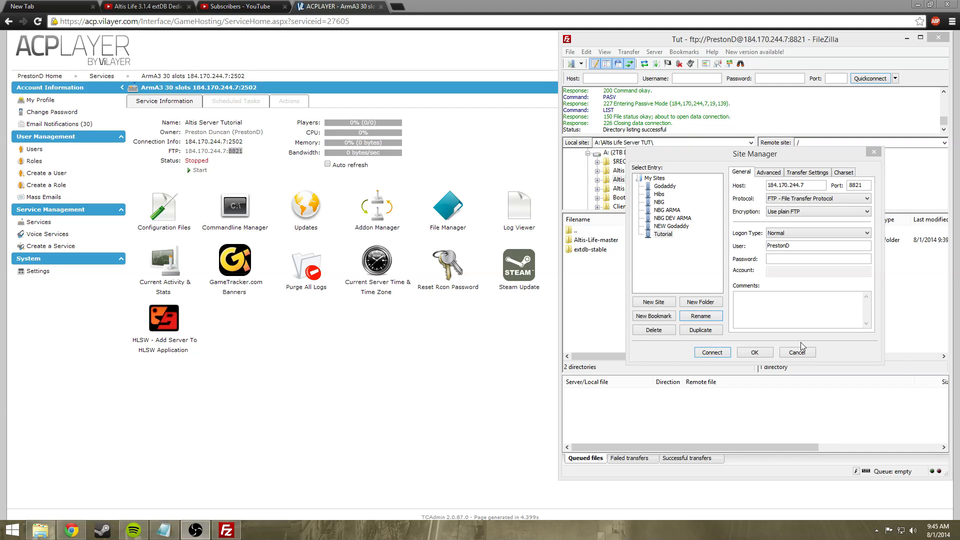
# - Connect to the Tutorial site and dismiss the password-saving notice
pyautogui.click(783, 260)
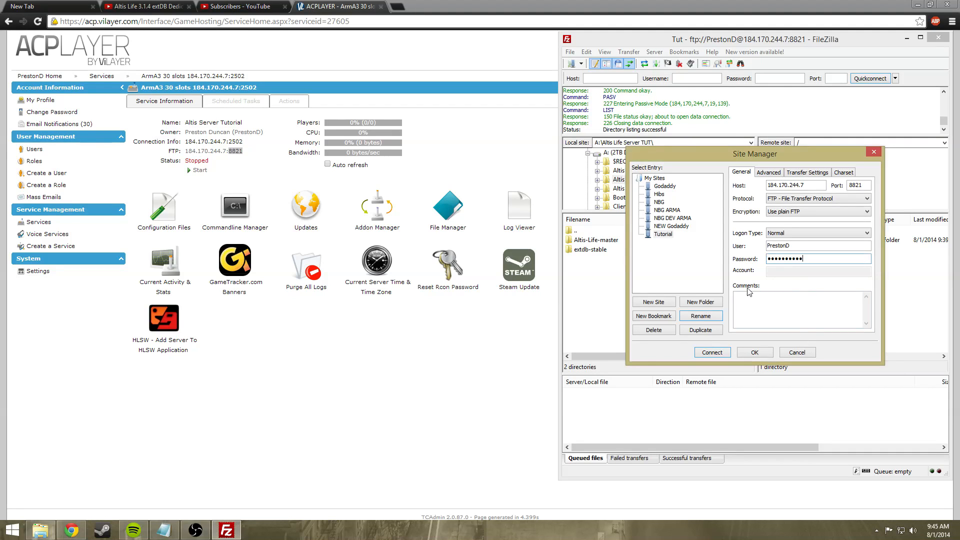
pyautogui.click(710, 353)
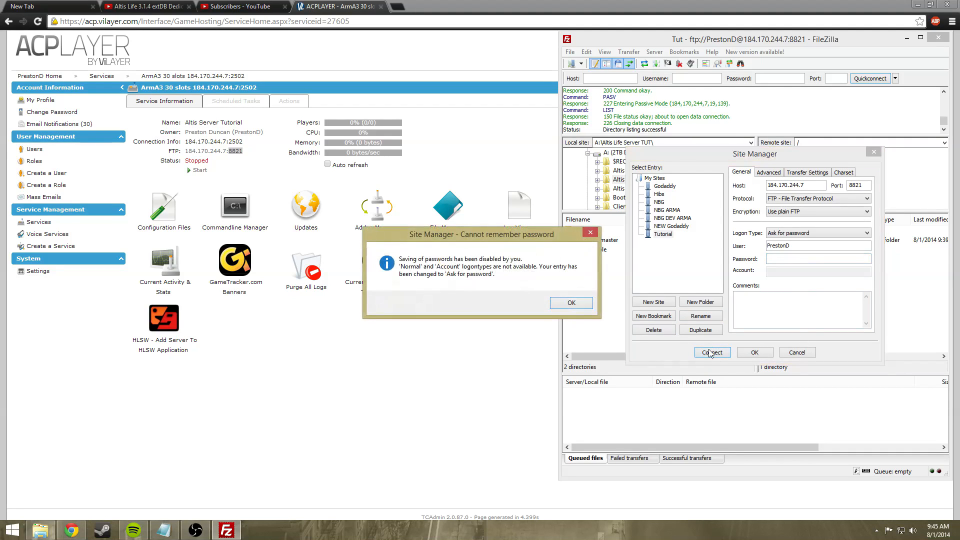
pyautogui.click(558, 305)
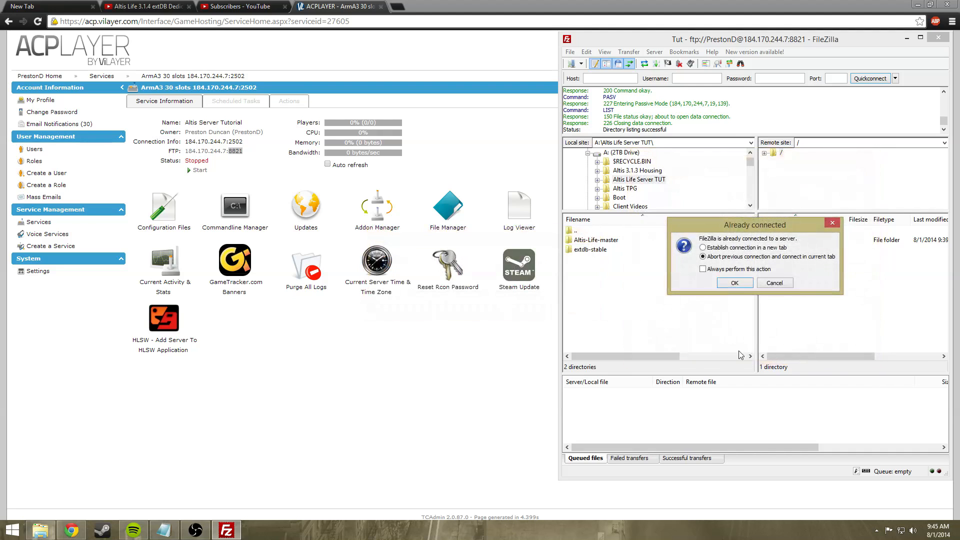
pyautogui.click(736, 288)
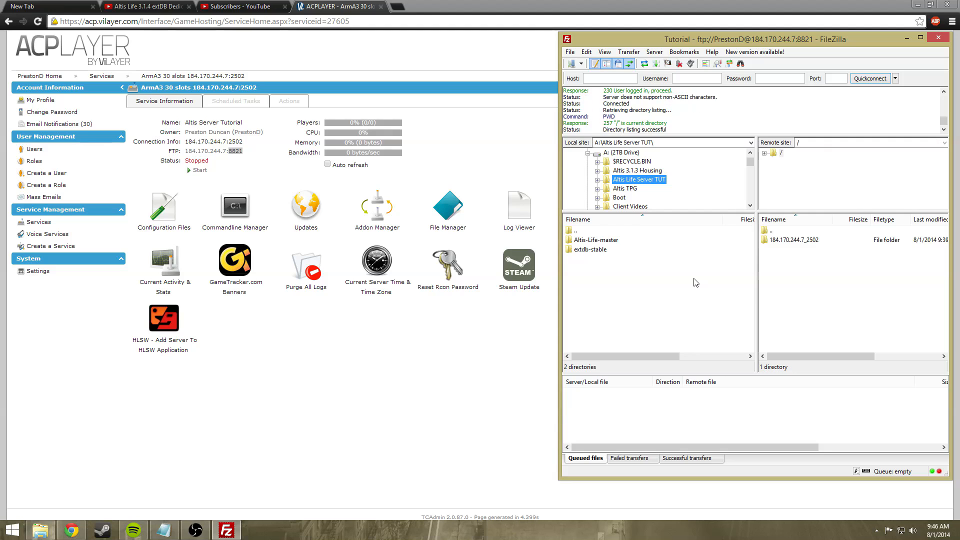
pyautogui.doubleClick(777, 241)
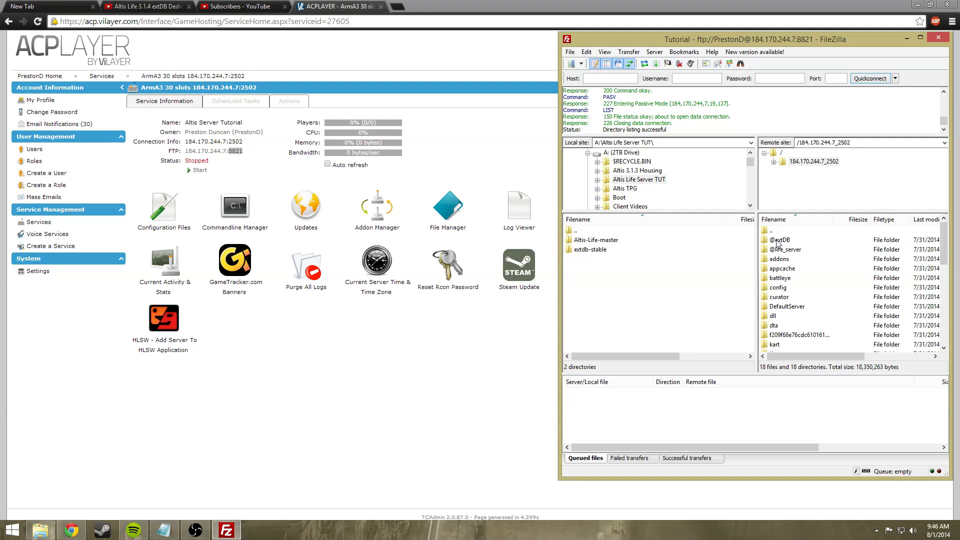
pyautogui.scroll(-6, 790, 272)
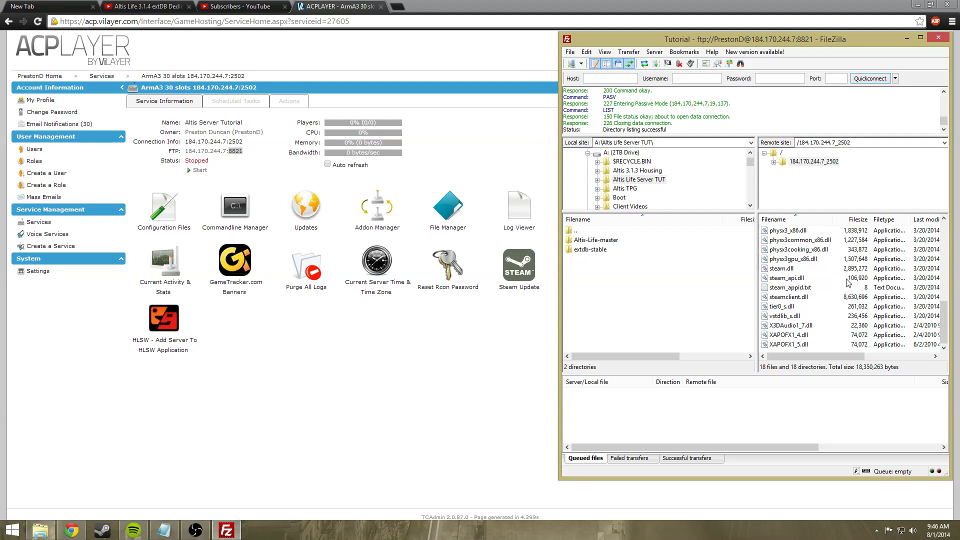
pyautogui.scroll(6, 790, 272)
pyautogui.click(790, 241)
pyautogui.keyDown('ctrl'); pyautogui.click(780, 259); pyautogui.keyUp('ctrl')
pyautogui.keyDown('ctrl'); pyautogui.click(784, 259); pyautogui.keyUp('ctrl')
pyautogui.keyDown('ctrl'); pyautogui.click(786, 250); pyautogui.keyUp('ctrl')
pyautogui.press('Delete')
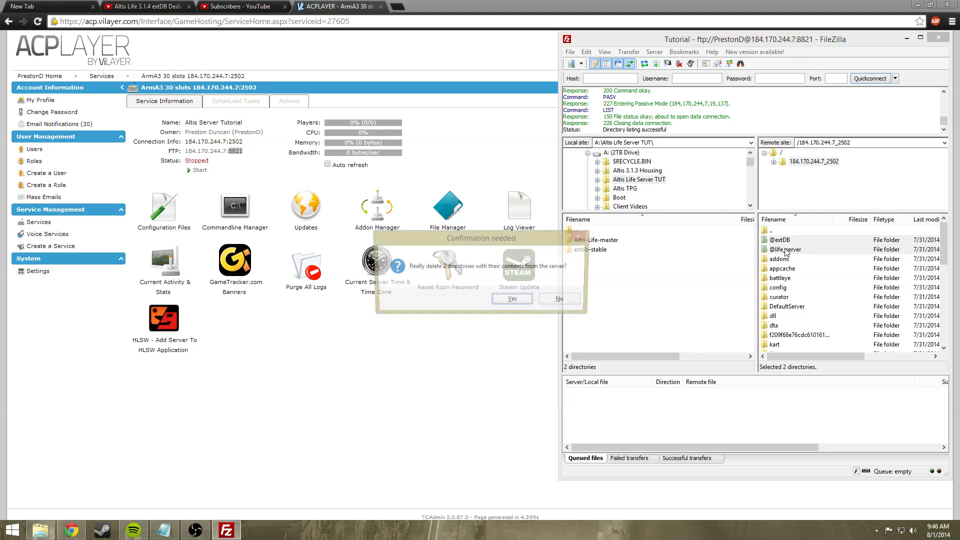
pyautogui.click(508, 298)
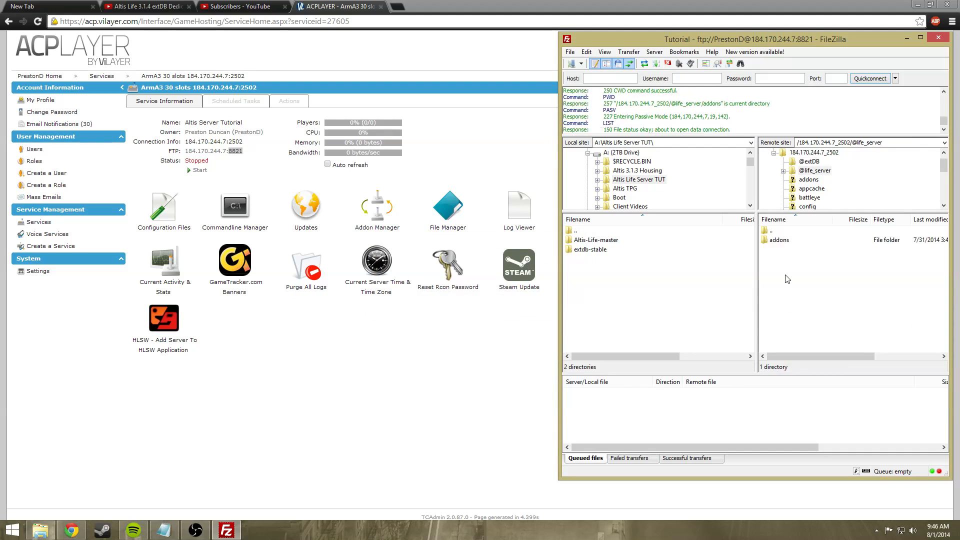
# - Delete the old Altis_Life.Altis.pbo from the server's MPMissions folder
pyautogui.scroll(-2, 789, 273)
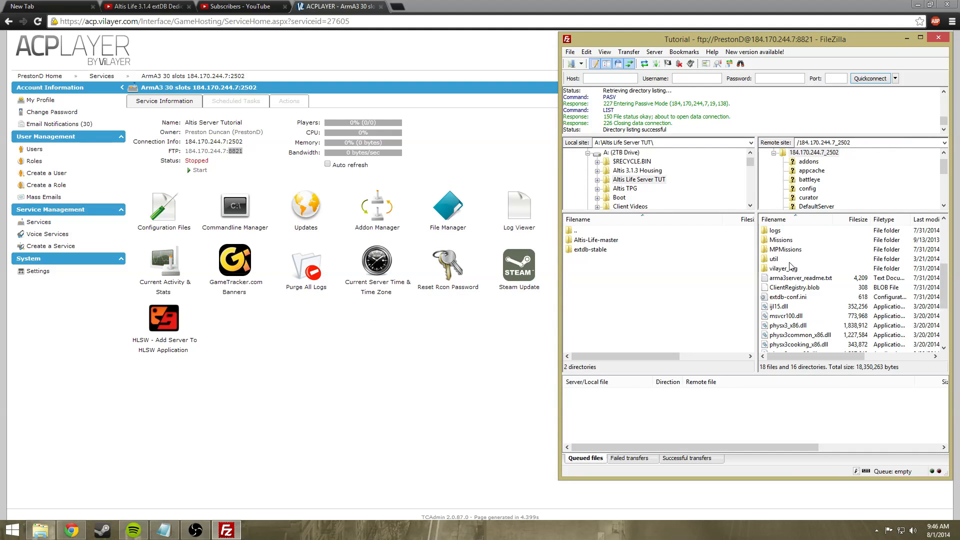
pyautogui.doubleClick(787, 249)
pyautogui.click(783, 241)
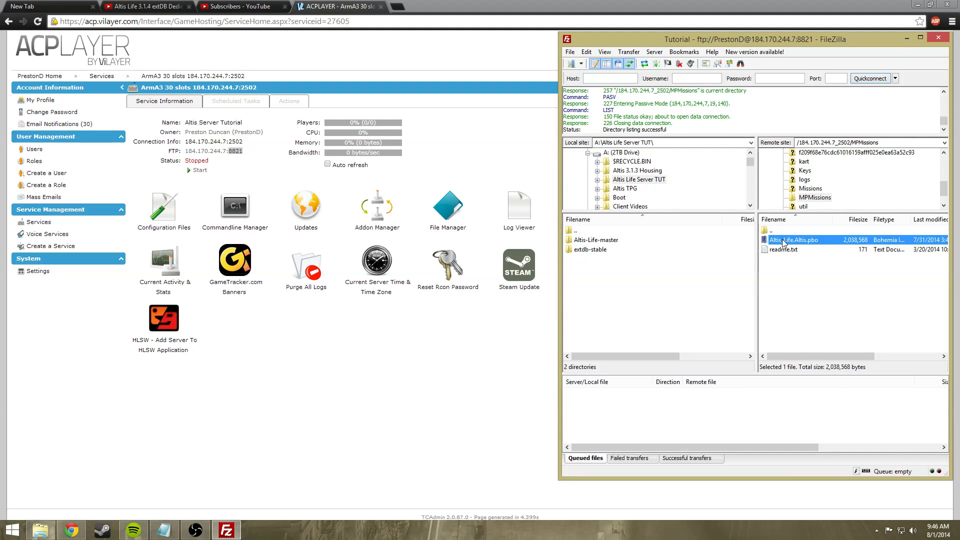
pyautogui.press('Delete')
pyautogui.press('Return')
pyautogui.doubleClick(783, 233)
# - Delete extdb-conf.ini from the server root, then open the MPMissions folder
pyautogui.scroll(-2, 838, 271)
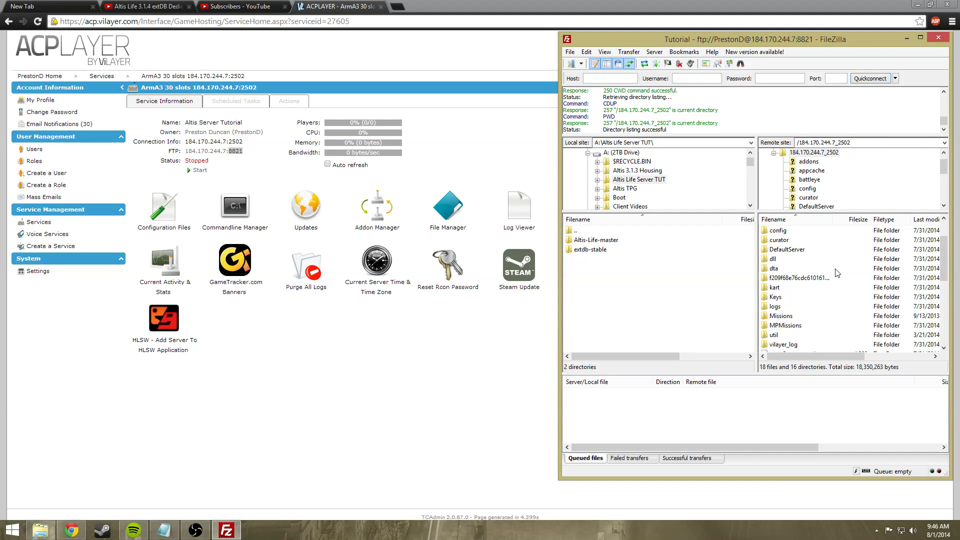
pyautogui.scroll(-3, 837, 273)
pyautogui.click(790, 289)
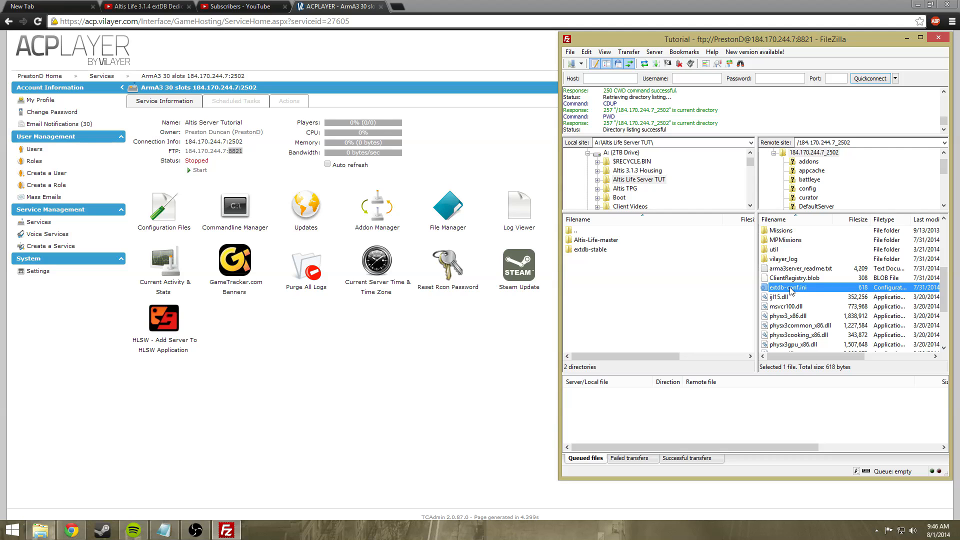
pyautogui.press('Delete')
pyautogui.click(485, 297)
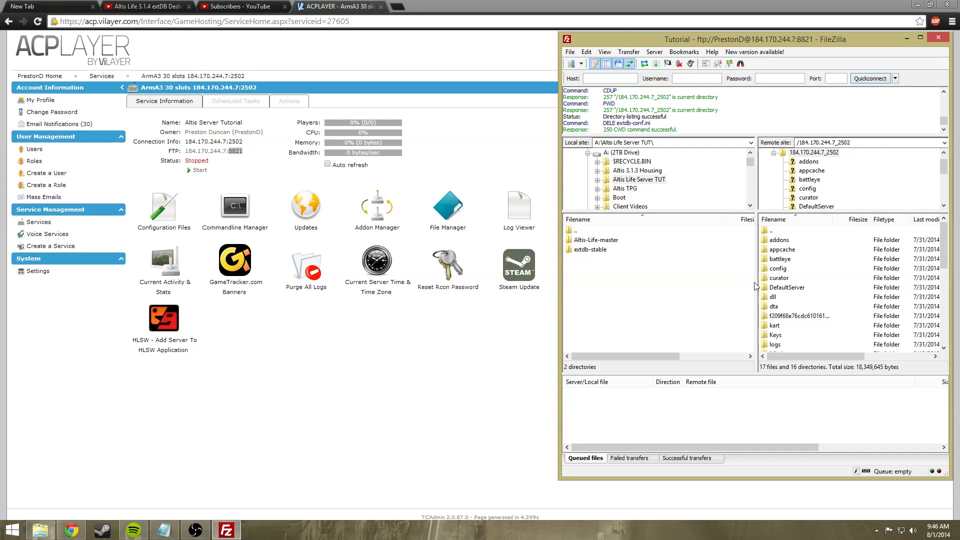
pyautogui.scroll(-2, 774, 281)
pyautogui.click(783, 306)
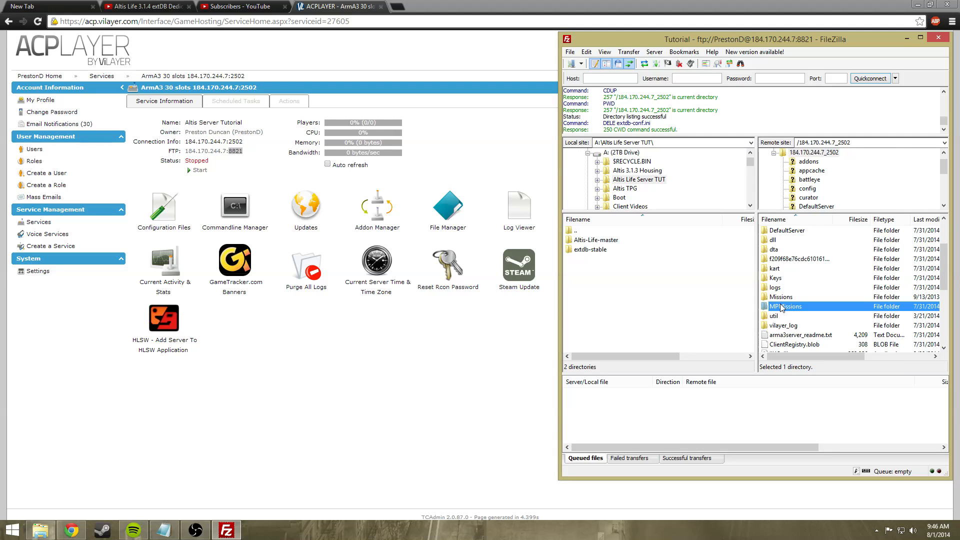
pyautogui.doubleClick(783, 307)
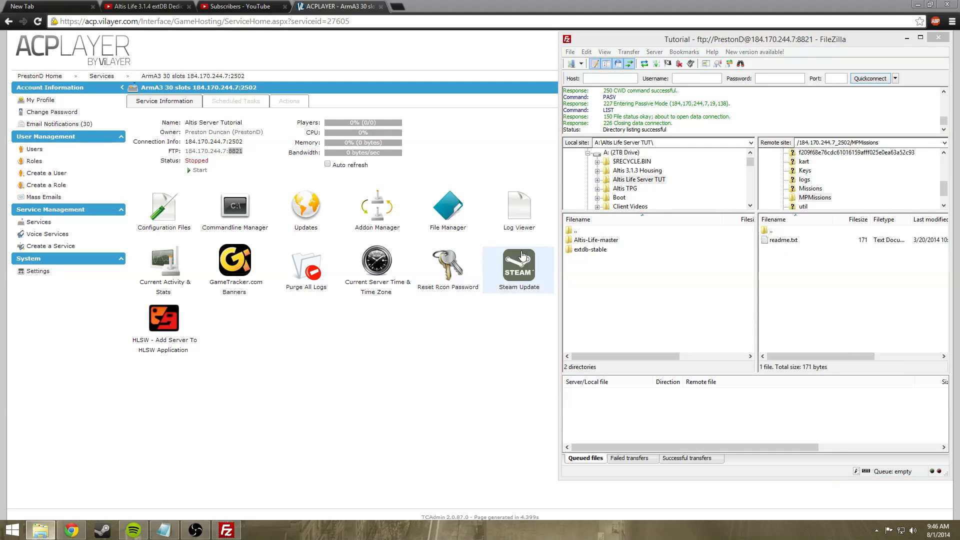
pyautogui.moveTo(959, 173); pyautogui.dragTo(453, 1)
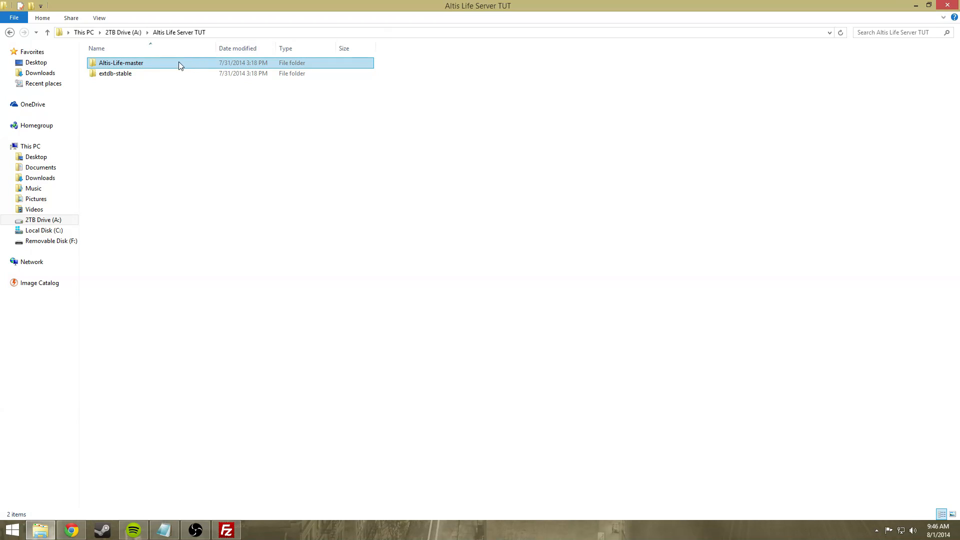
# - Open Altis-Life-master > Altis-Life-master > extDB-Build in File Explorer
pyautogui.click(140, 68)
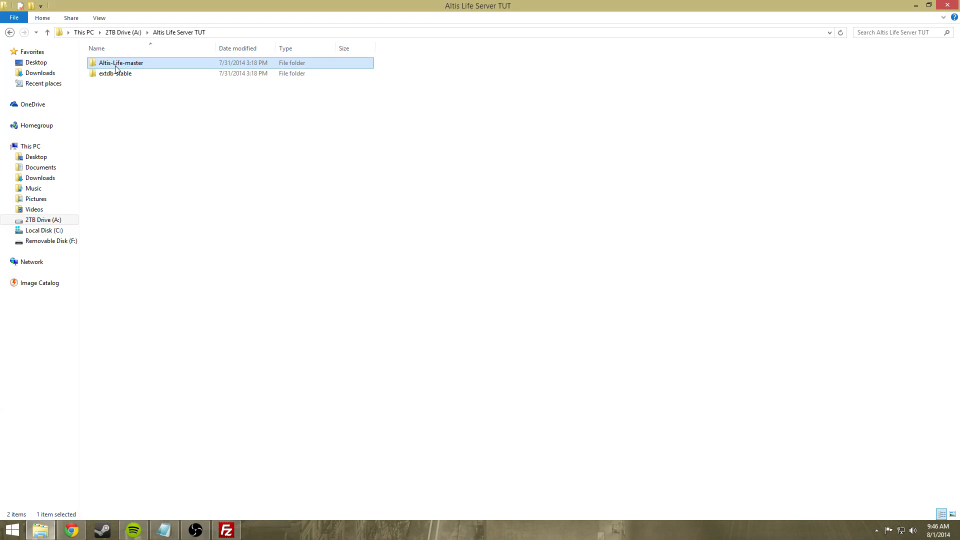
pyautogui.doubleClick(116, 68)
pyautogui.click(115, 65)
pyautogui.click(125, 64)
pyautogui.click(200, 91)
pyautogui.click(173, 67)
pyautogui.doubleClick(173, 66)
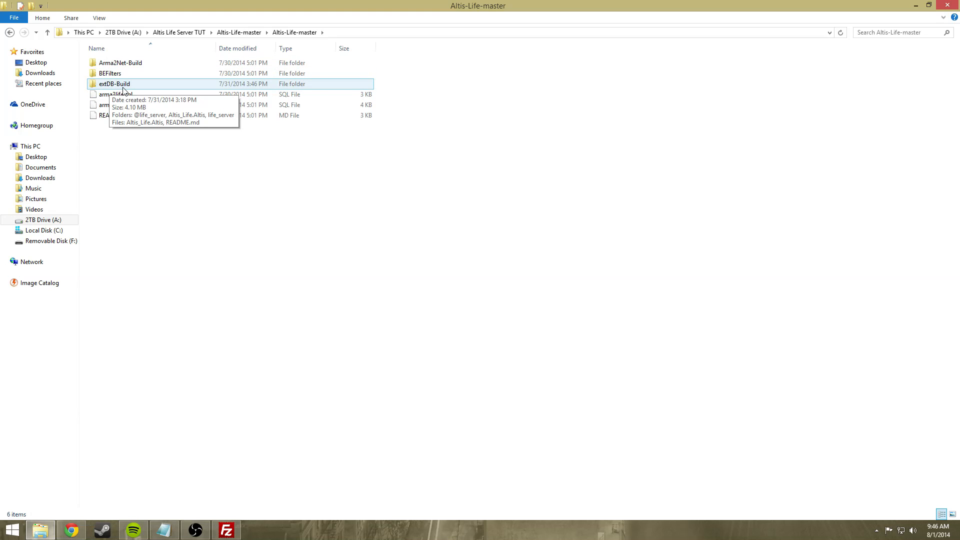
pyautogui.doubleClick(124, 89)
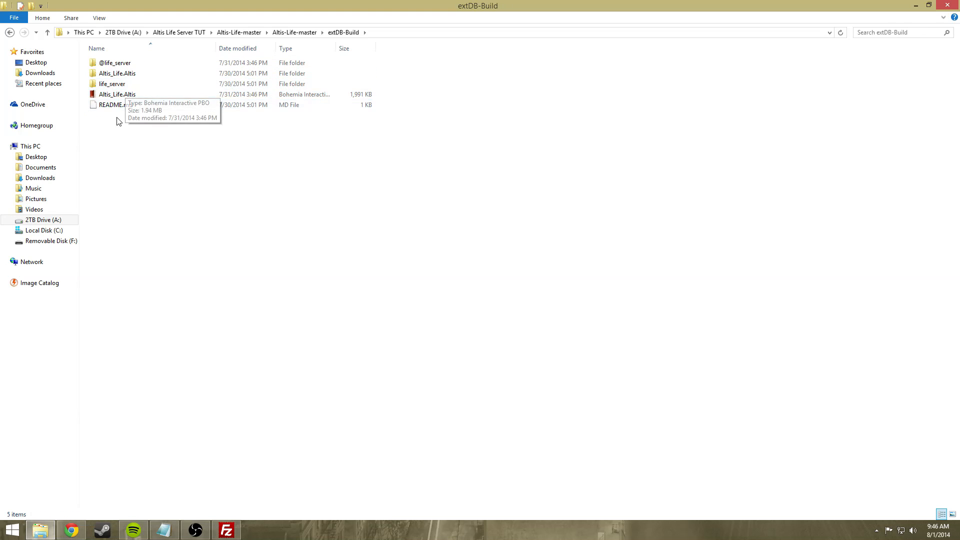
pyautogui.click(121, 65)
pyautogui.press('Delete')
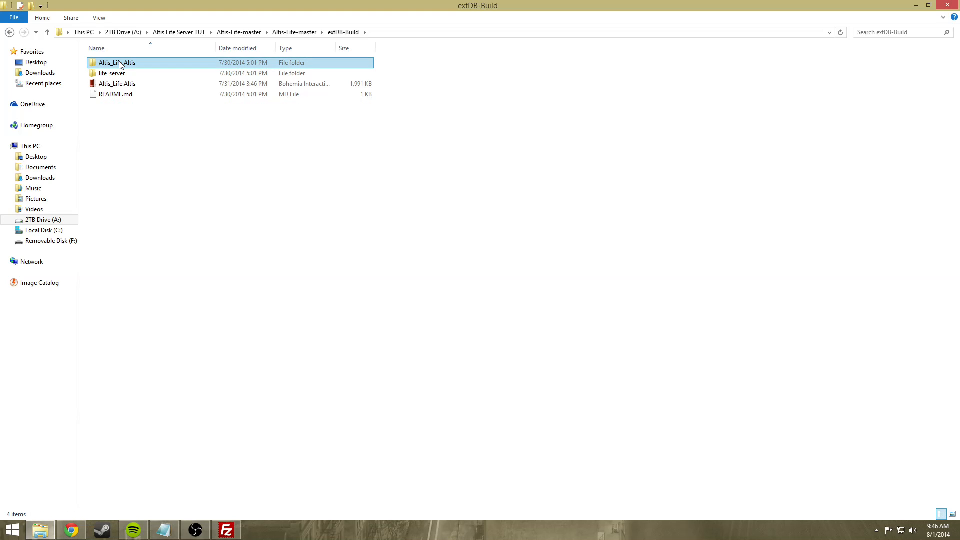
pyautogui.click(124, 83)
pyautogui.press('Delete')
pyautogui.doubleClick(121, 75)
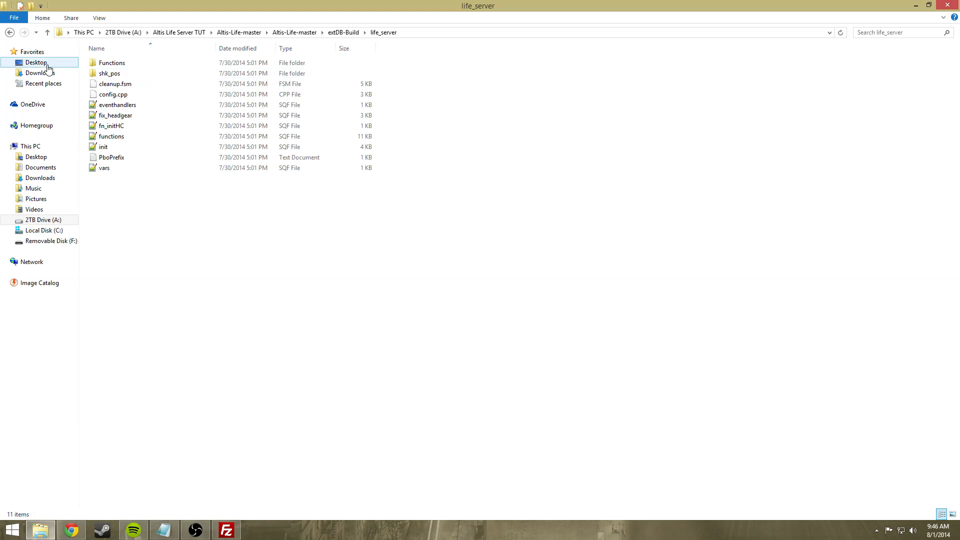
pyautogui.click(9, 32)
pyautogui.click(119, 83)
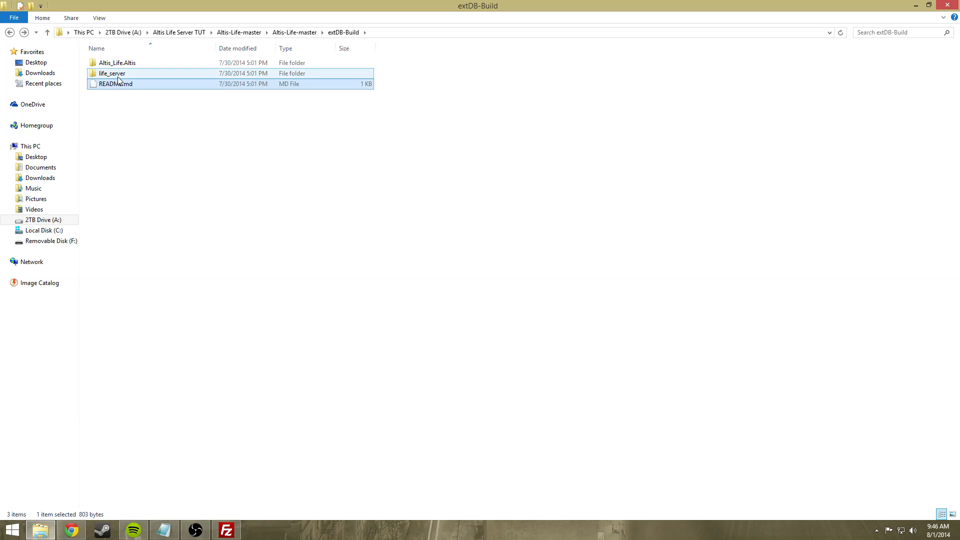
# - Pack the Altis_Life.Altis folder into a PBO with PBO Manager
pyautogui.click(118, 64)
pyautogui.rightClick(118, 64)
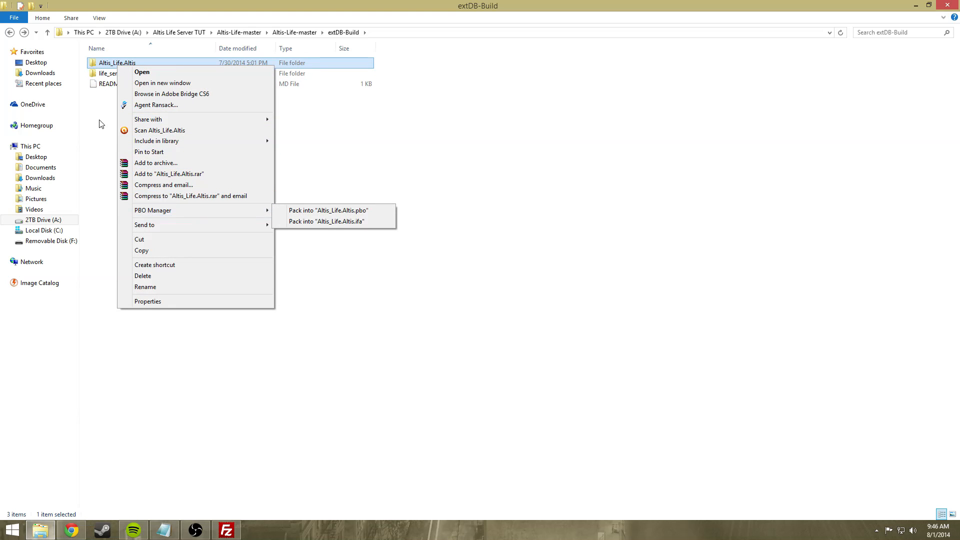
pyautogui.click(104, 74)
pyautogui.click(106, 67)
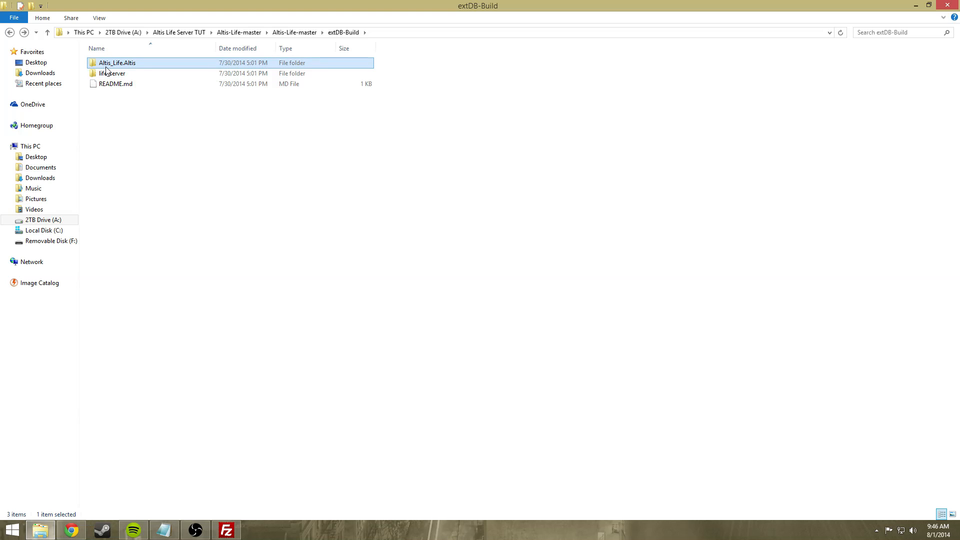
pyautogui.rightClick(106, 69)
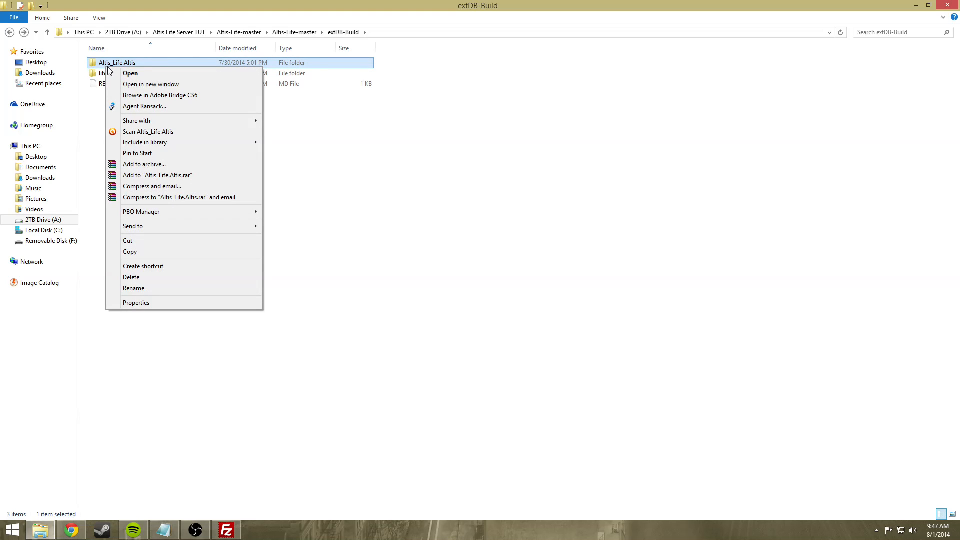
pyautogui.moveTo(193, 214)
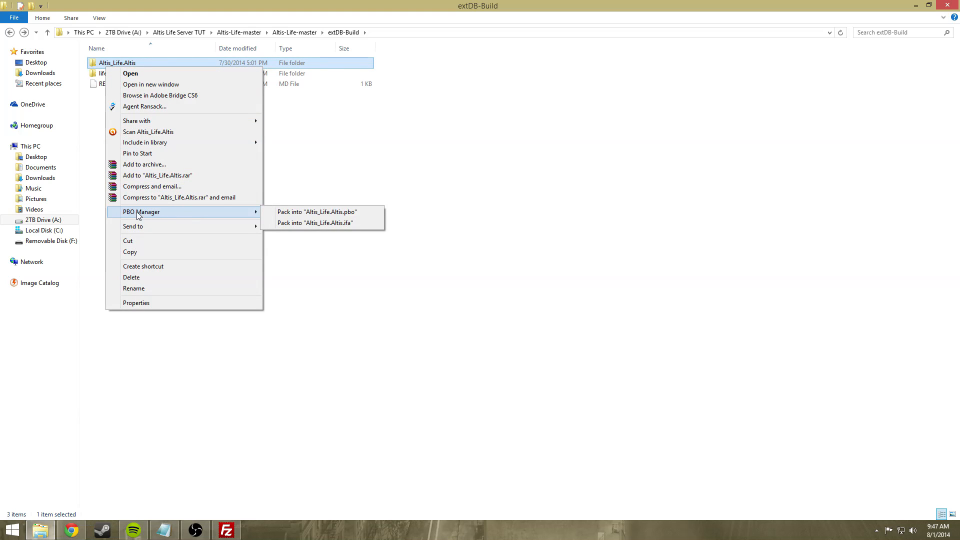
pyautogui.click(299, 212)
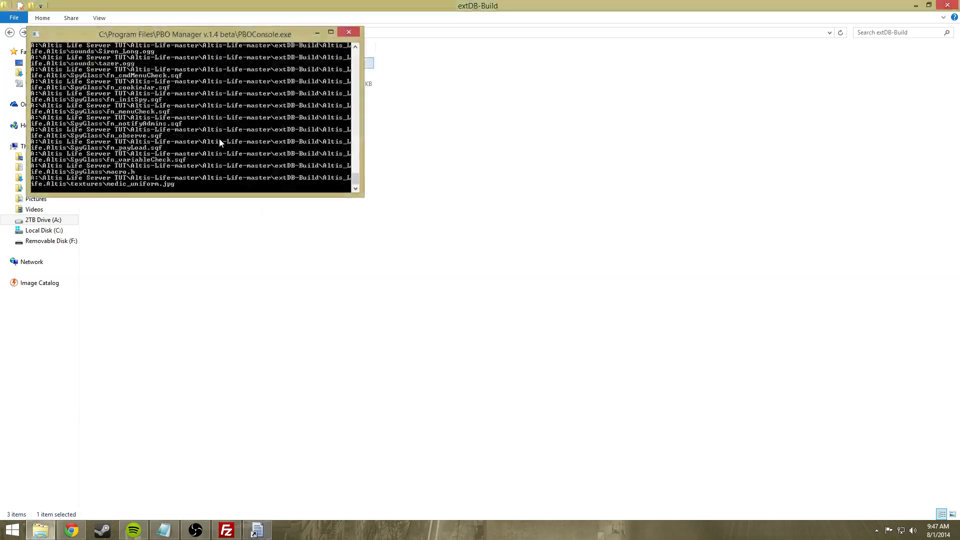
pyautogui.click(128, 84)
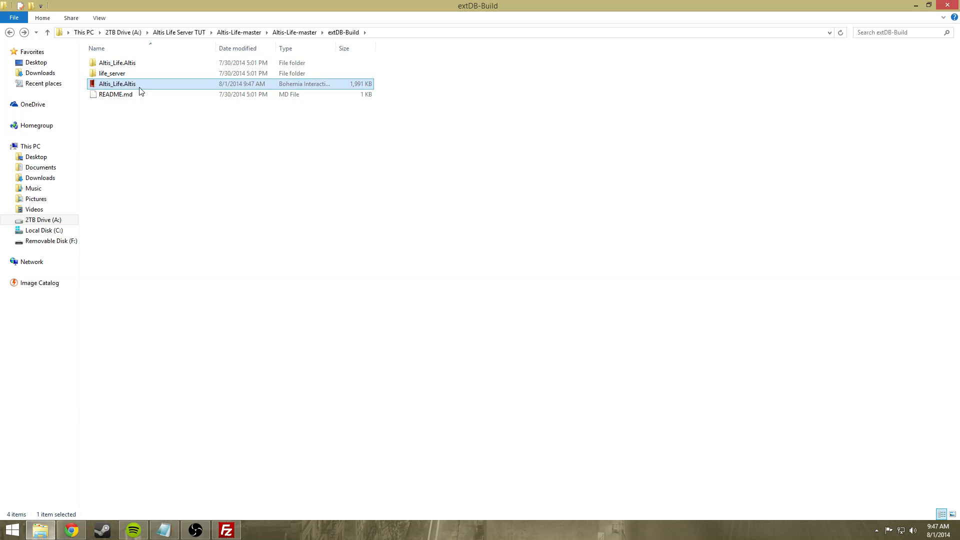
# - Pack the life_server folder into a PBO with PBO Manager
pyautogui.click(119, 75)
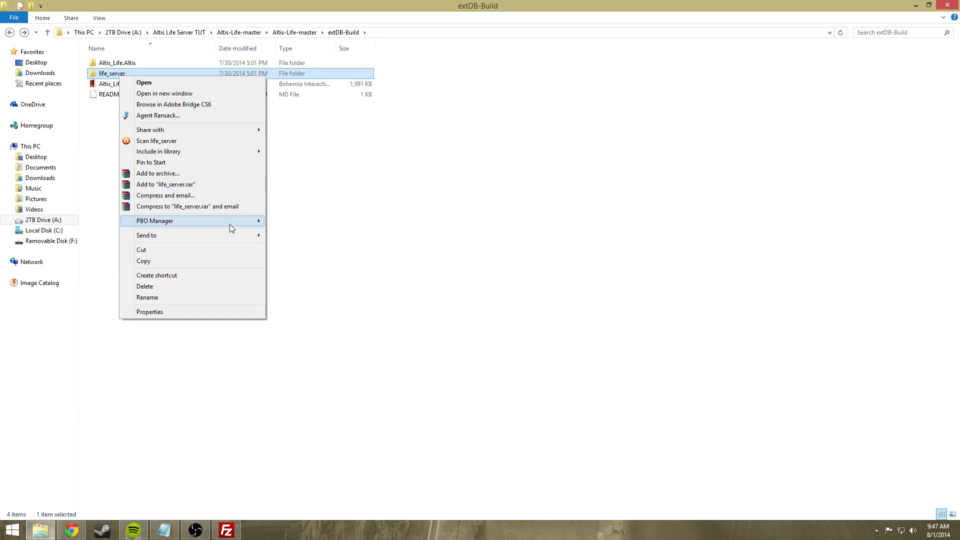
pyautogui.moveTo(230, 223)
pyautogui.click(318, 230)
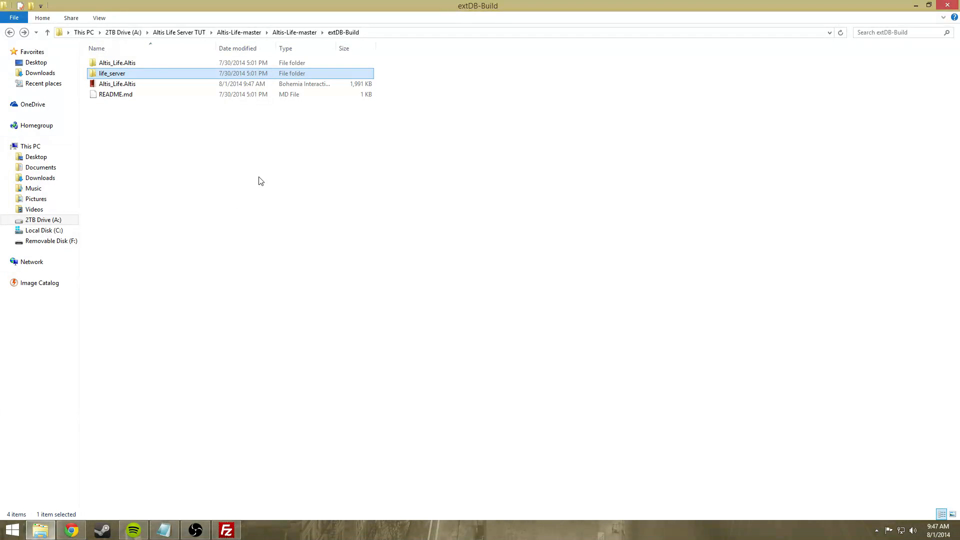
pyautogui.rightClick(257, 174)
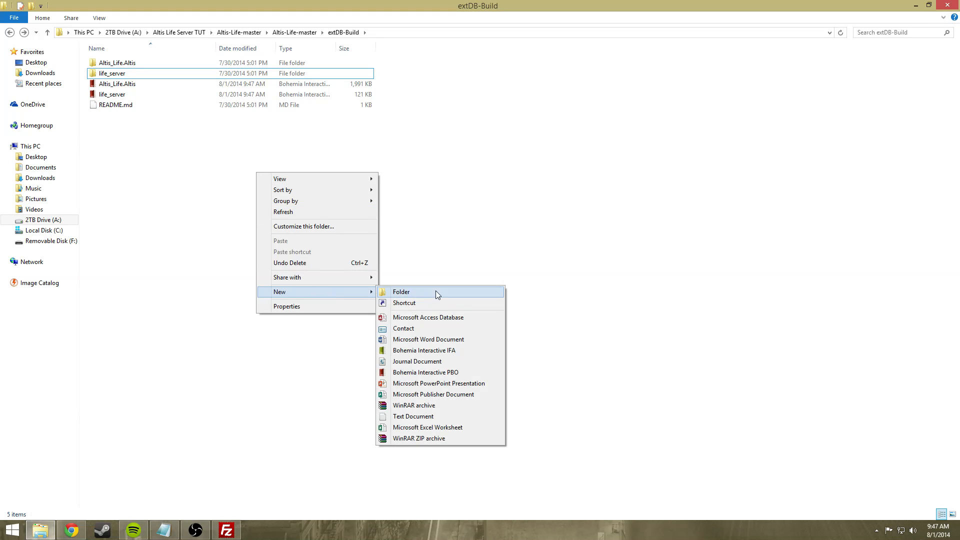
pyautogui.moveTo(300, 291)
pyautogui.click(406, 295)
pyautogui.write('@life')
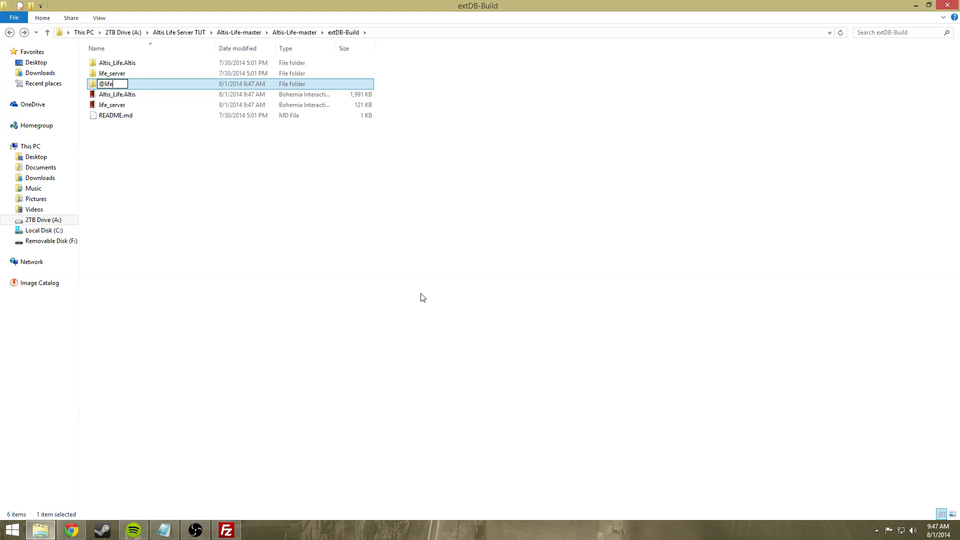
pyautogui.write('_server')
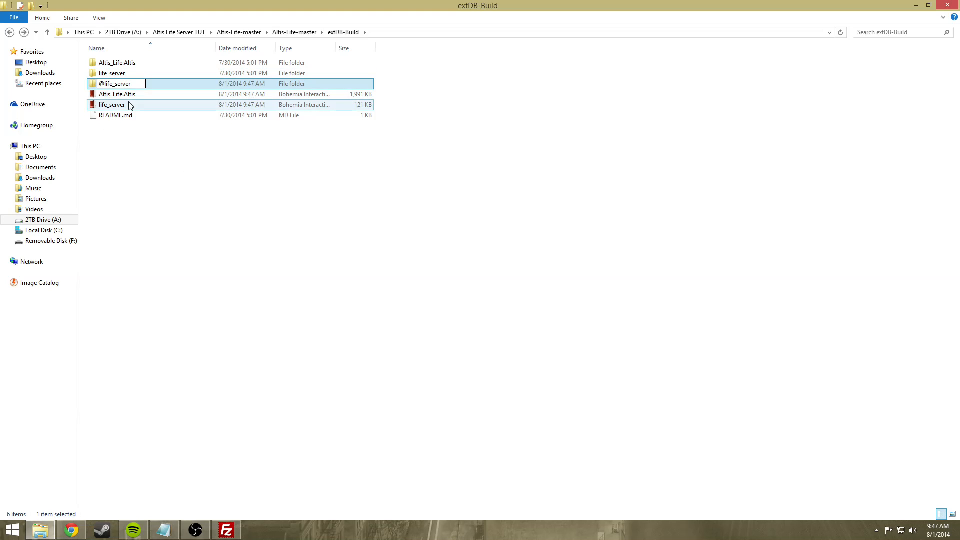
pyautogui.press('Return')
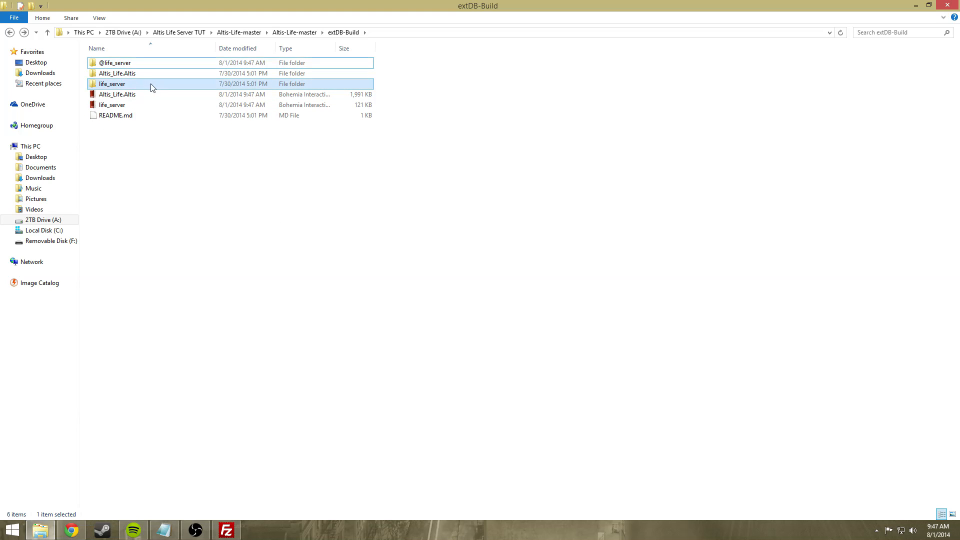
pyautogui.doubleClick(120, 63)
pyautogui.rightClick(387, 130)
pyautogui.moveTo(480, 248)
pyautogui.click(563, 248)
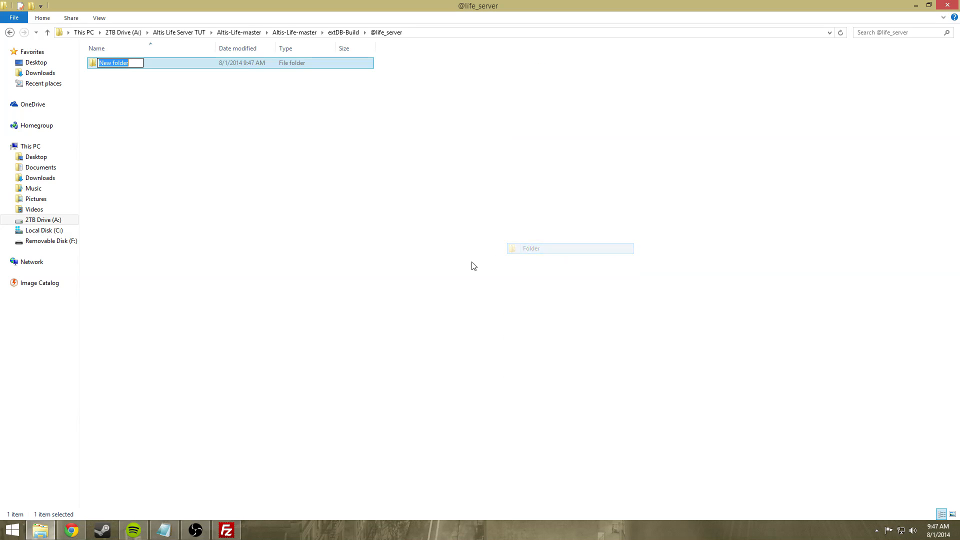
pyautogui.write('addons')
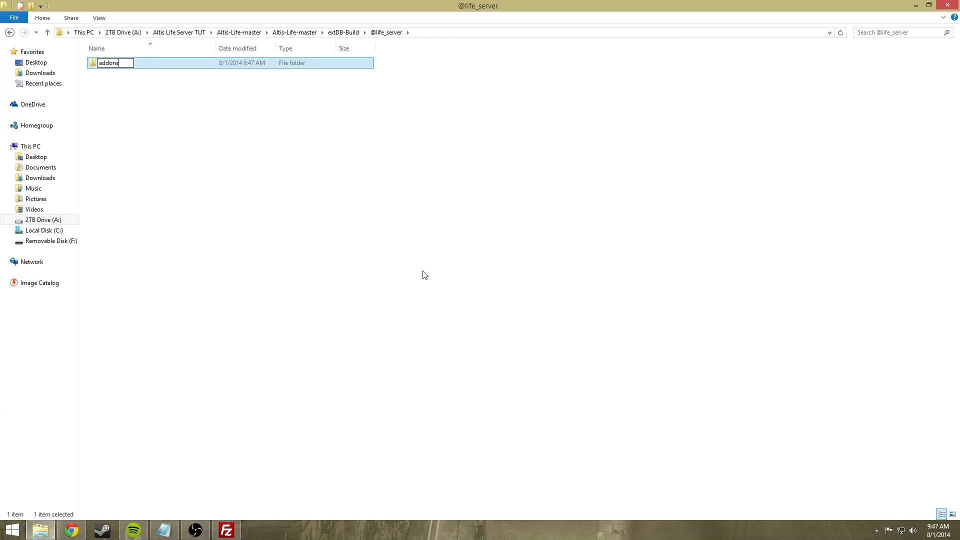
pyautogui.click(424, 275)
pyautogui.click(7, 33)
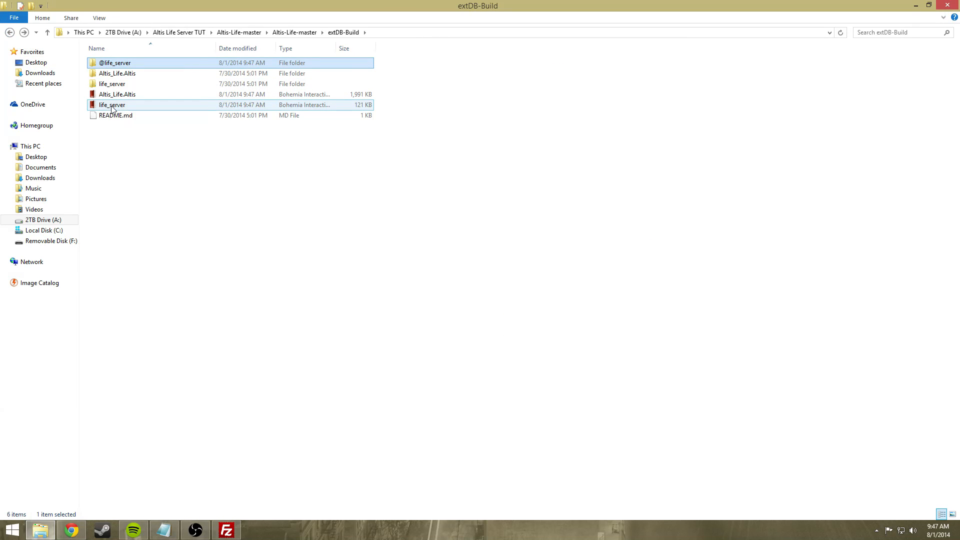
pyautogui.moveTo(110, 107); pyautogui.dragTo(109, 64)
pyautogui.doubleClick(107, 64)
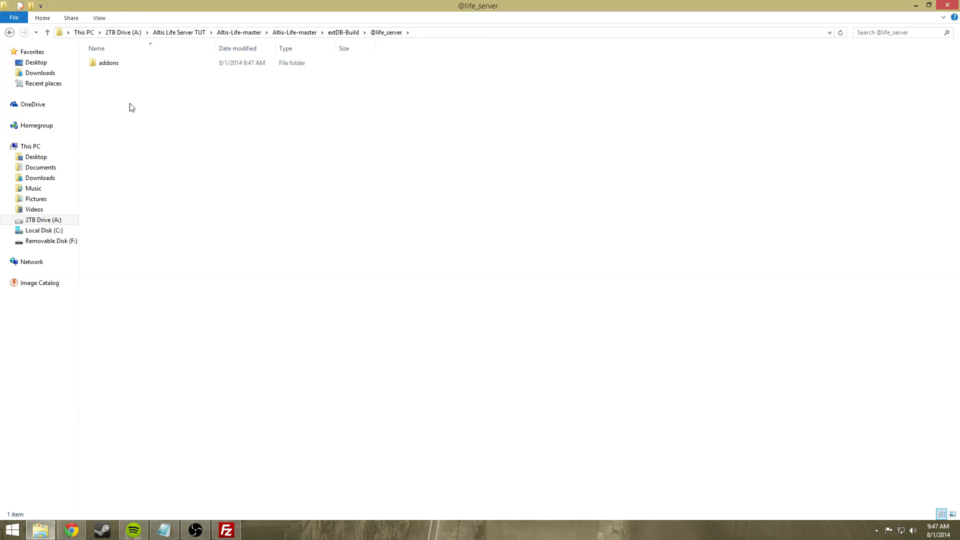
pyautogui.click(9, 33)
# - Upload Altis_Life.Altis.pbo from the local extDB-Build folder to the server's MPMissions folder
pyautogui.click(226, 530)
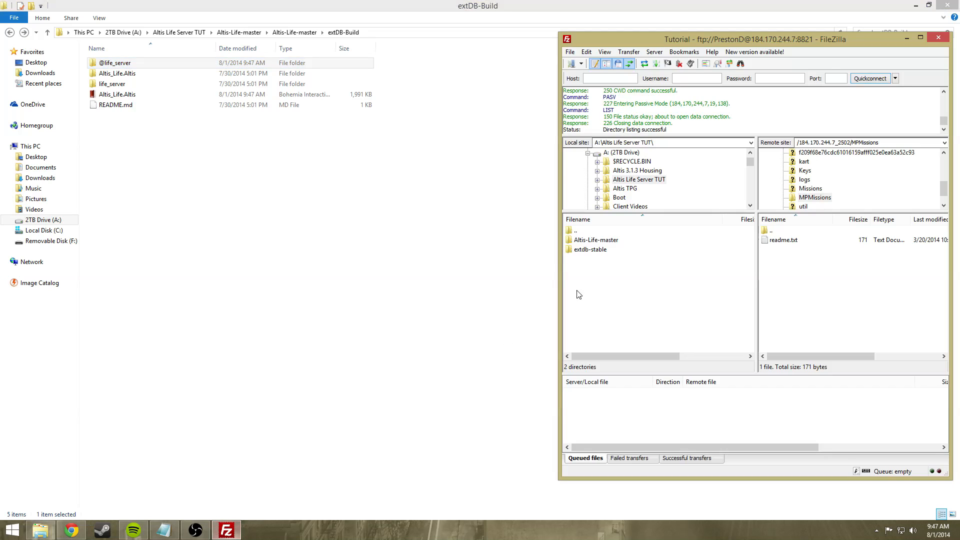
pyautogui.doubleClick(602, 243)
pyautogui.click(602, 244)
pyautogui.doubleClick(603, 244)
pyautogui.doubleClick(602, 258)
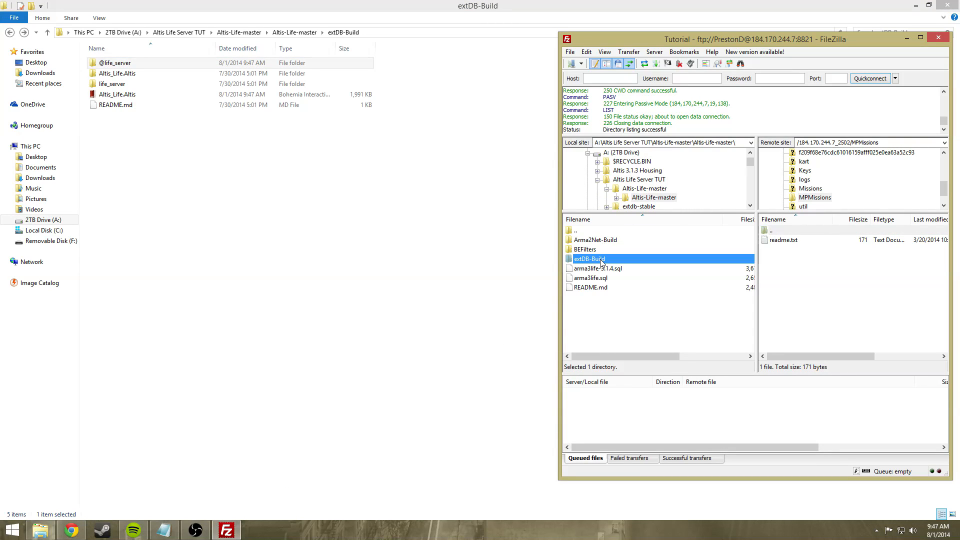
pyautogui.moveTo(609, 272); pyautogui.dragTo(850, 294)
pyautogui.doubleClick(774, 232)
pyautogui.moveTo(742, 41); pyautogui.dragTo(575, 0)
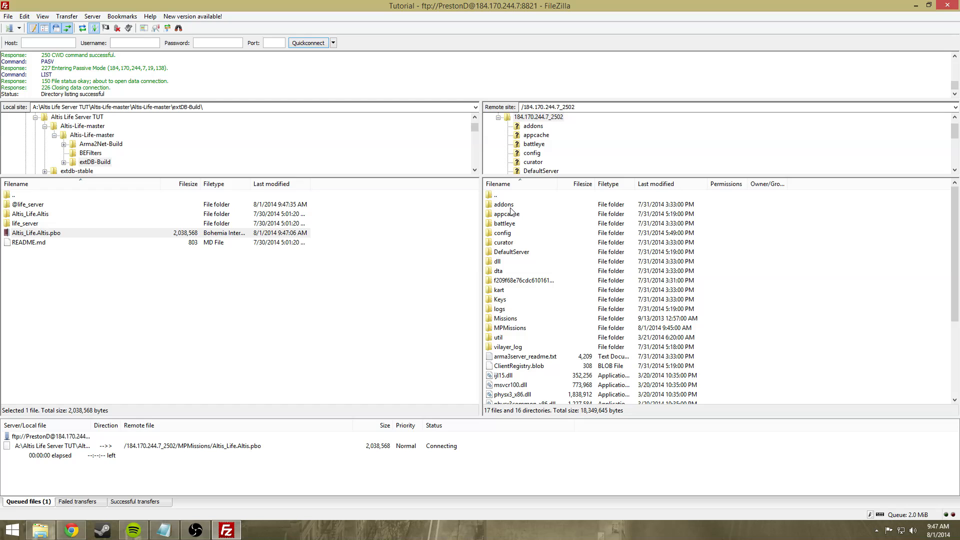
pyautogui.doubleClick(505, 5)
pyautogui.moveTo(131, 61)
pyautogui.mouseDown()
pyautogui.moveTo(146, 71)
pyautogui.moveTo(130, 65)
pyautogui.mouseUp()
pyautogui.moveTo(580, 119); pyautogui.dragTo(1, 120)
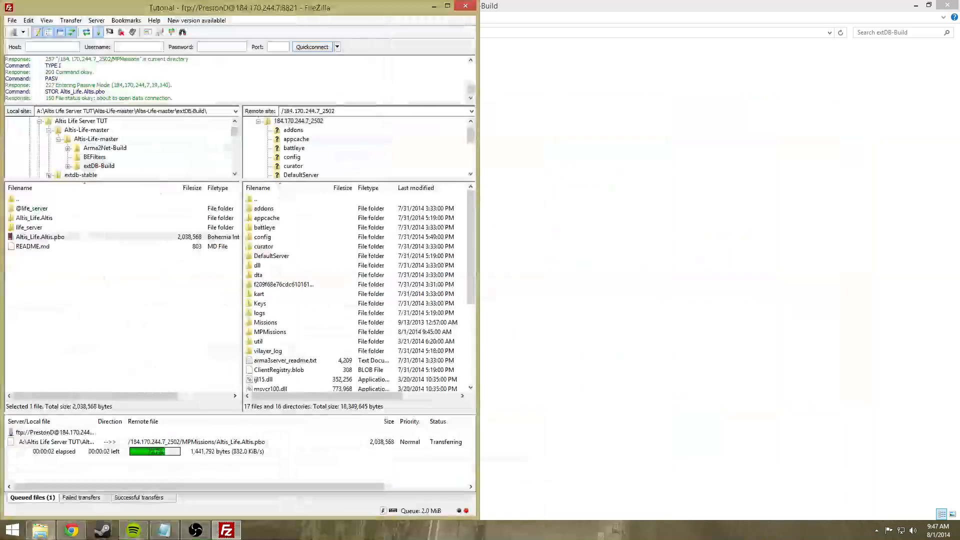
pyautogui.moveTo(262, 10); pyautogui.dragTo(0, 44)
pyautogui.moveTo(193, 10); pyautogui.dragTo(0, 44)
pyautogui.moveTo(204, 9); pyautogui.dragTo(675, 11)
pyautogui.moveTo(117, 63); pyautogui.dragTo(939, 325)
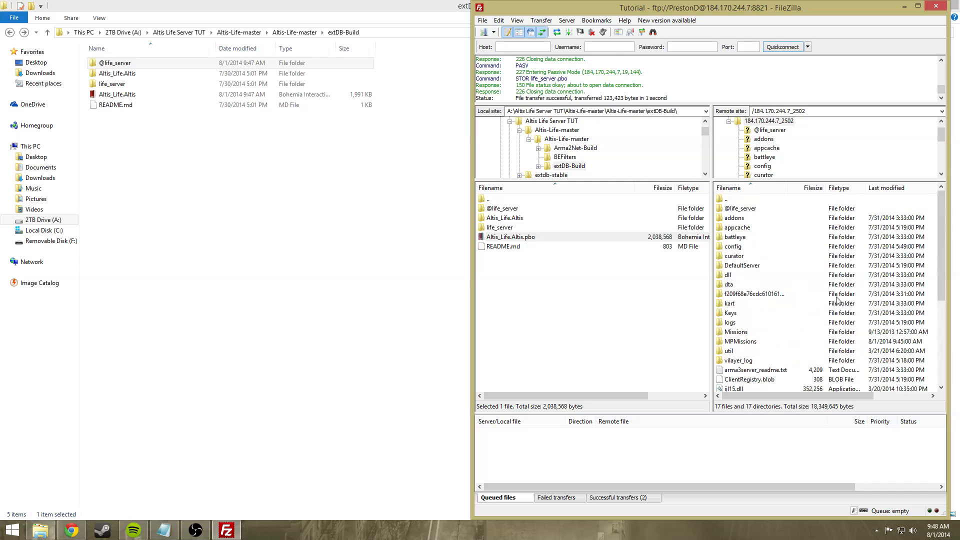
pyautogui.doubleClick(743, 342)
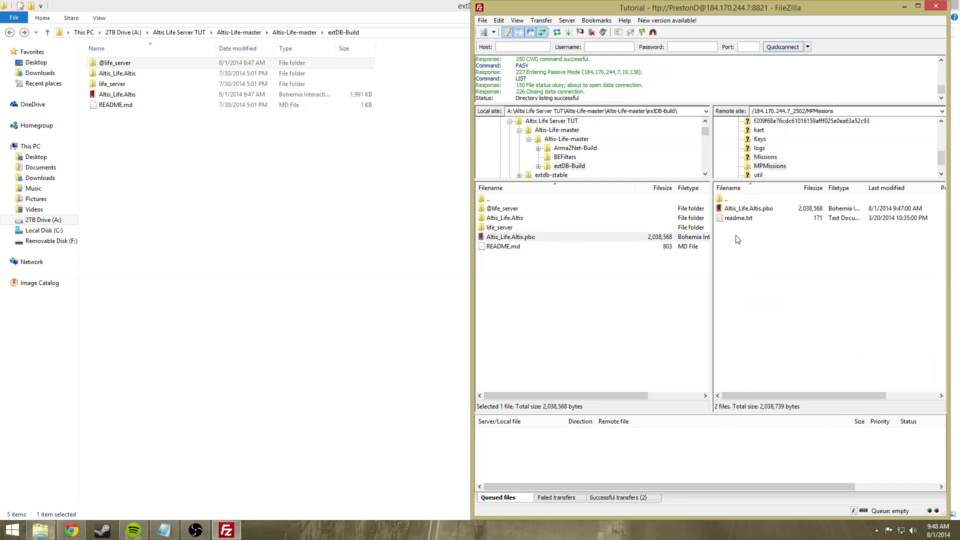
pyautogui.doubleClick(728, 201)
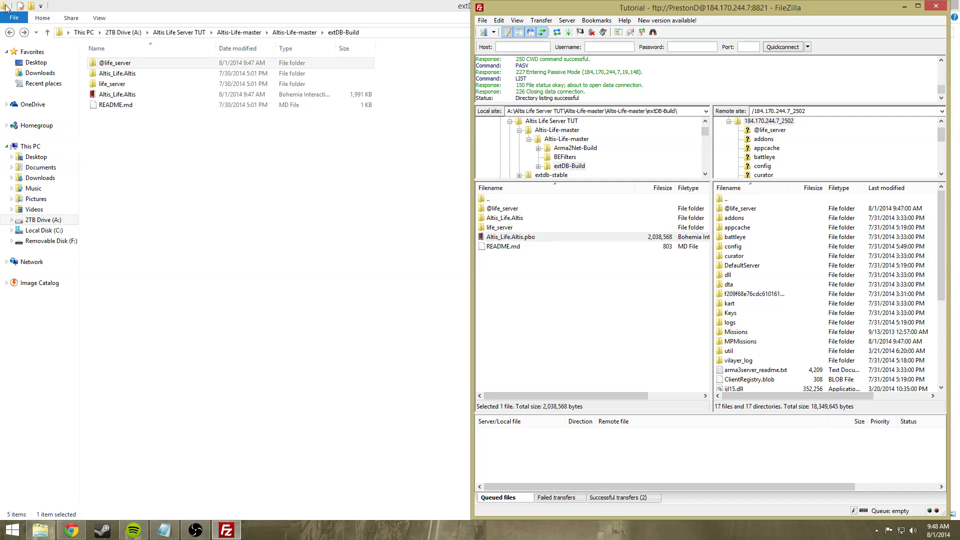
# - Go back to Altis Life Server TUT and open extdb-stable\extdb-stable\windows_release\07
pyautogui.click(7, 32)
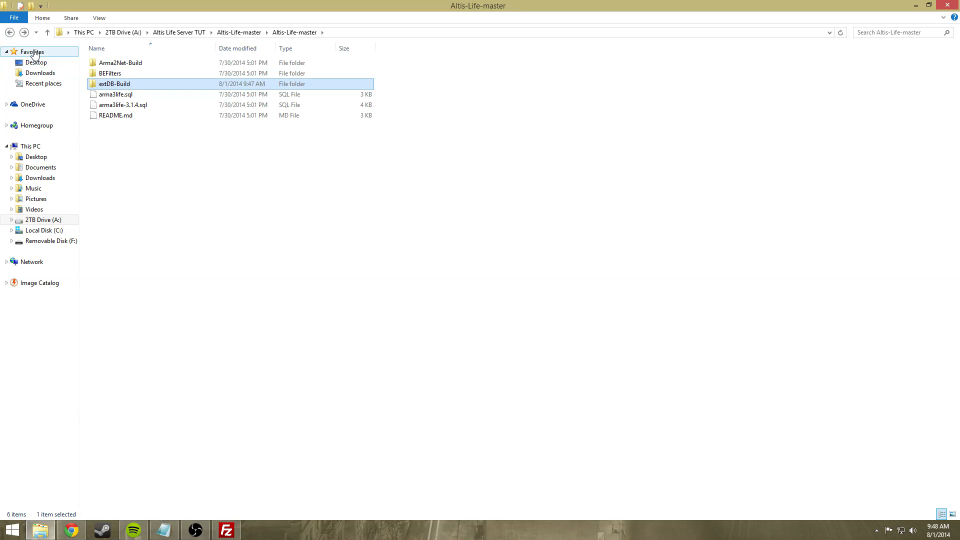
pyautogui.click(10, 32)
pyautogui.click(10, 33)
pyautogui.click(102, 76)
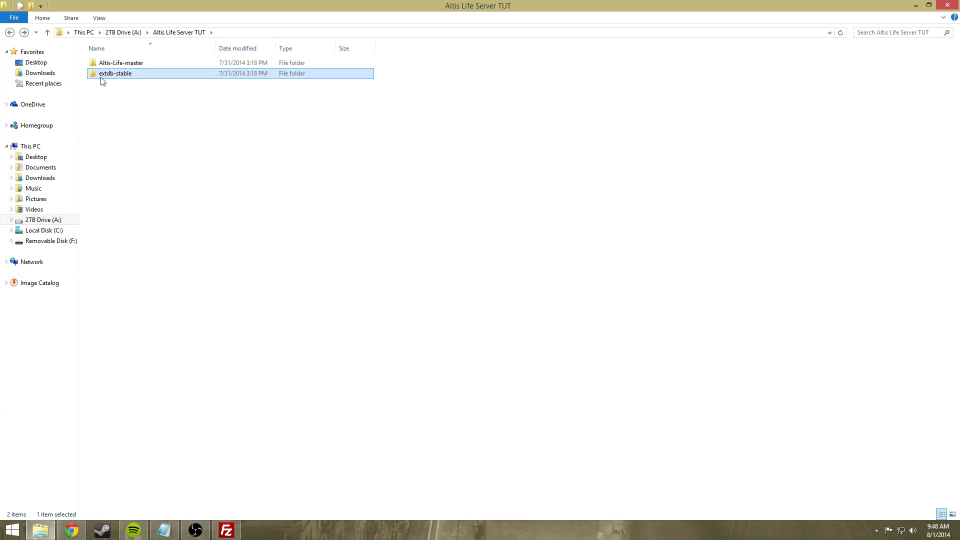
pyautogui.doubleClick(132, 76)
pyautogui.doubleClick(127, 64)
pyautogui.click(128, 86)
pyautogui.doubleClick(128, 86)
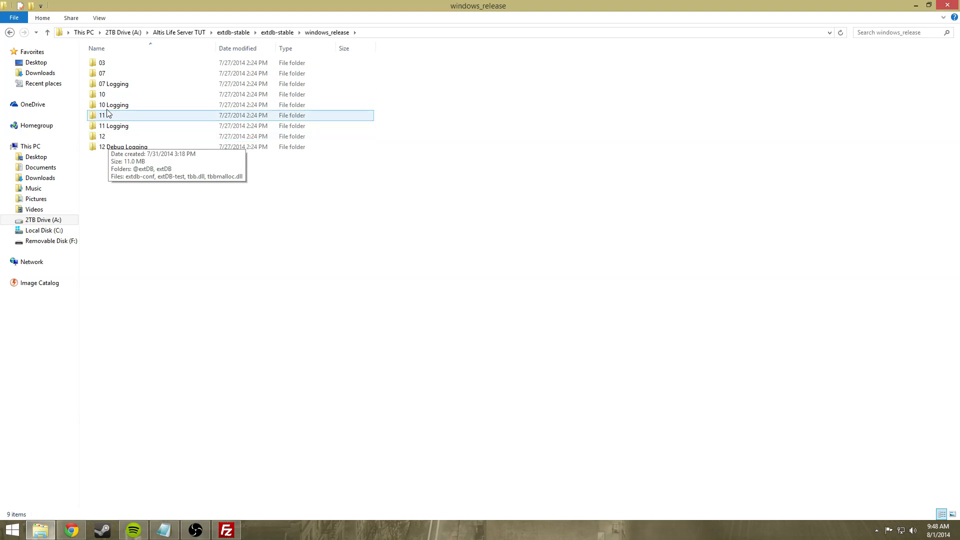
pyautogui.doubleClick(103, 74)
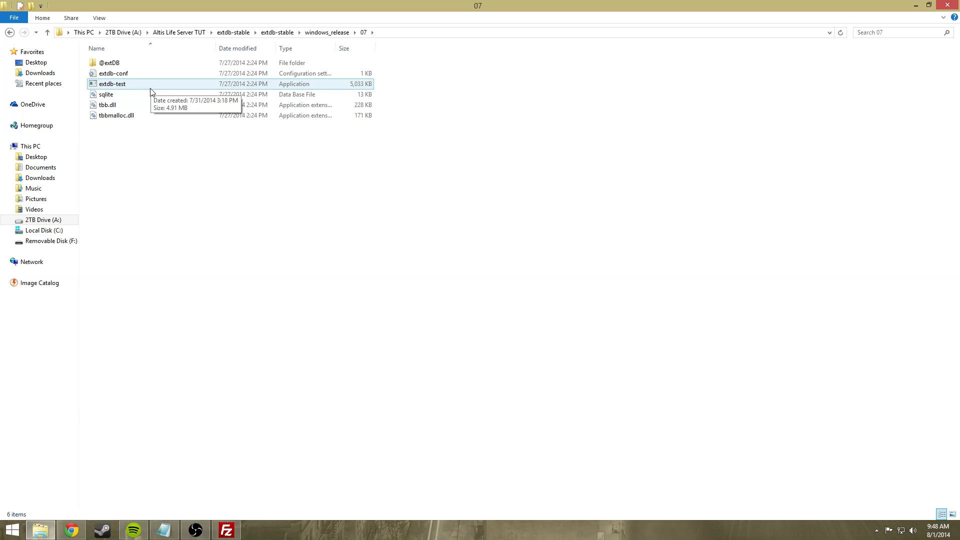
pyautogui.rightClick(115, 65)
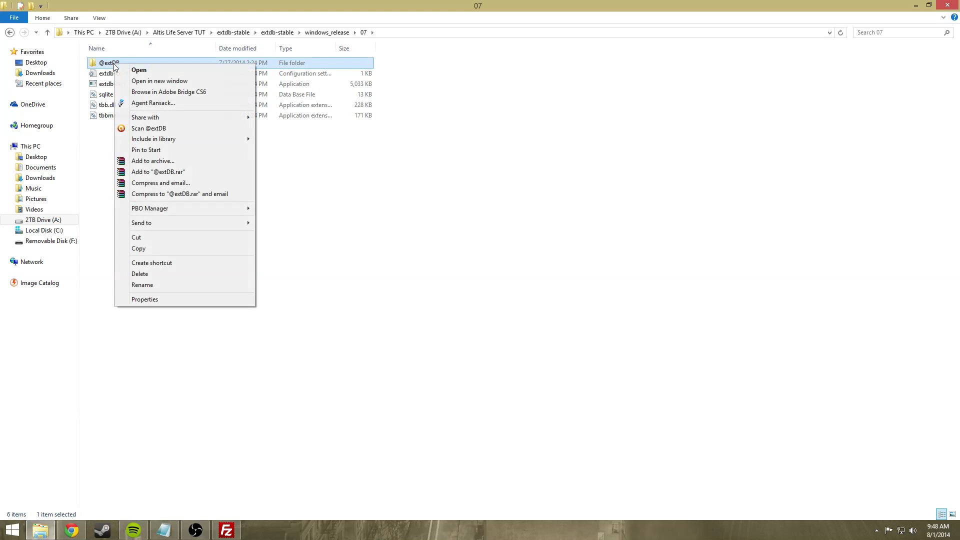
pyautogui.click(218, 529)
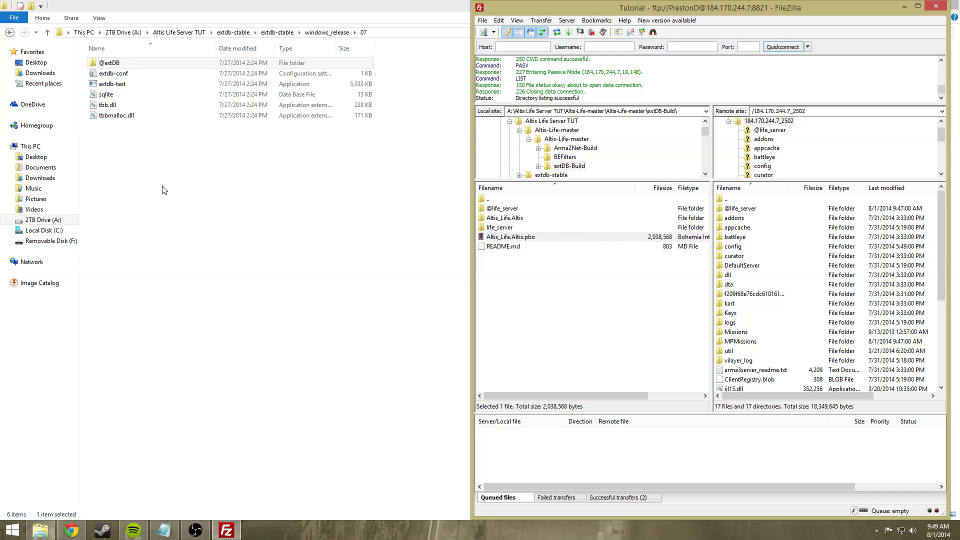
pyautogui.click(111, 63)
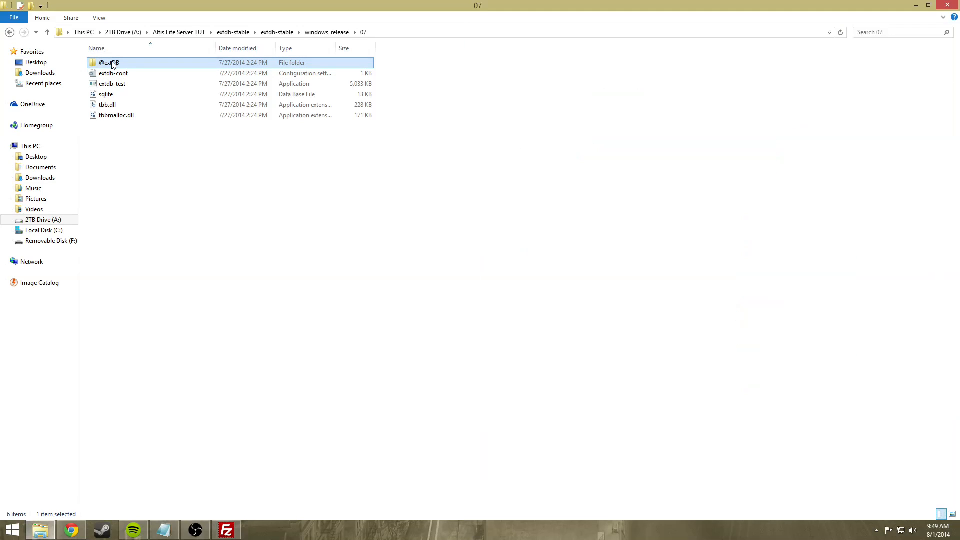
pyautogui.click(227, 530)
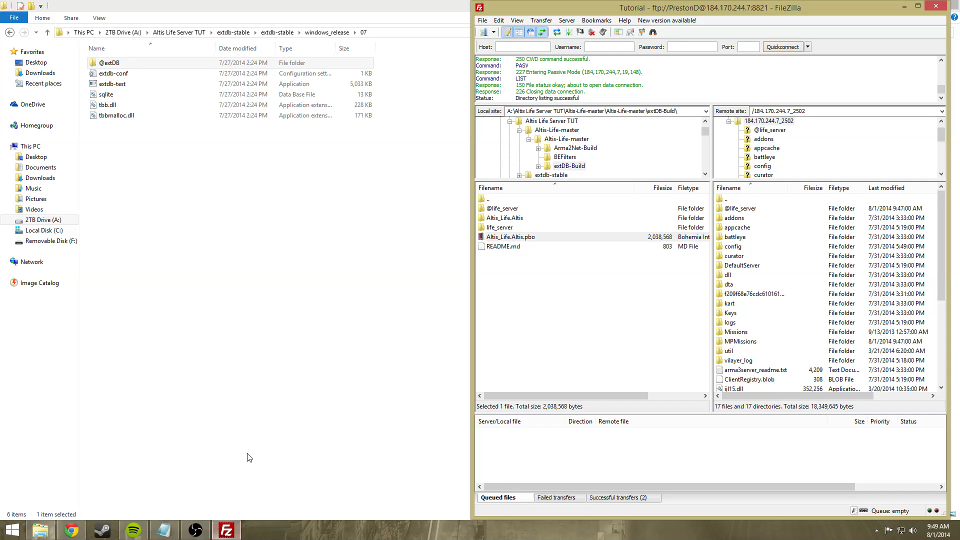
pyautogui.moveTo(127, 69); pyautogui.dragTo(938, 274)
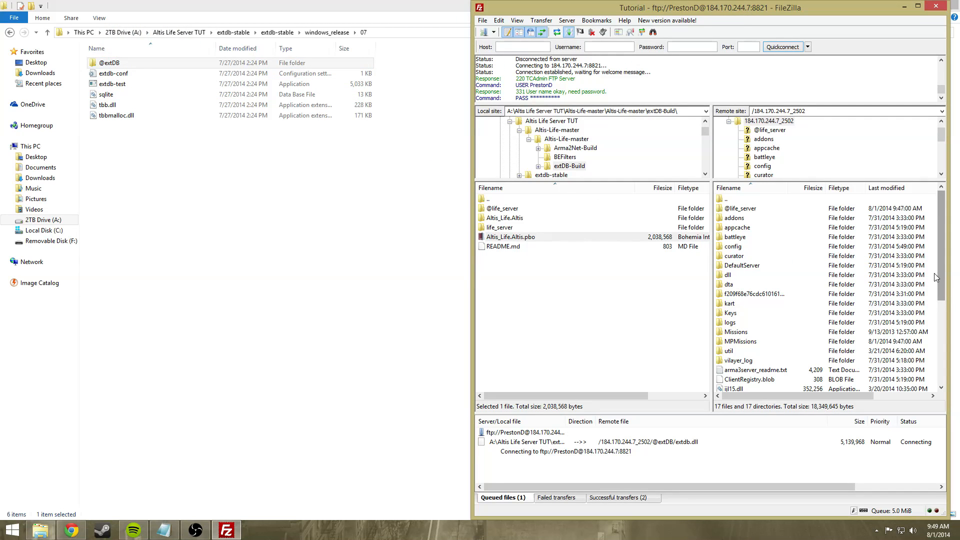
pyautogui.moveTo(467, 251); pyautogui.dragTo(398, 253)
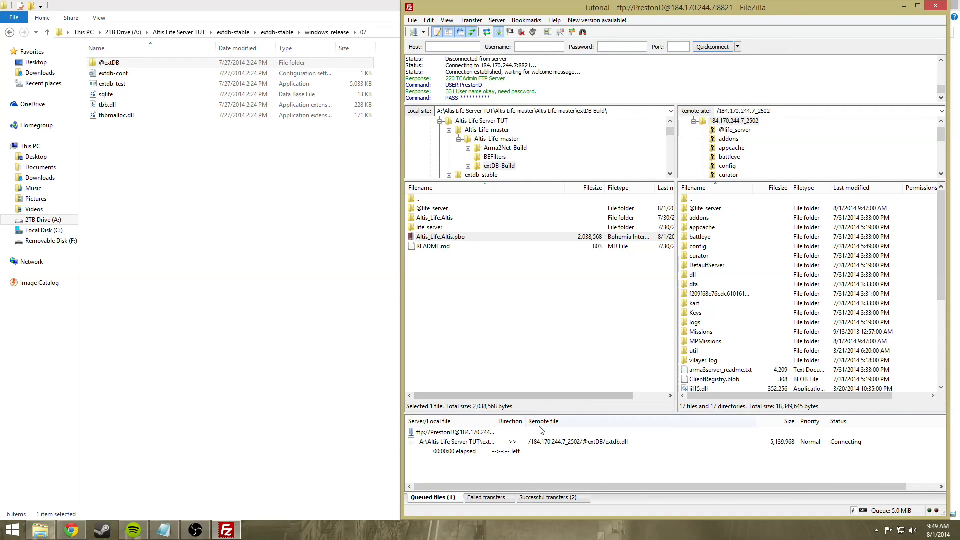
# - Upload the extdb-conf file into the server root as well
pyautogui.click(125, 74)
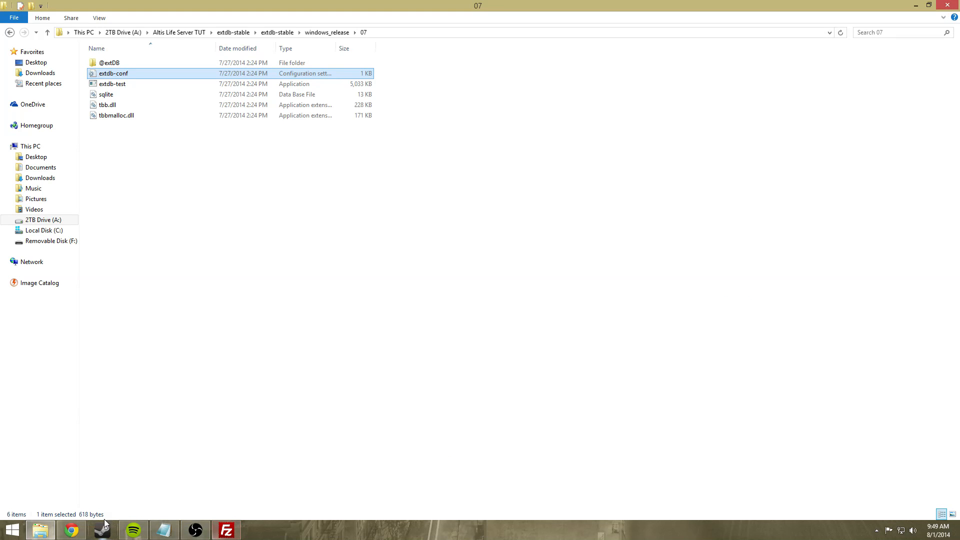
pyautogui.click(226, 530)
pyautogui.moveTo(150, 74); pyautogui.dragTo(924, 307)
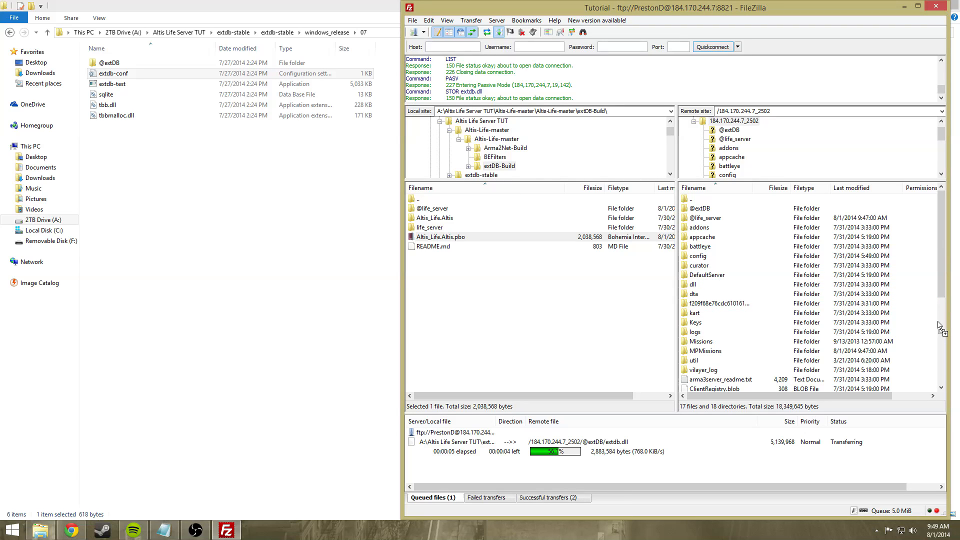
pyautogui.scroll(-6, 924, 307)
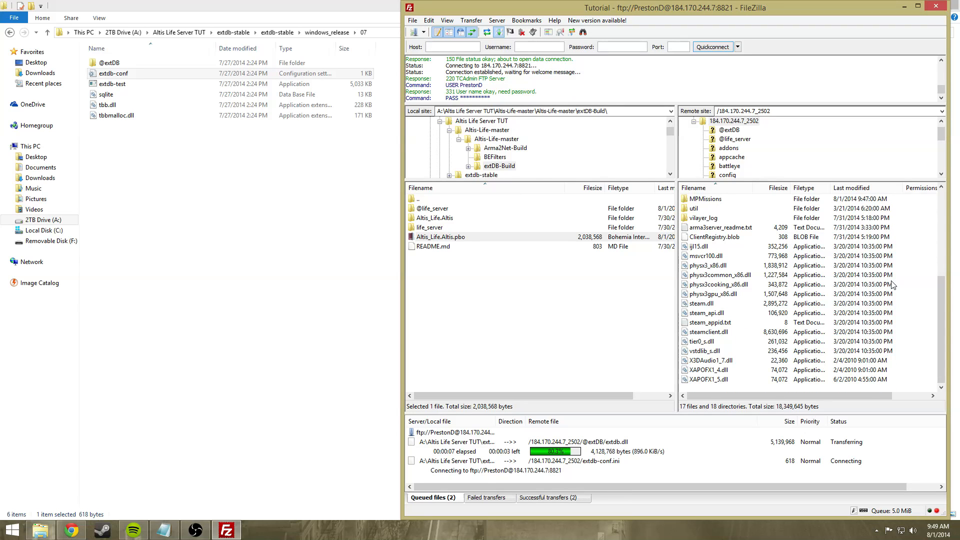
# - Return to the 07 folder in Explorer and bring up the context menu for extdb-conf
pyautogui.click(154, 175)
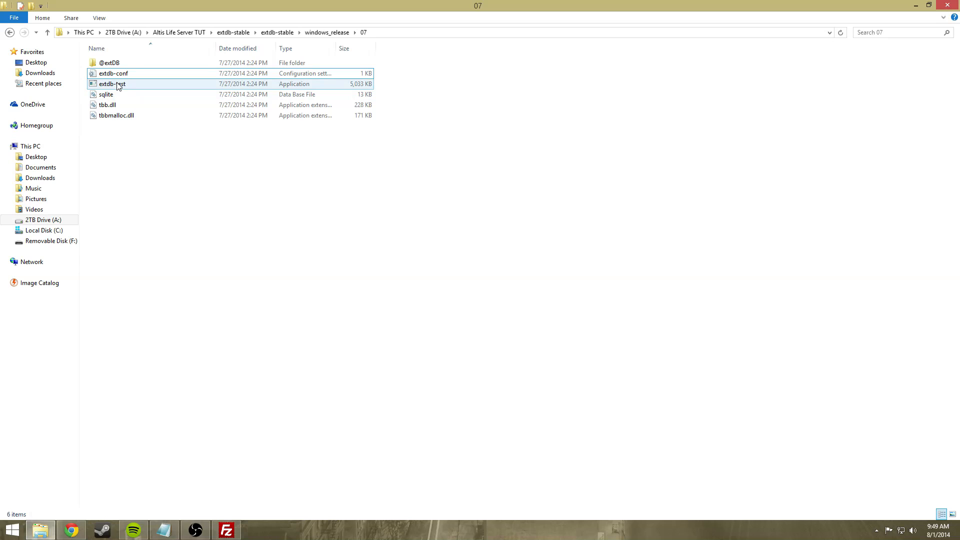
pyautogui.rightClick(120, 74)
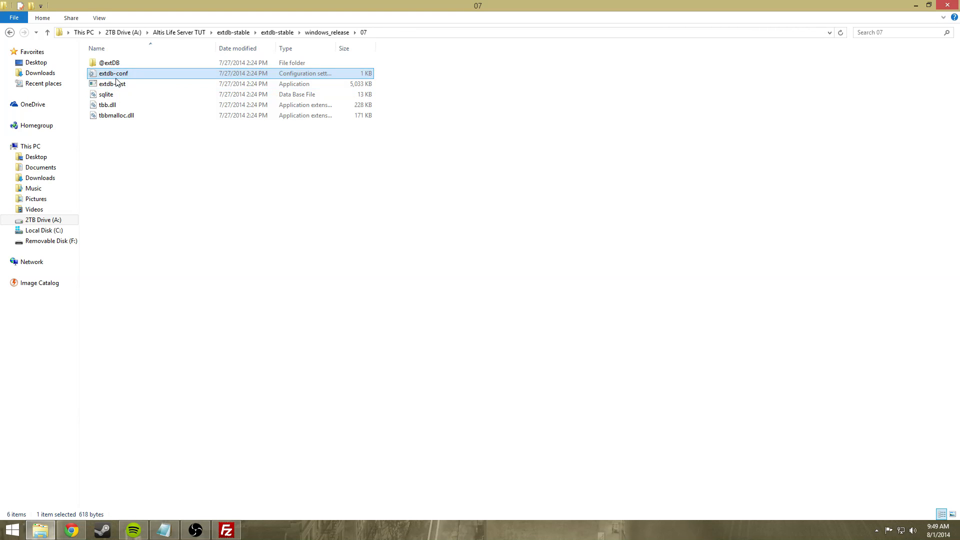
pyautogui.click(114, 147)
pyautogui.rightClick(120, 75)
# - Edit extdb-conf.ini in Notepad++ and review the Database2 Type MySQL and Name test lines
pyautogui.click(148, 118)
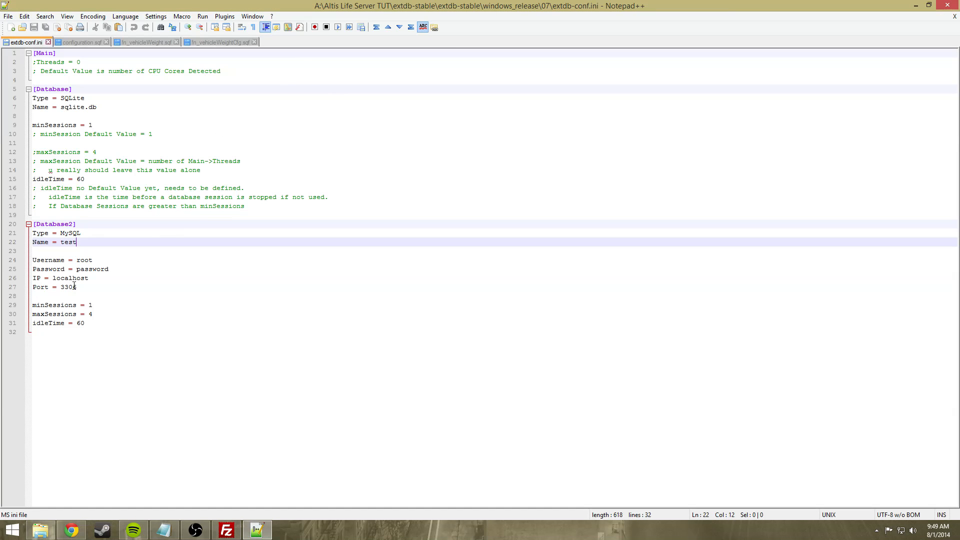
pyautogui.click(79, 237)
pyautogui.click(73, 242)
pyautogui.press('Up')
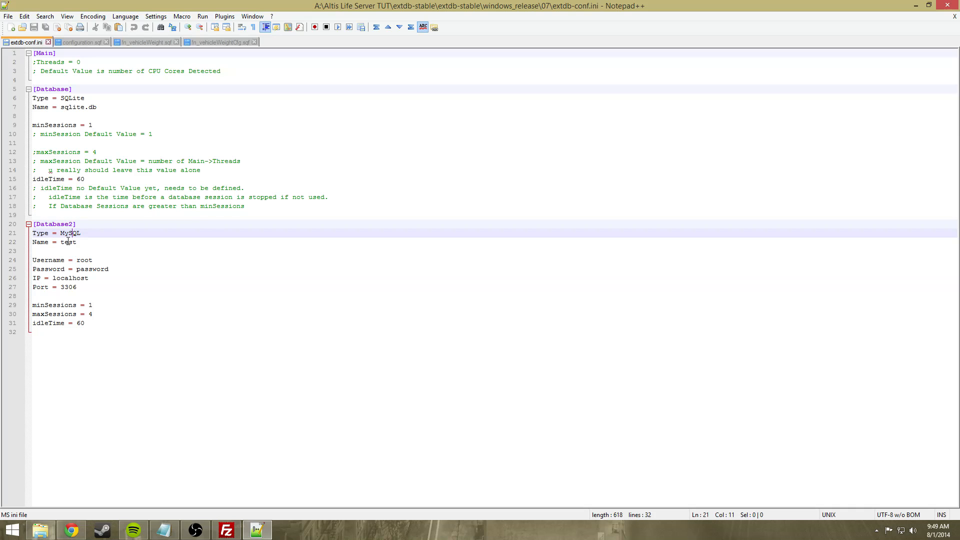
pyautogui.click(77, 243)
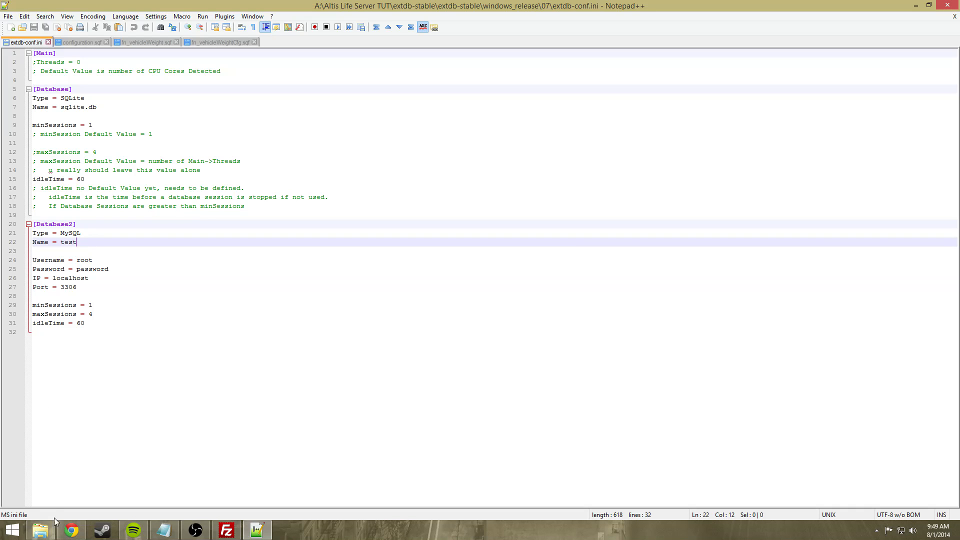
pyautogui.click(71, 529)
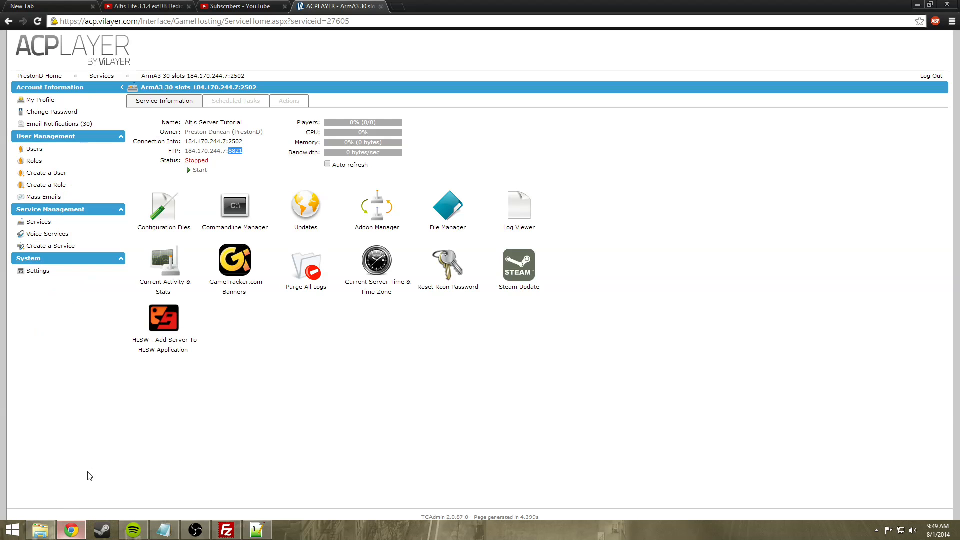
# - Open the ACPLAYER Services list in a new tab and go to the MySQL Server page
pyautogui.rightClick(45, 221)
pyautogui.click(52, 227)
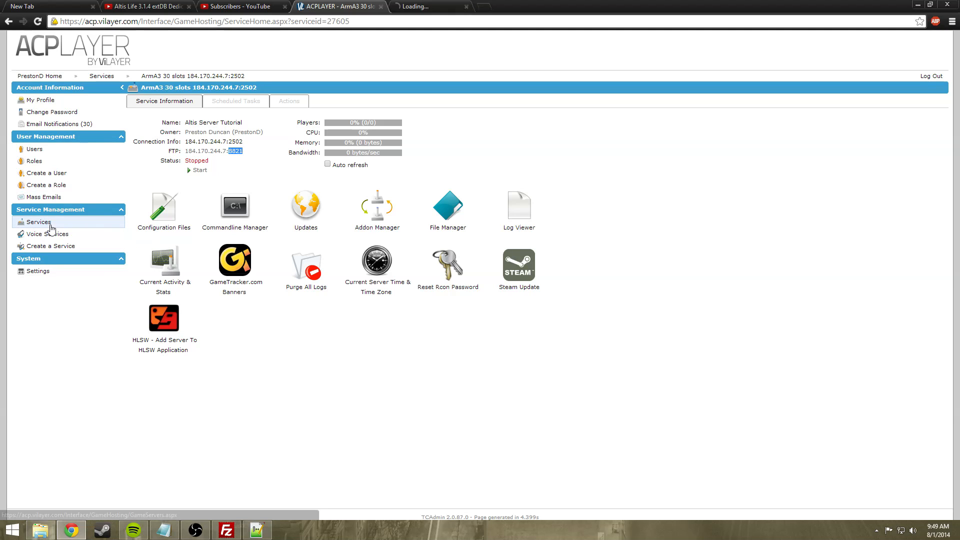
pyautogui.click(395, 6)
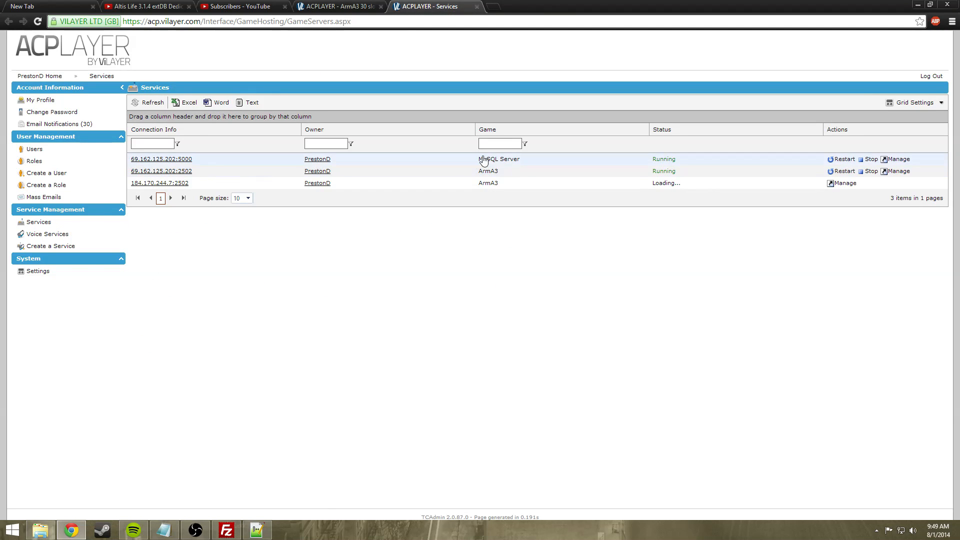
pyautogui.click(176, 160)
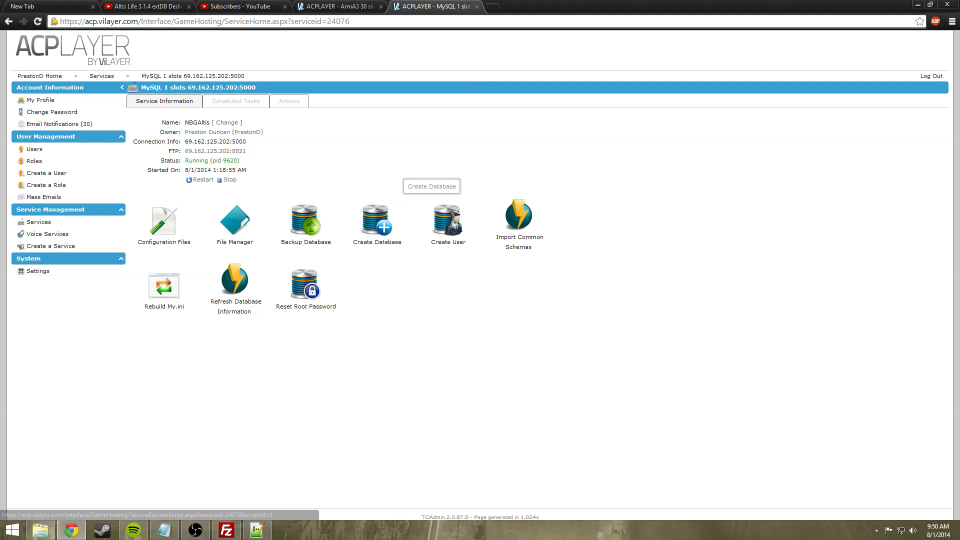
# - Launch Navicat Lite from Windows search and reposition its window
pyautogui.moveTo(953, 157)
pyautogui.click(940, 104)
pyautogui.write('v')
pyautogui.press('BackSpace')
pyautogui.write('navicat Lite')
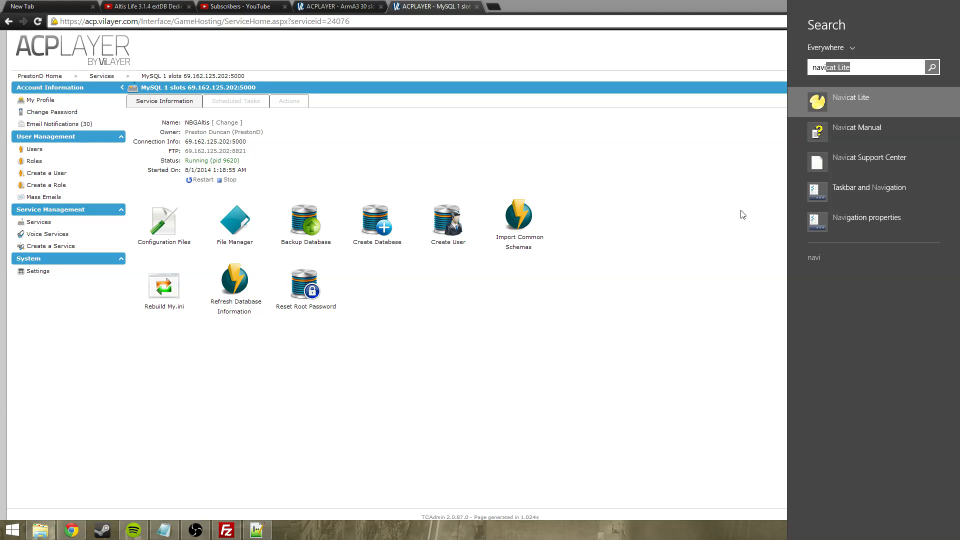
pyautogui.press('Return')
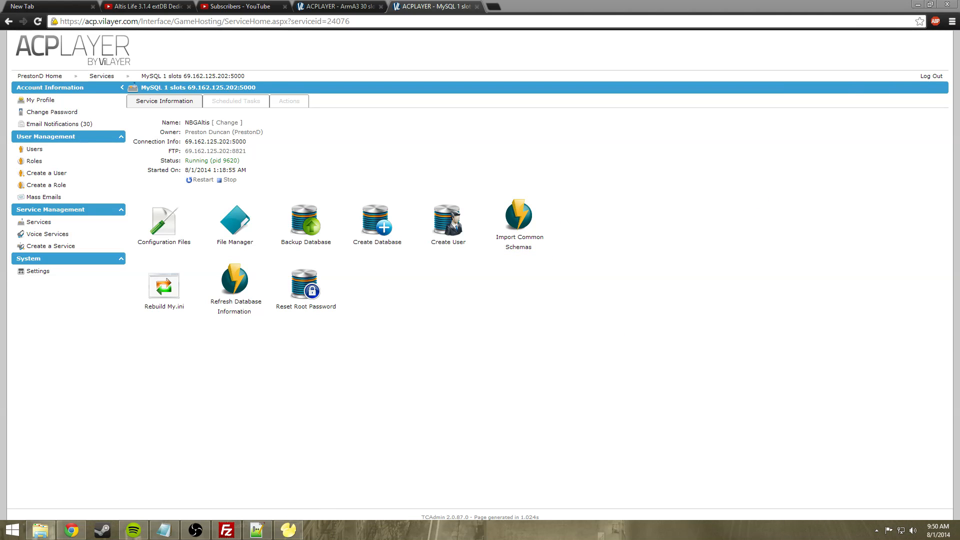
pyautogui.moveTo(596, 145); pyautogui.dragTo(581, 156)
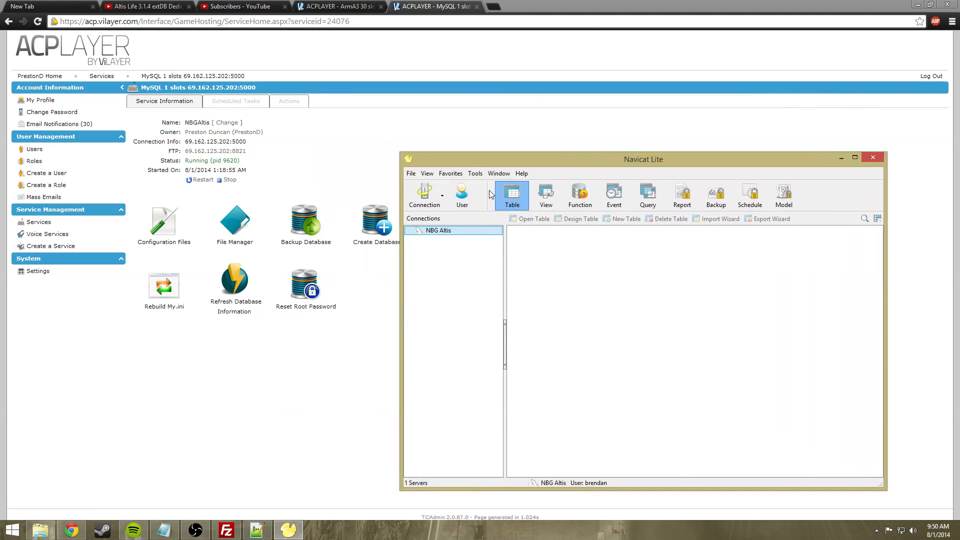
# - Create a MySQL connection 'tutorial' to 69.162.125.202, port 5000, user root with the pasted password
pyautogui.click(421, 189)
pyautogui.click(423, 217)
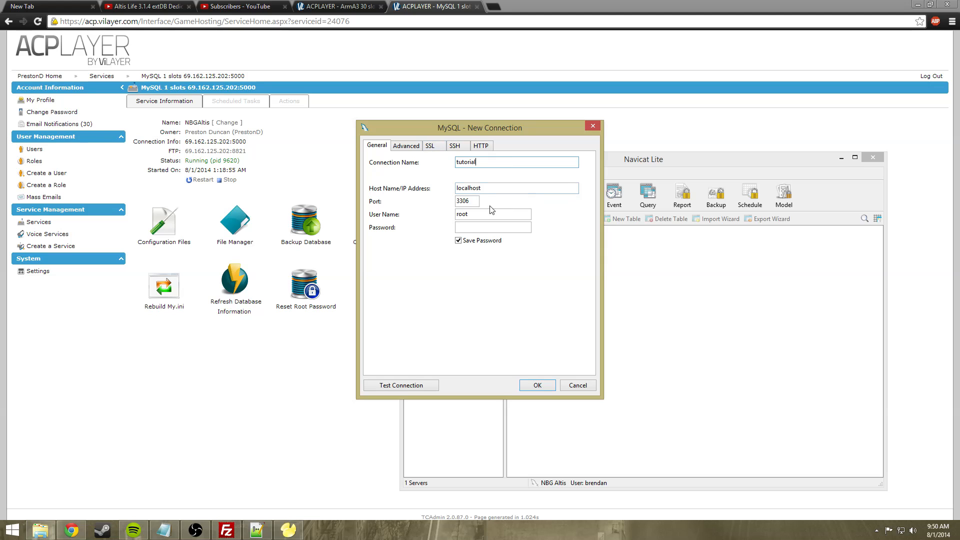
pyautogui.moveTo(186, 141); pyautogui.dragTo(239, 141)
pyautogui.hotkey('ctrl', 'c')
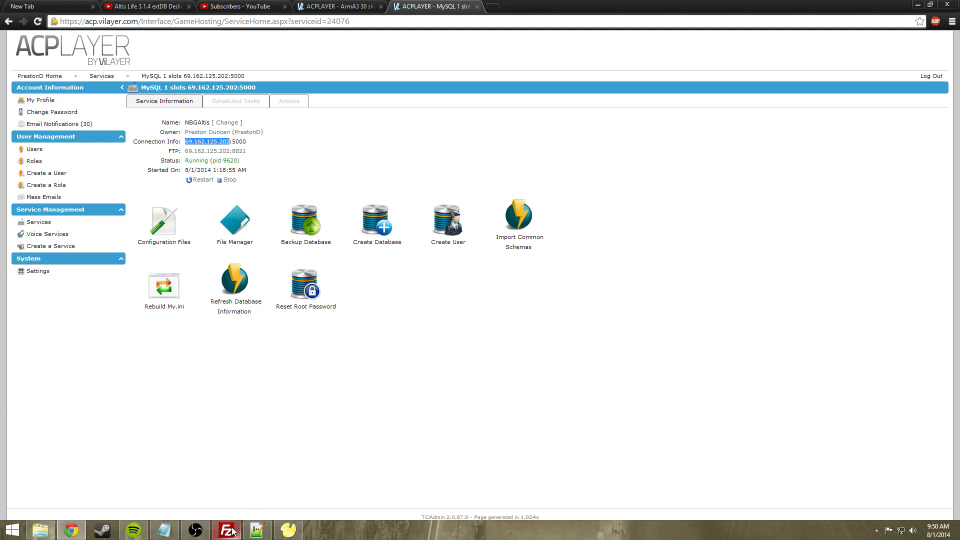
pyautogui.click(288, 530)
pyautogui.press('Tab')
pyautogui.hotkey('ctrl', 'v')
pyautogui.doubleClick(468, 202)
pyautogui.press('BackSpace')
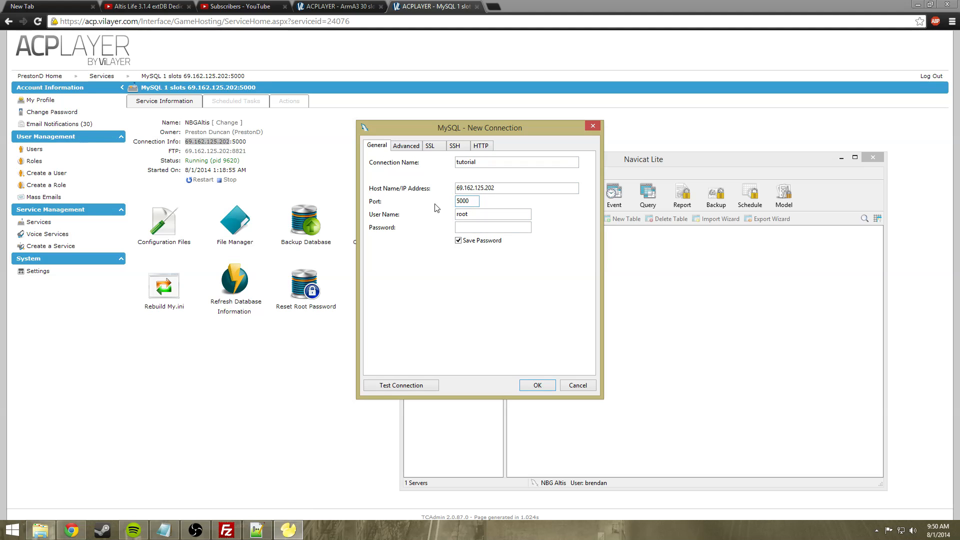
pyautogui.click(466, 227)
pyautogui.hotkey('shift', 'Tab')
pyautogui.click(475, 229)
pyautogui.click(171, 524)
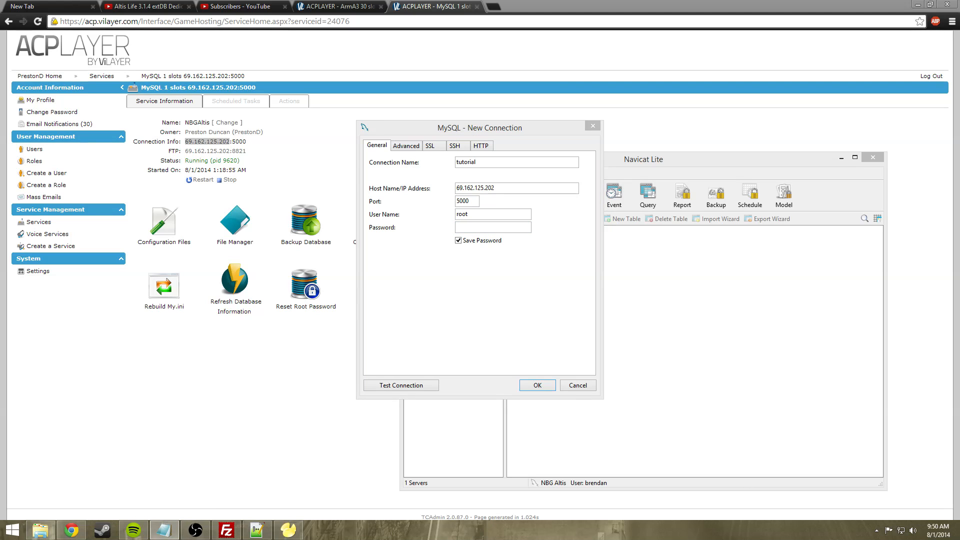
pyautogui.click(479, 231)
pyautogui.hotkey('ctrl', 'v')
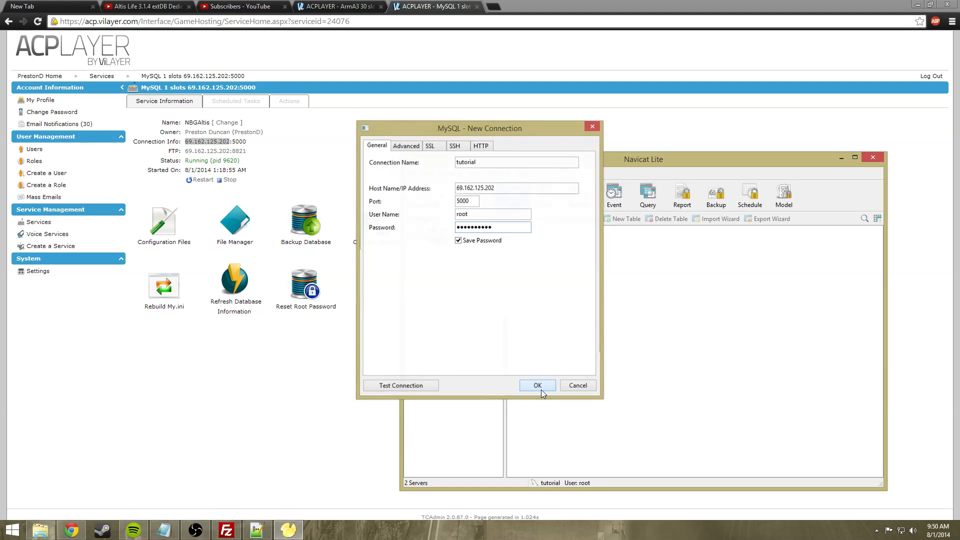
pyautogui.click(538, 386)
# - Try opening the tutorial connection, which is refused with access denied
pyautogui.rightClick(432, 240)
pyautogui.click(434, 246)
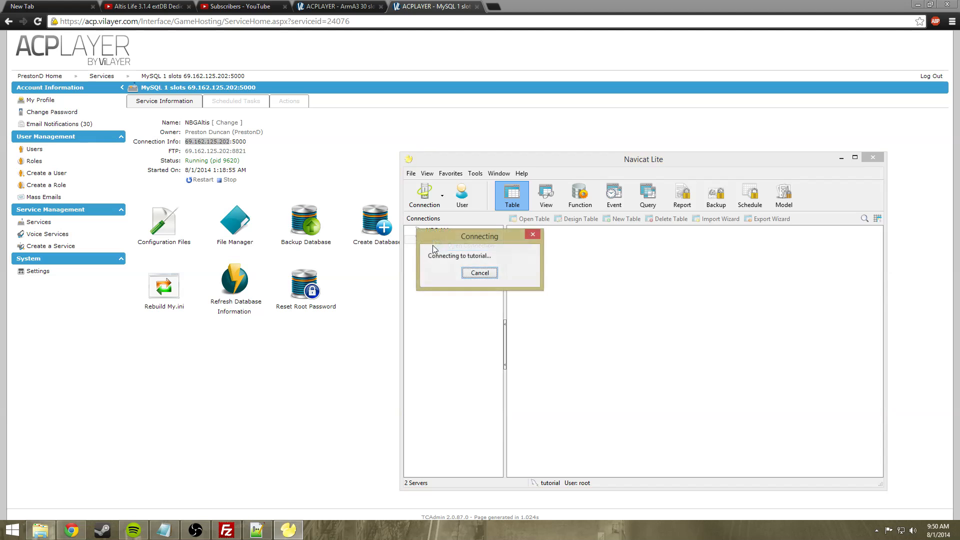
pyautogui.click(470, 277)
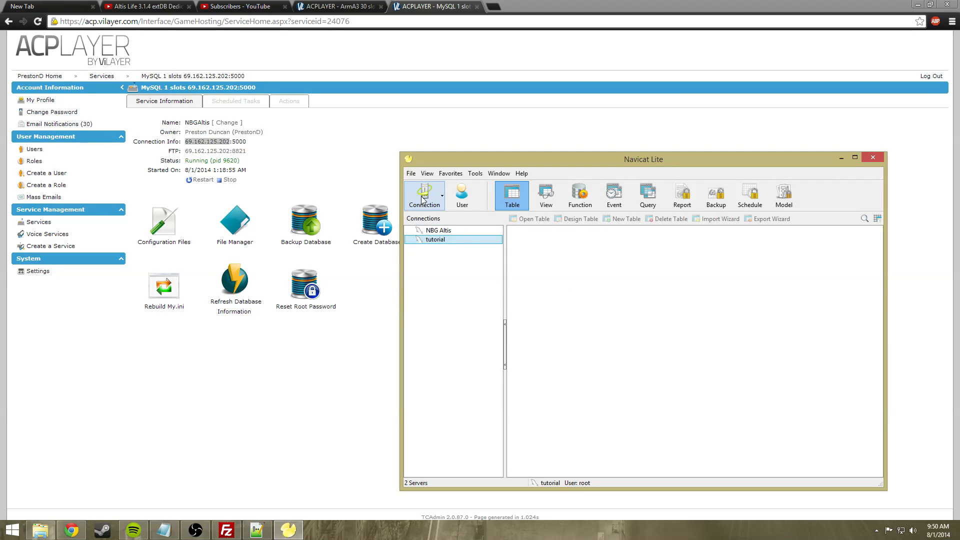
pyautogui.click(423, 200)
pyautogui.click(413, 252)
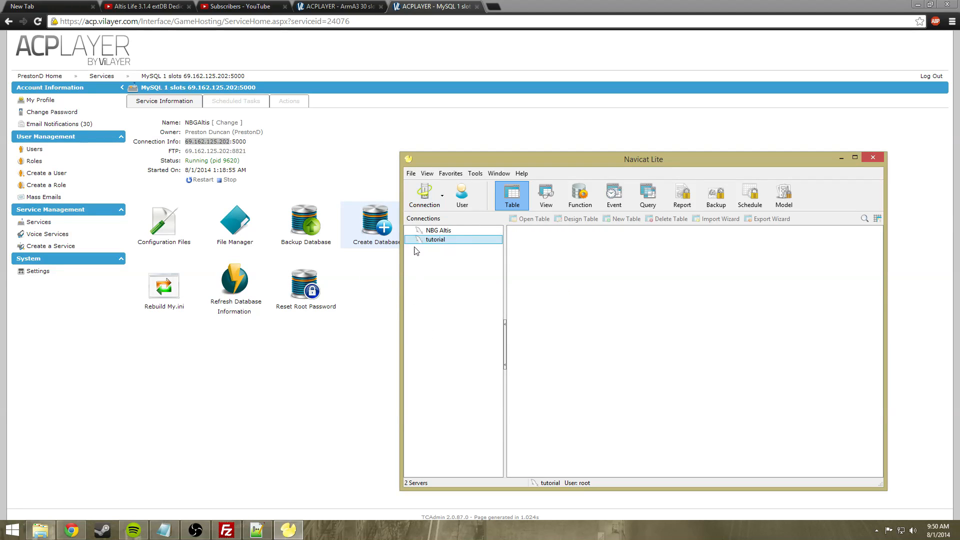
pyautogui.moveTo(433, 159); pyautogui.dragTo(287, 303)
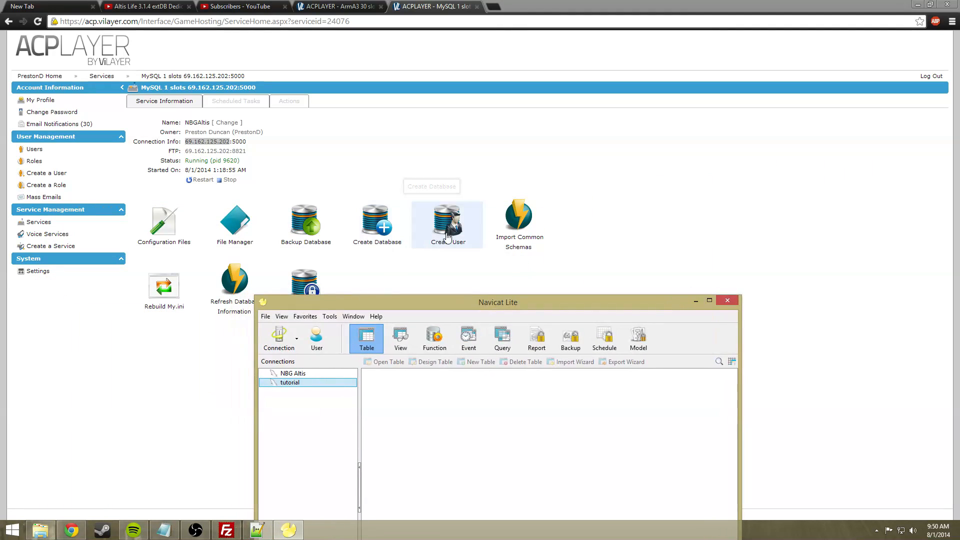
pyautogui.moveTo(451, 300); pyautogui.dragTo(512, 107)
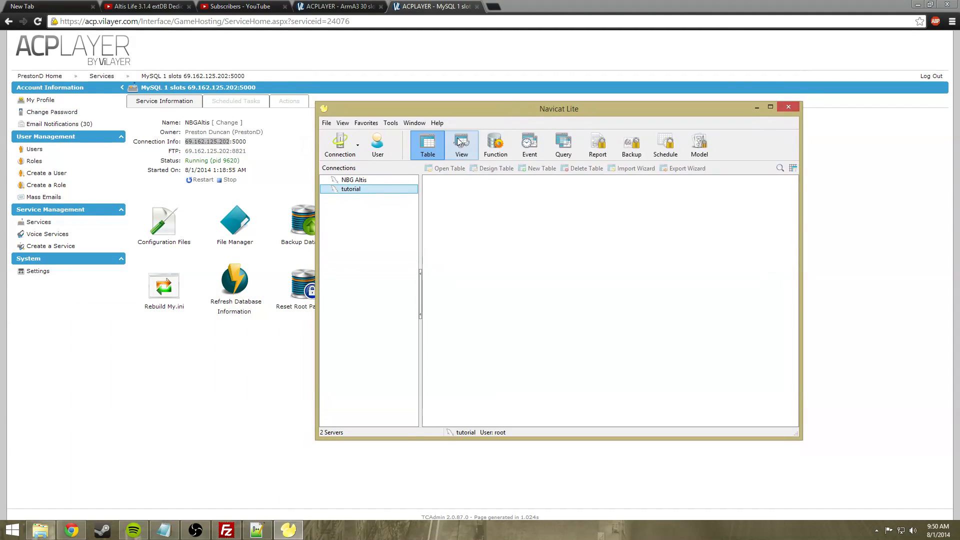
# - Re-enter the root password in tutorial's properties and retry; the 1045 access-denied error recurs
pyautogui.rightClick(354, 193)
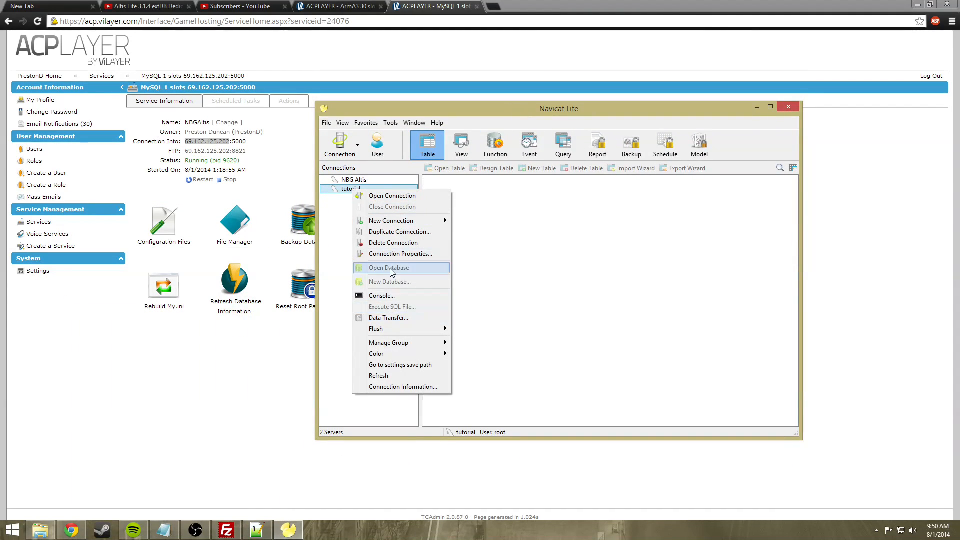
pyautogui.click(400, 253)
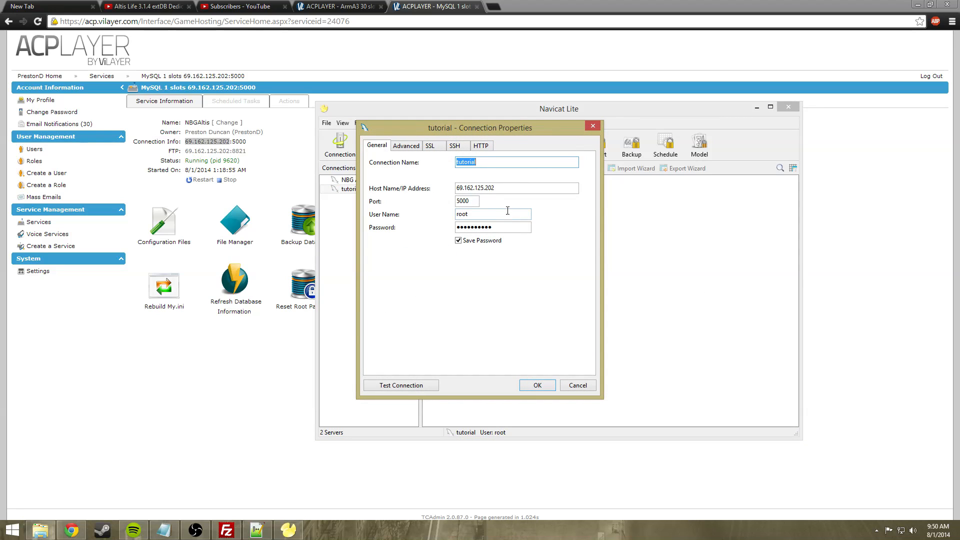
pyautogui.doubleClick(489, 214)
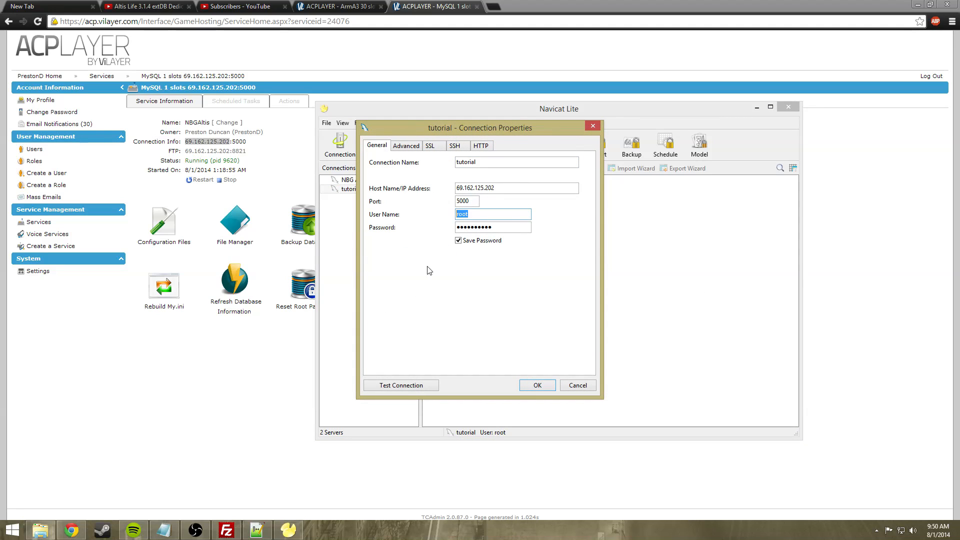
pyautogui.moveTo(495, 227); pyautogui.dragTo(434, 235)
pyautogui.press('BackSpace')
pyautogui.write('••••••••••')
pyautogui.press('Return')
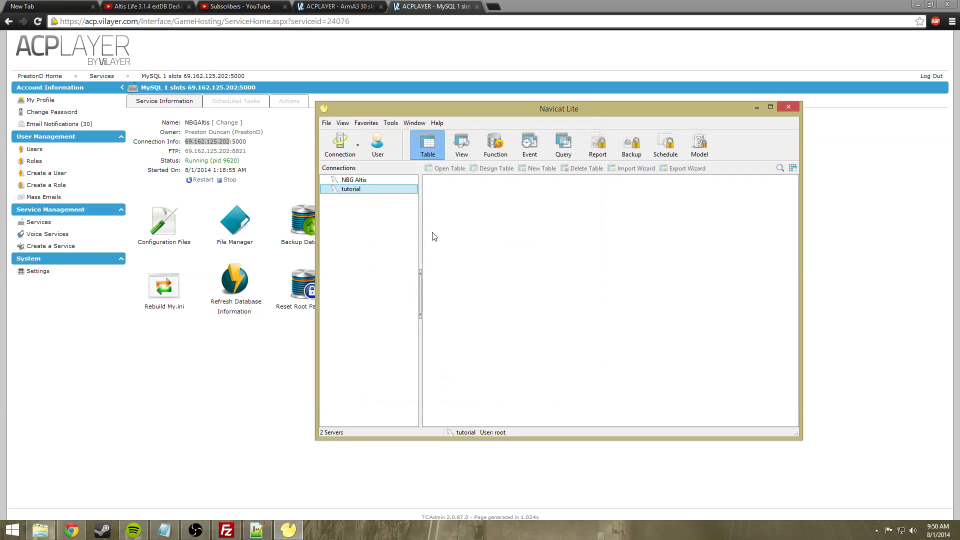
pyautogui.rightClick(360, 192)
pyautogui.click(366, 200)
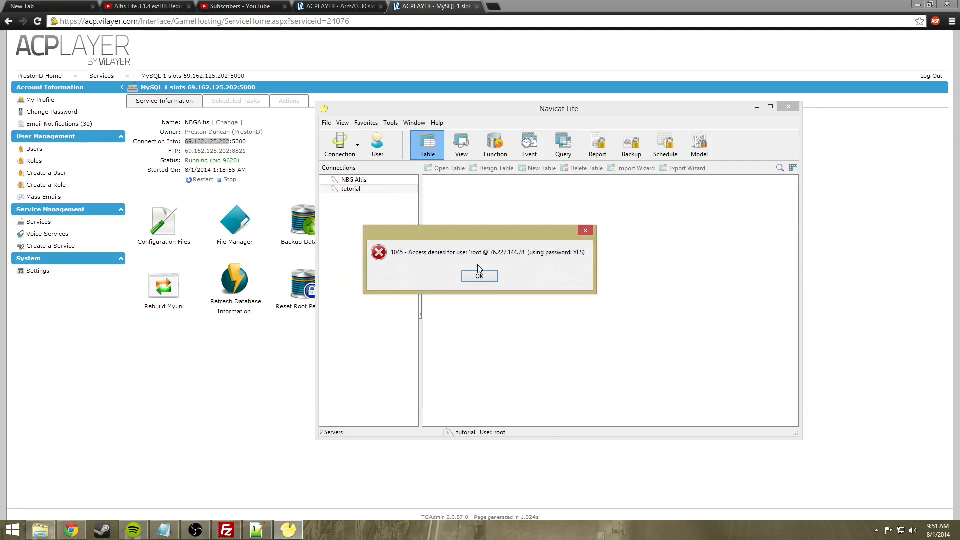
pyautogui.click(479, 276)
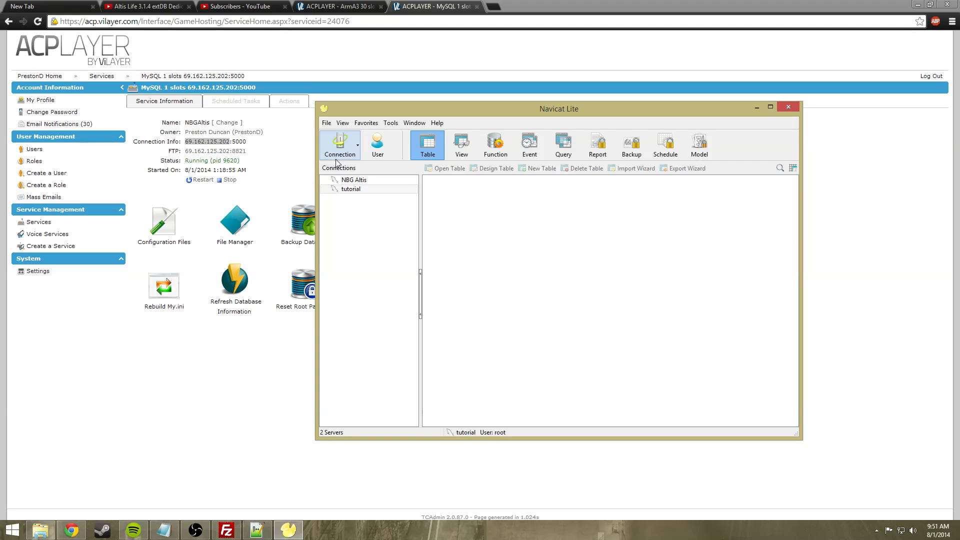
pyautogui.click(257, 317)
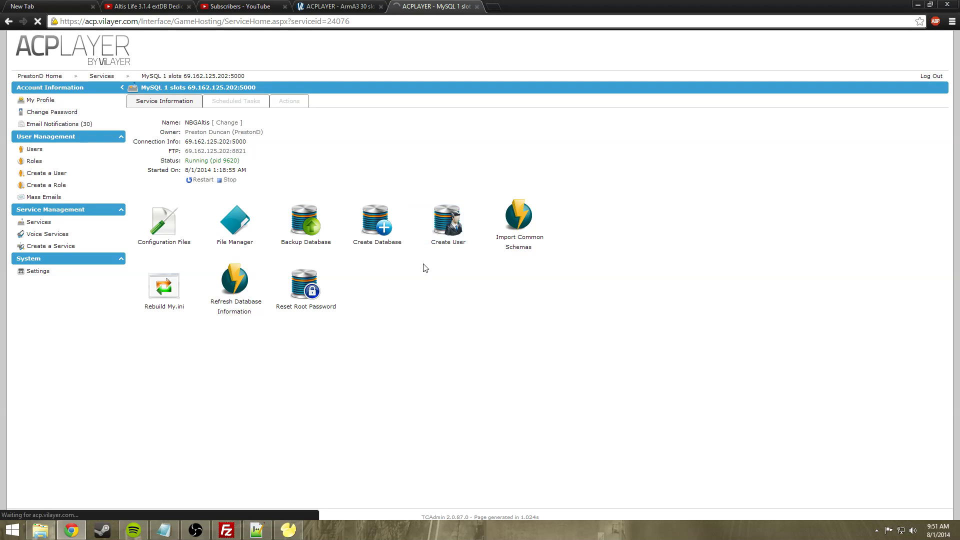
# - Create MySQL user test with a password, All Hosts access and All / Global privileges, and execute
pyautogui.click(445, 232)
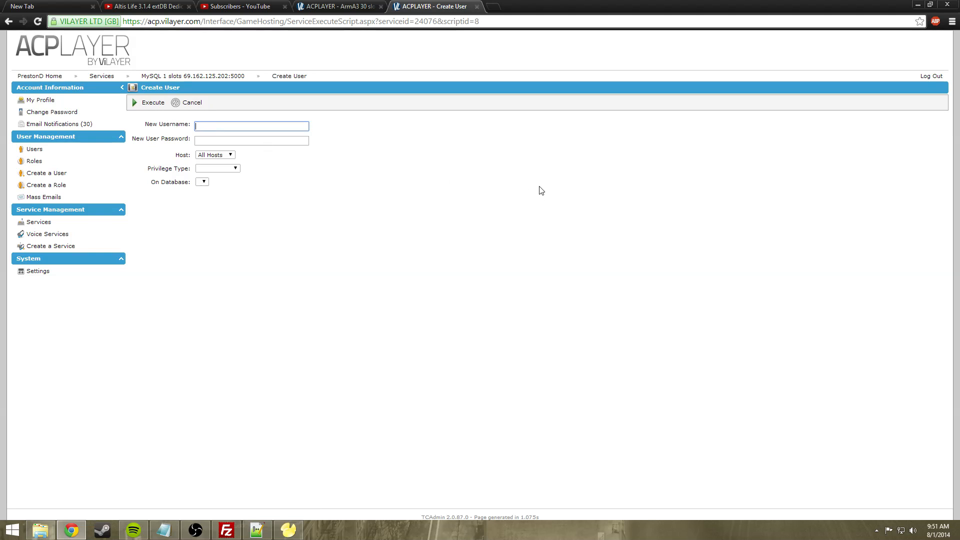
pyautogui.click(202, 182)
pyautogui.click(210, 125)
pyautogui.click(251, 140)
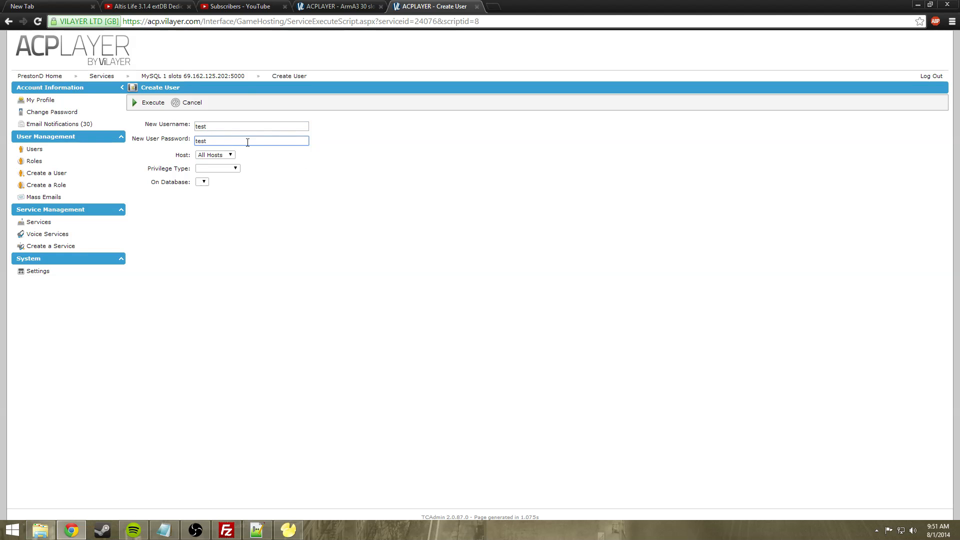
pyautogui.click(216, 155)
pyautogui.click(214, 170)
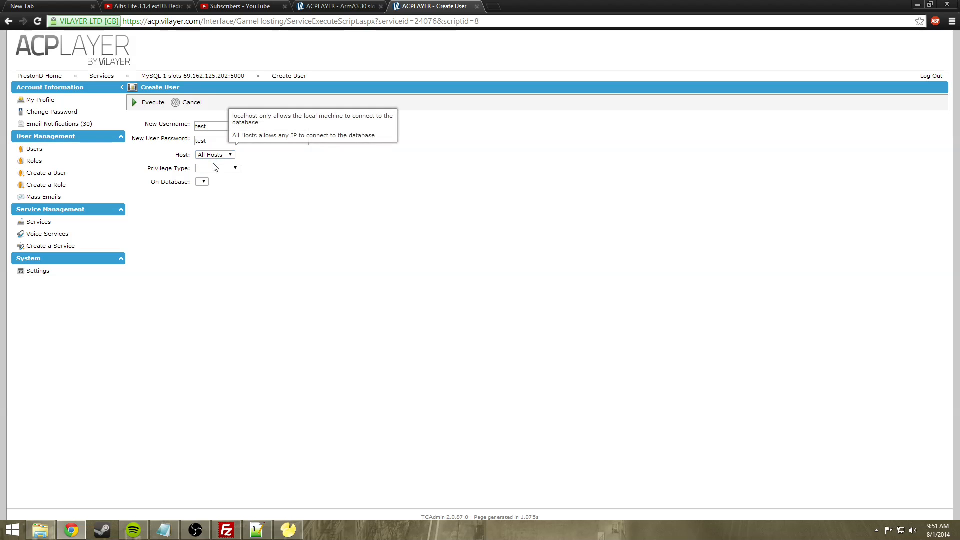
pyautogui.click(216, 169)
pyautogui.click(213, 183)
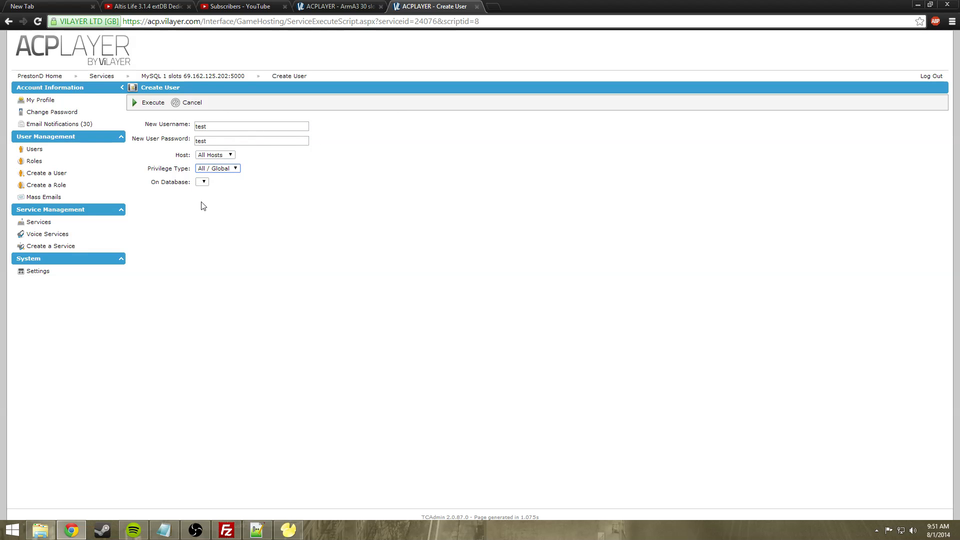
pyautogui.click(148, 107)
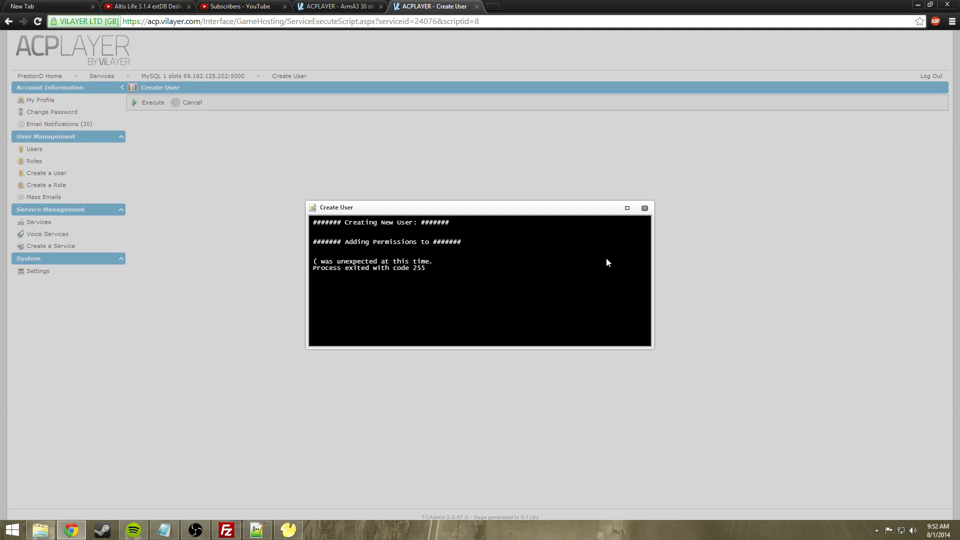
# - Switch the tutorial connection to user test with its password and retry; access is denied again
pyautogui.click(645, 208)
pyautogui.click(288, 530)
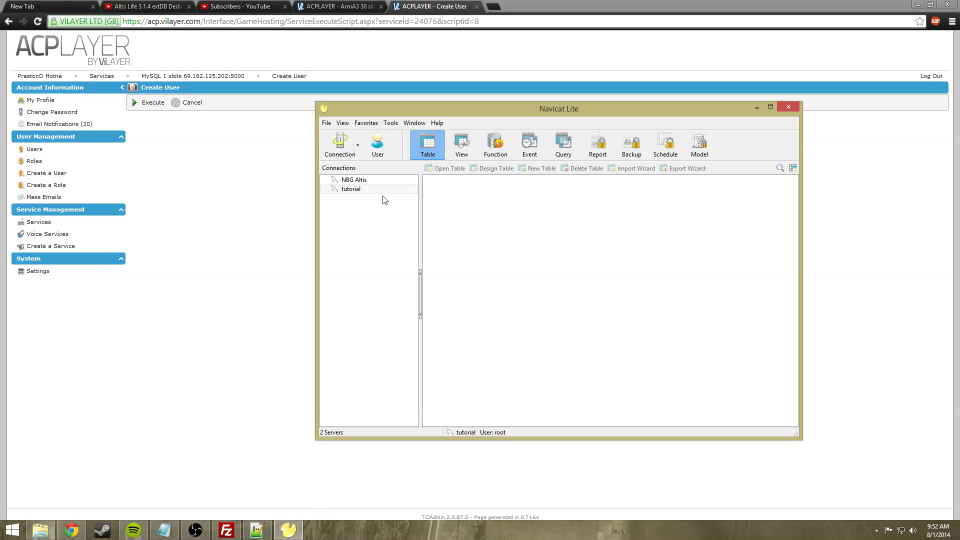
pyautogui.rightClick(356, 190)
pyautogui.click(390, 254)
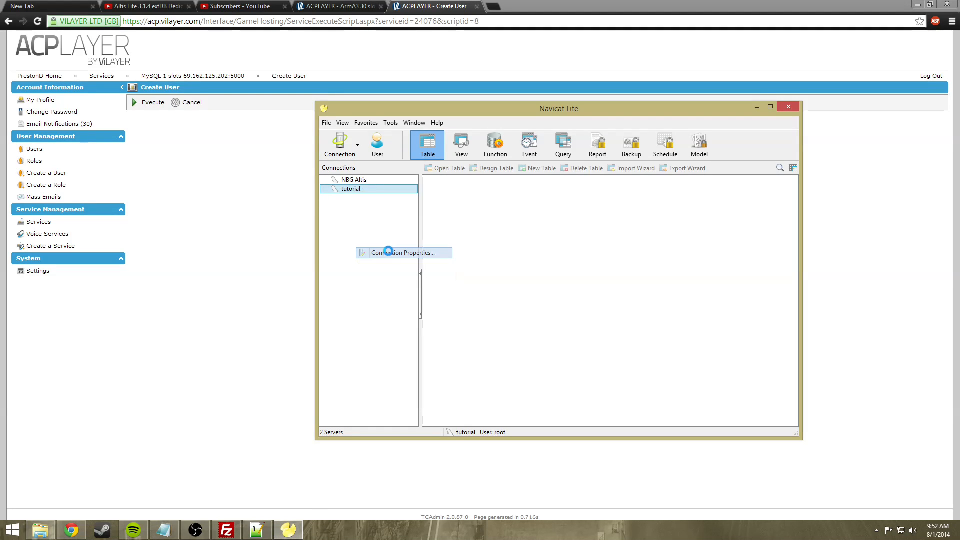
pyautogui.doubleClick(470, 214)
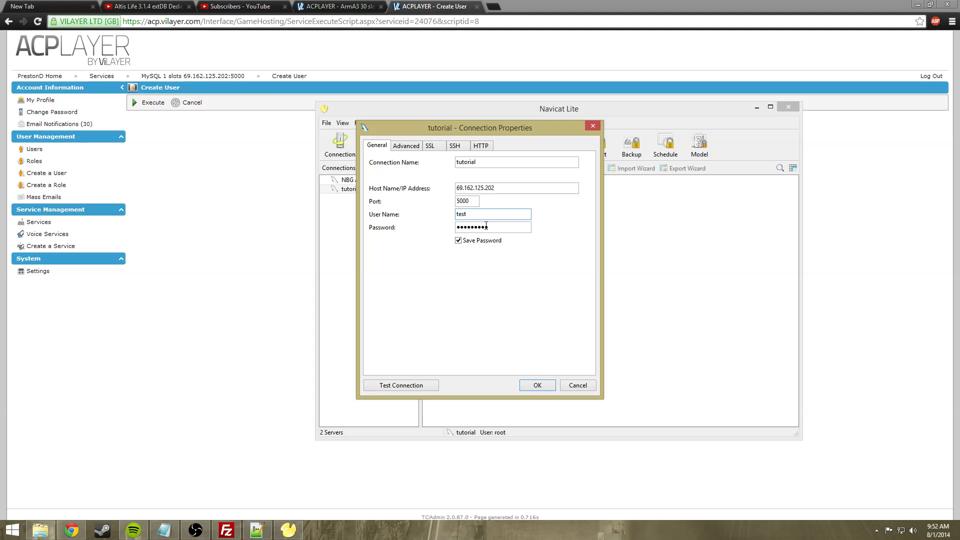
pyautogui.press('Tab')
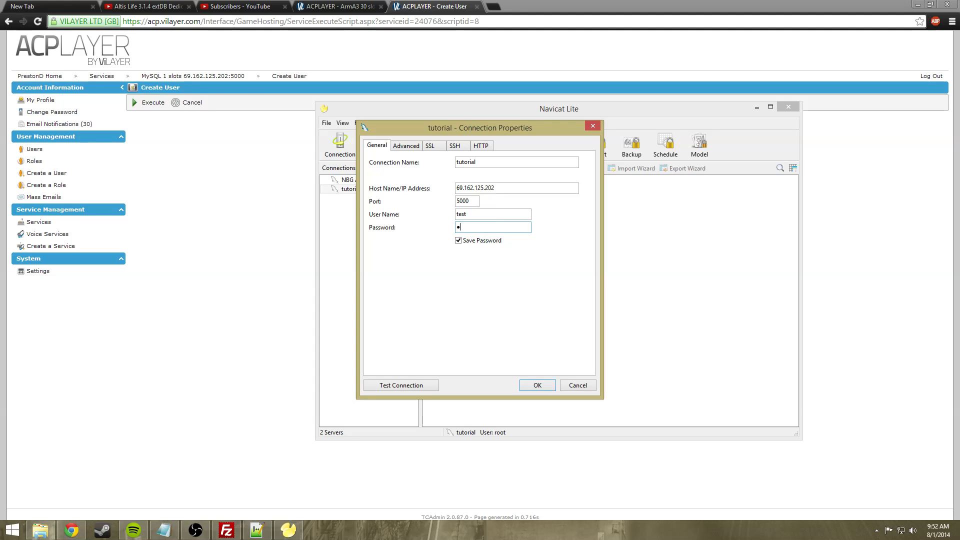
pyautogui.click(533, 386)
pyautogui.rightClick(347, 188)
pyautogui.click(355, 193)
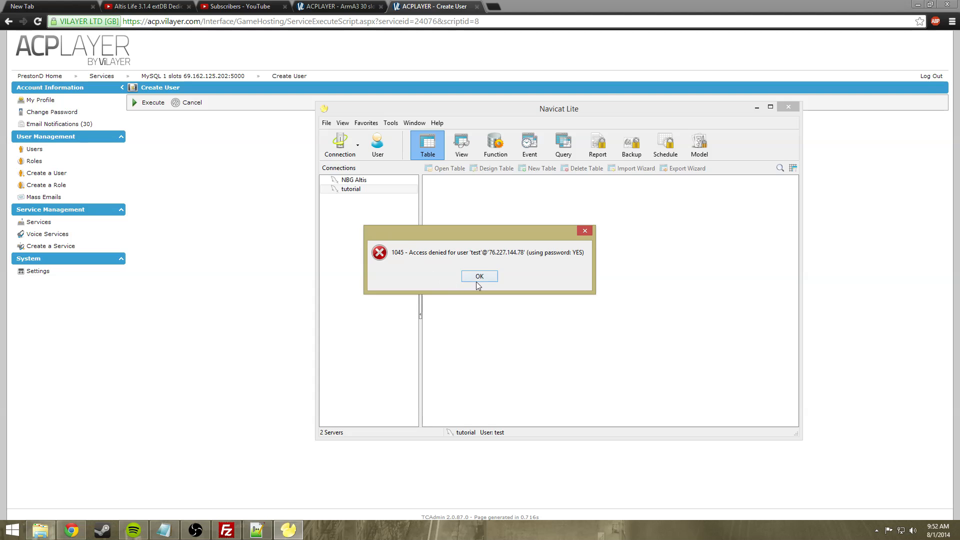
pyautogui.click(478, 278)
# - Rerun the ACPLAYER Create User script, abandon a new MySQL connection, and reopen tutorial's properties
pyautogui.moveTo(390, 108); pyautogui.dragTo(610, 141)
pyautogui.click(568, 178)
pyautogui.click(560, 199)
pyautogui.moveTo(510, 130); pyautogui.dragTo(732, 136)
pyautogui.click(150, 102)
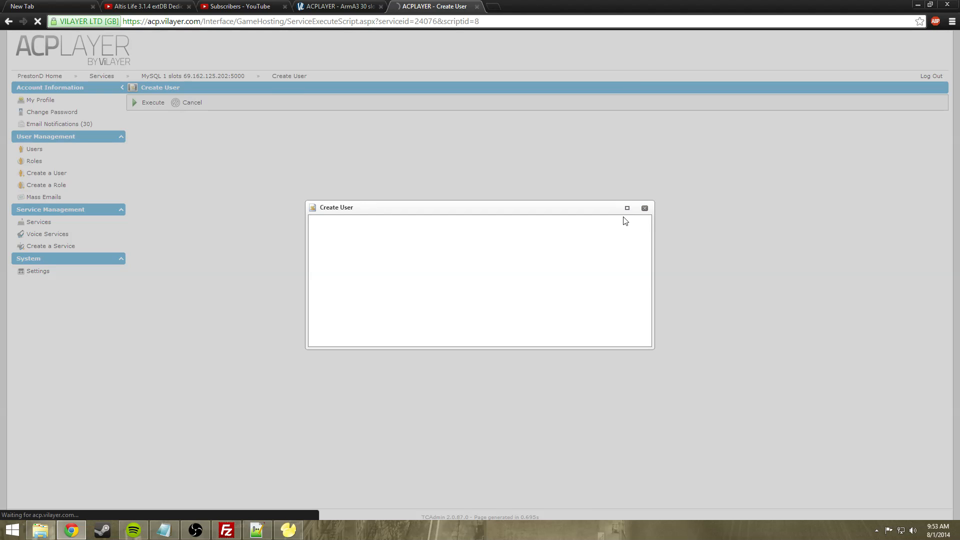
pyautogui.click(284, 535)
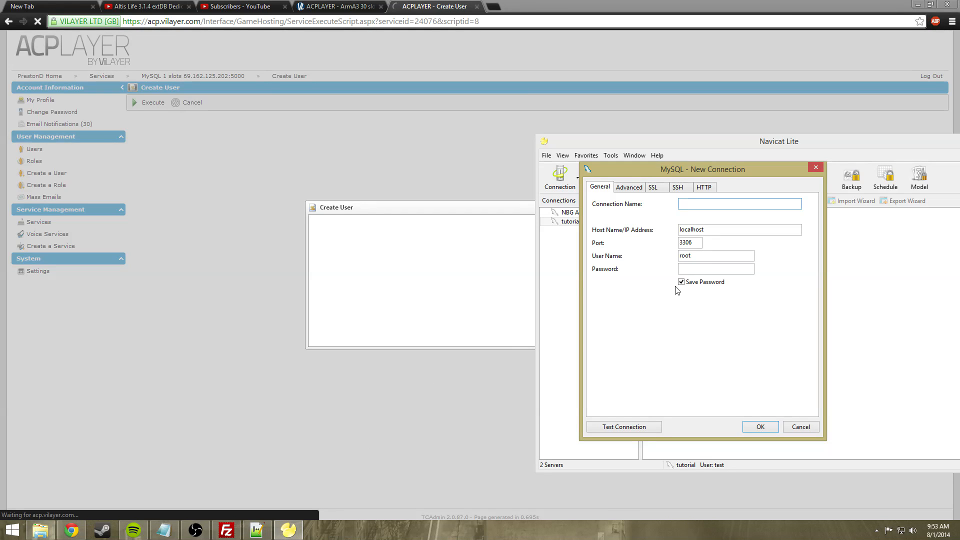
pyautogui.doubleClick(697, 261)
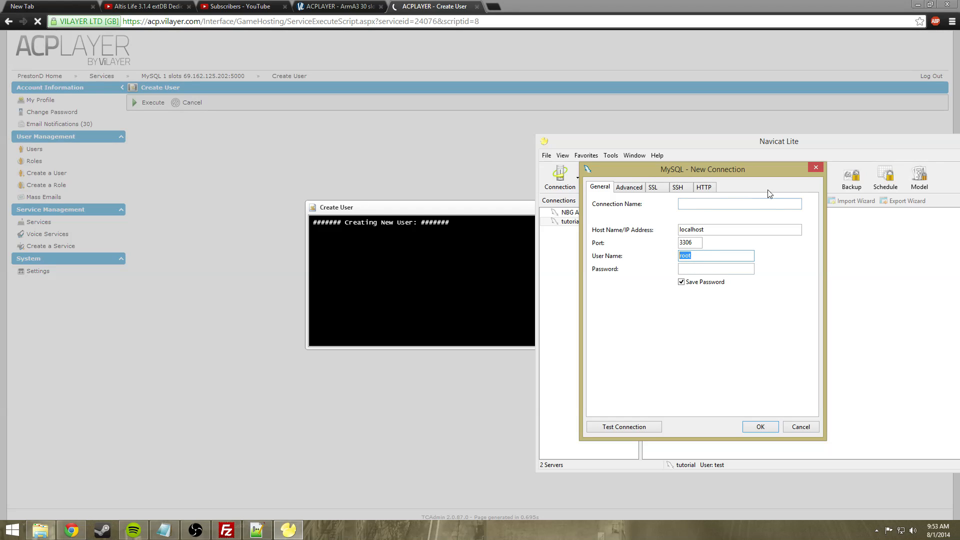
pyautogui.click(816, 167)
pyautogui.rightClick(586, 220)
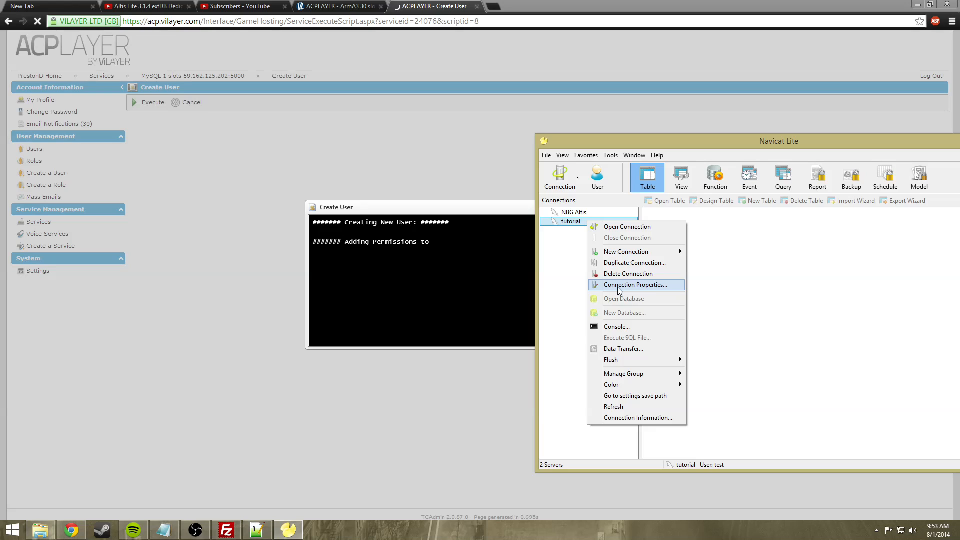
pyautogui.click(620, 285)
# - Launch MySQL Workbench from Windows search and move it to the left side of the screen
pyautogui.moveTo(958, 4)
pyautogui.click(925, 106)
pyautogui.write('m')
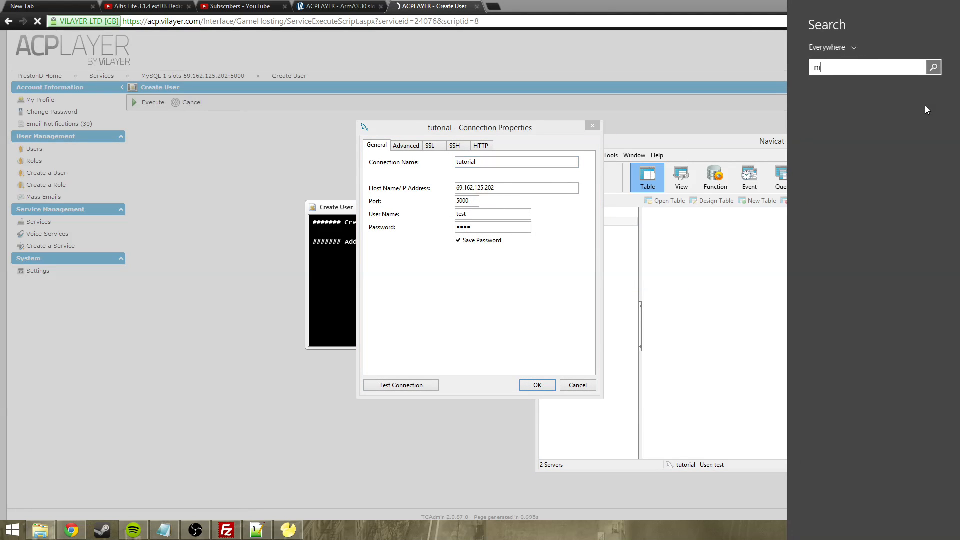
pyautogui.write('ySQL Workbench 6.1 CE')
pyautogui.press('Return')
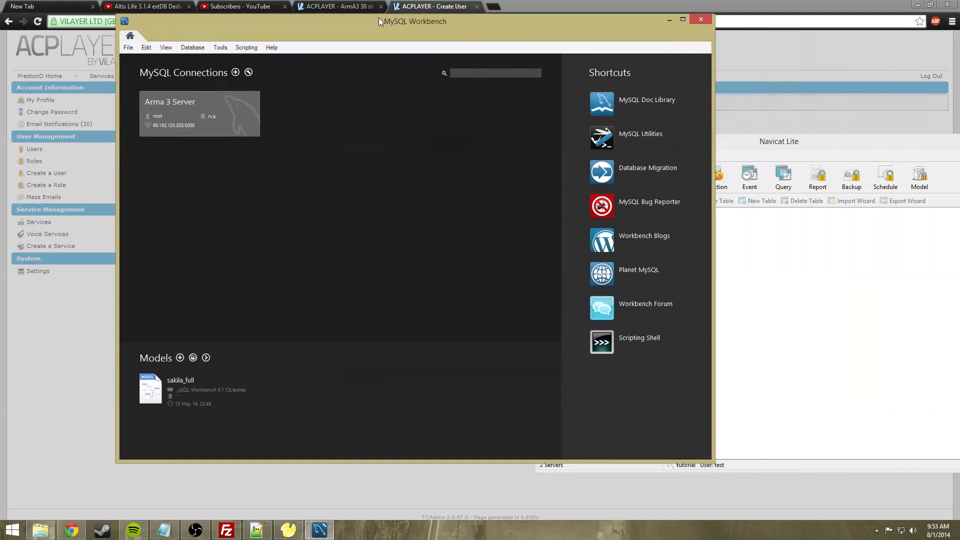
pyautogui.moveTo(379, 17); pyautogui.dragTo(7, 168)
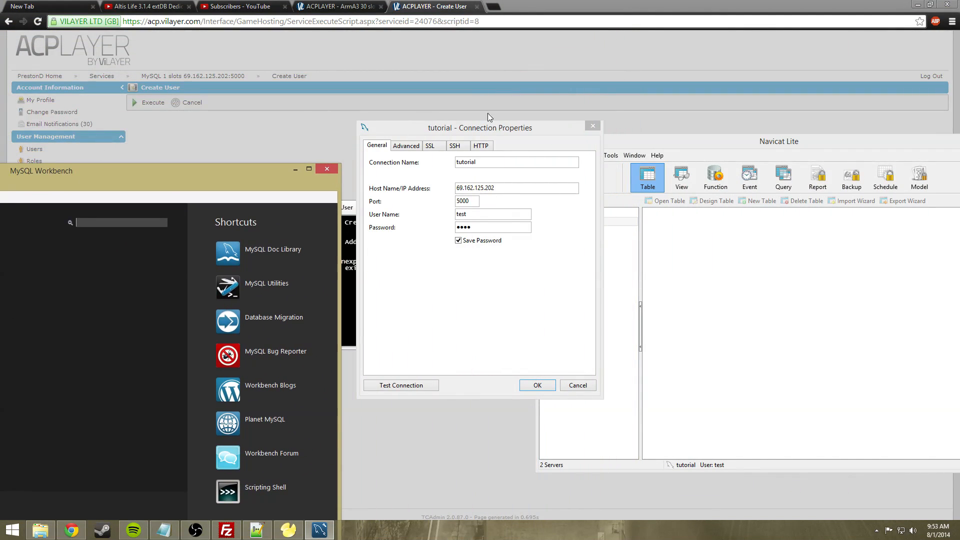
# - Close tutorial's properties, inspect the Arma 3 Server tile's options, and minimize MySQL Workbench
pyautogui.click(592, 125)
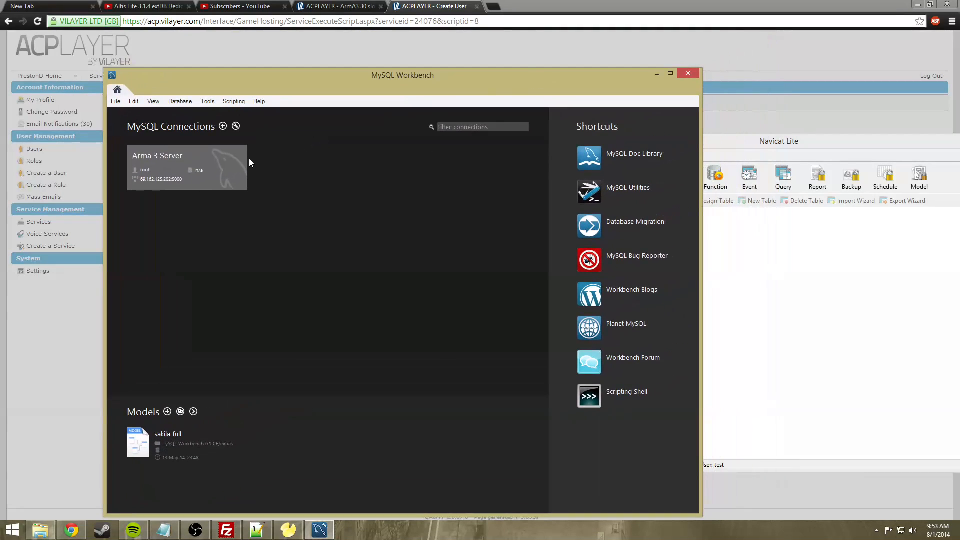
pyautogui.rightClick(206, 155)
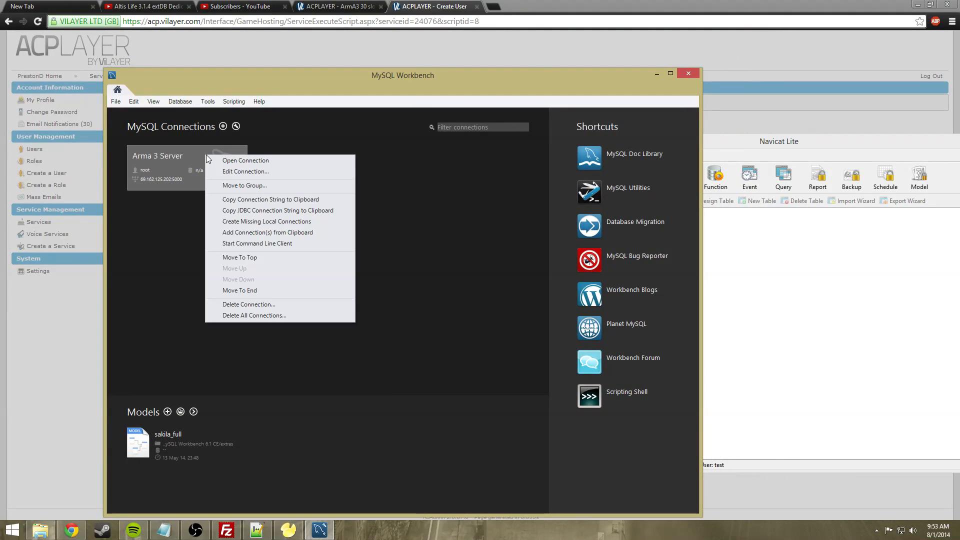
pyautogui.click(181, 301)
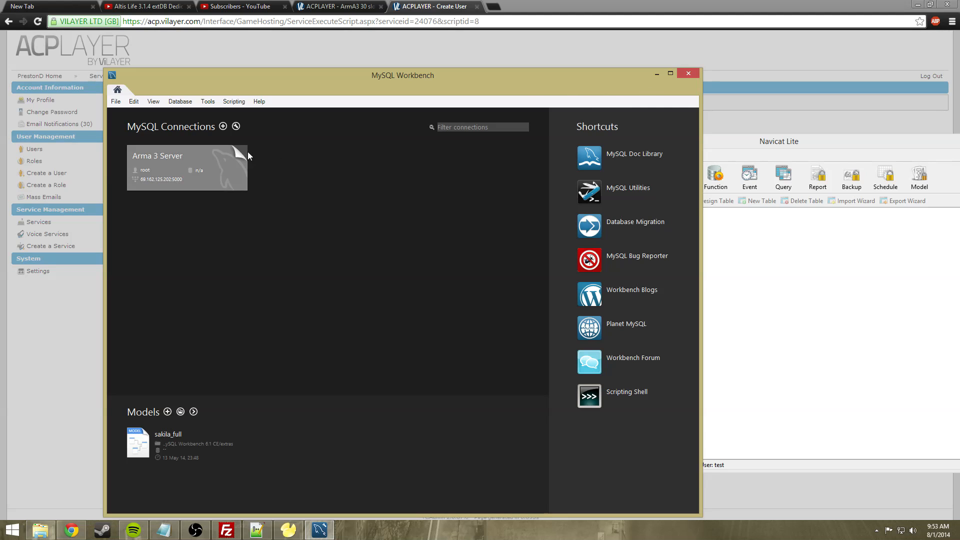
pyautogui.click(658, 74)
pyautogui.rightClick(582, 221)
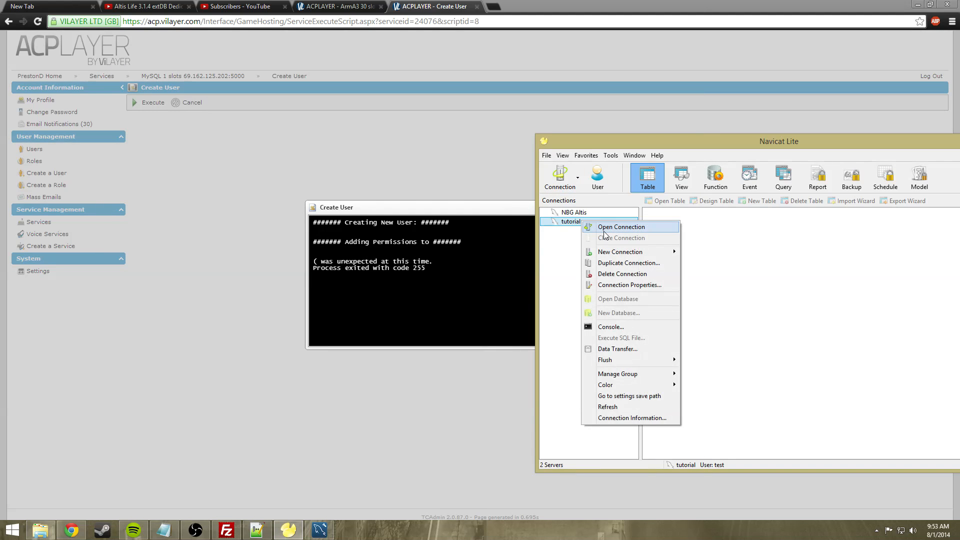
# - Change the tutorial connection's login to user root with the new password
pyautogui.click(622, 285)
pyautogui.moveTo(469, 214); pyautogui.dragTo(374, 216)
pyautogui.press('Tab')
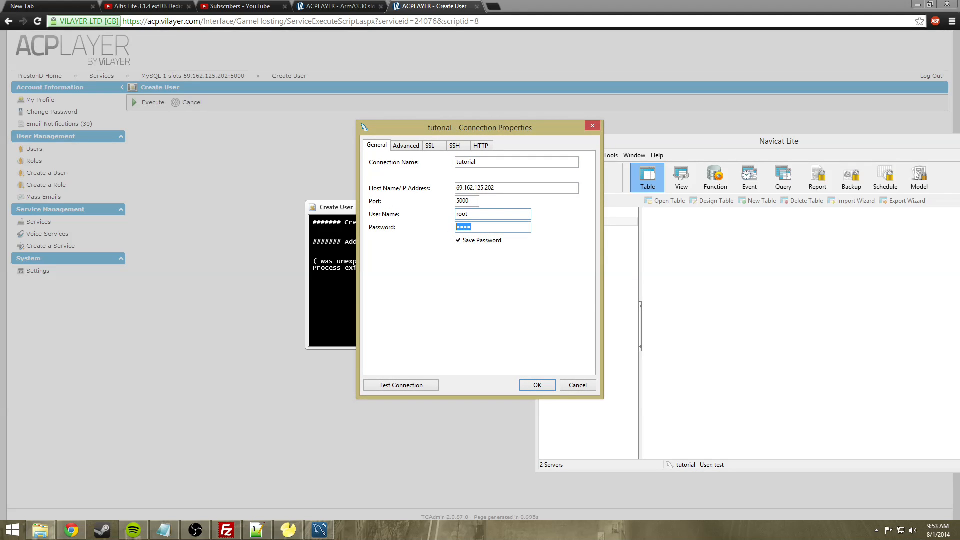
pyautogui.press('Return')
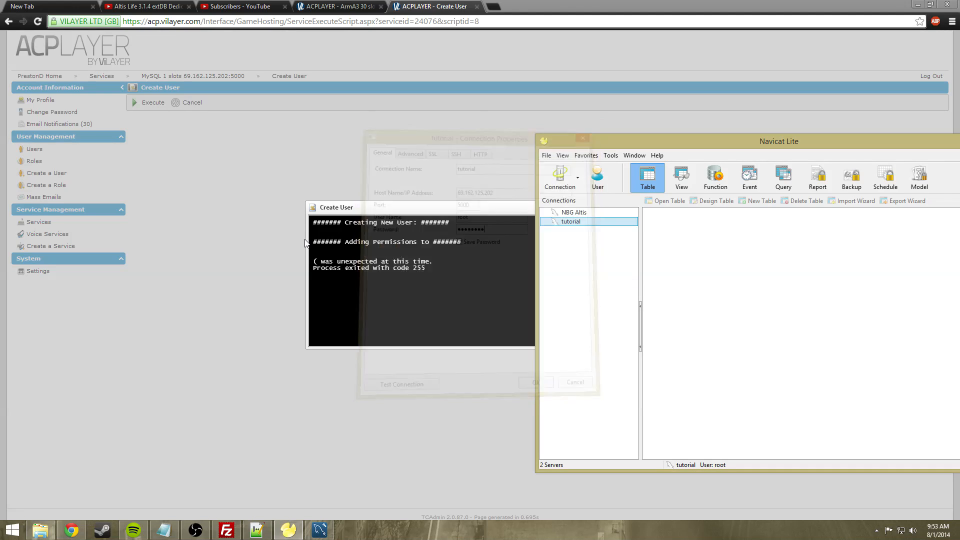
# - Test the tutorial connection successfully, then open it to list its databases
pyautogui.rightClick(575, 222)
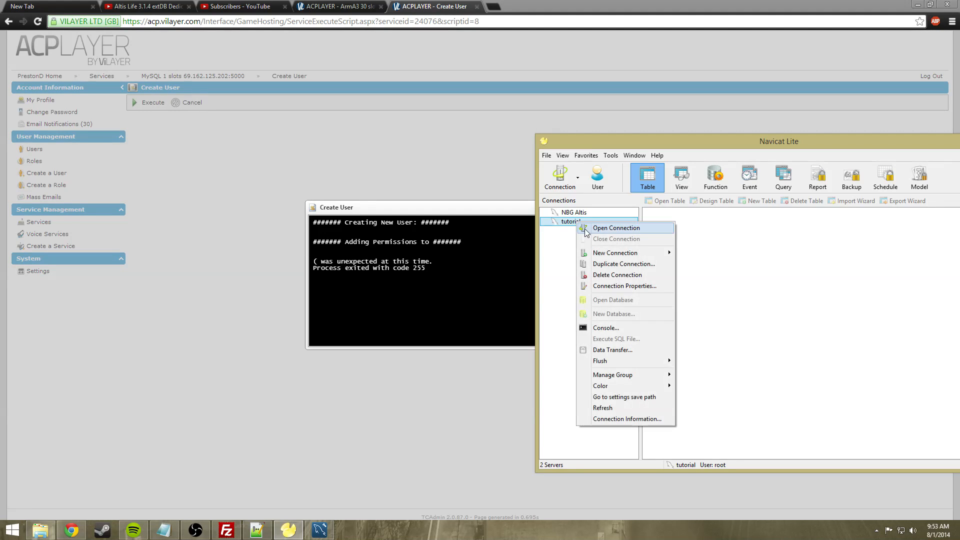
pyautogui.click(598, 280)
pyautogui.click(425, 385)
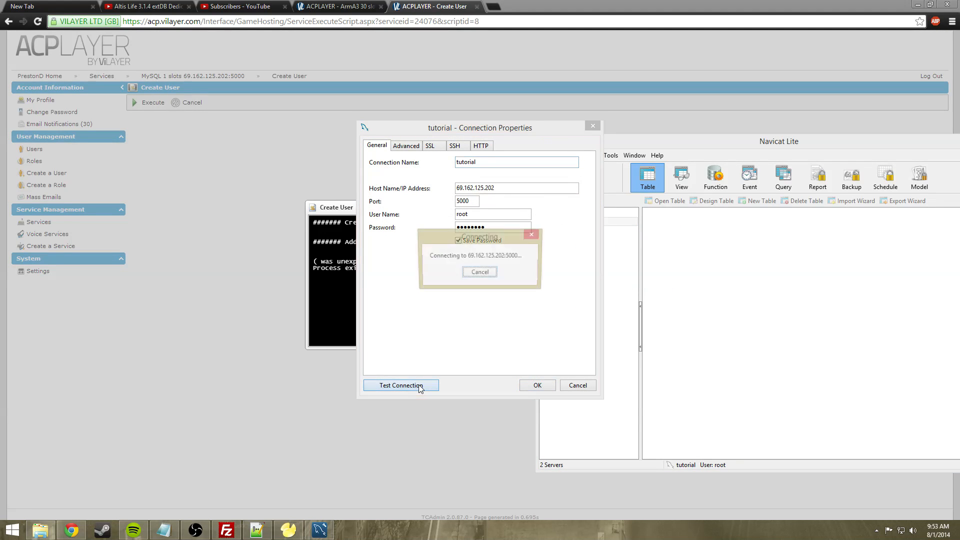
pyautogui.click(479, 276)
pyautogui.click(538, 385)
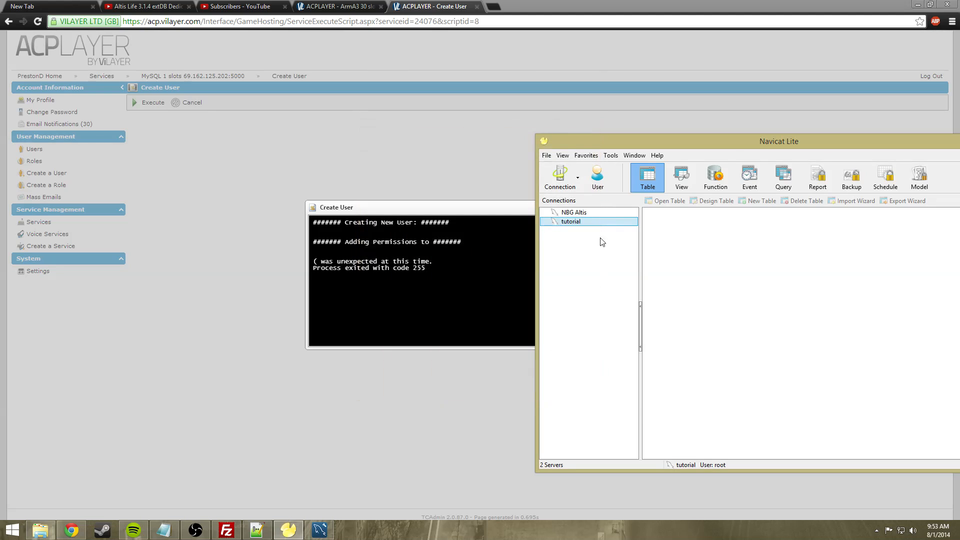
pyautogui.rightClick(579, 226)
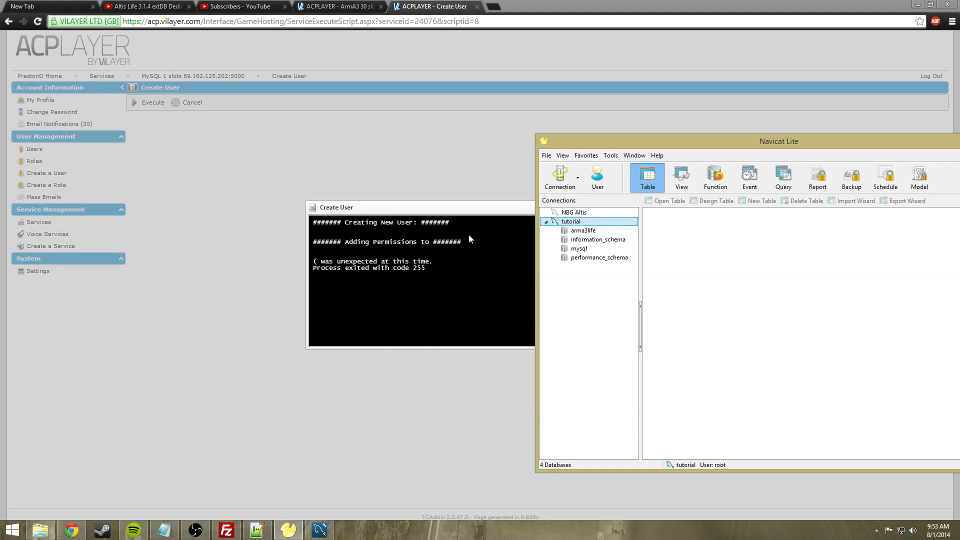
pyautogui.click(471, 215)
# - Close the Create User console and browse the arma3life database options, cancelling a new database
pyautogui.click(643, 208)
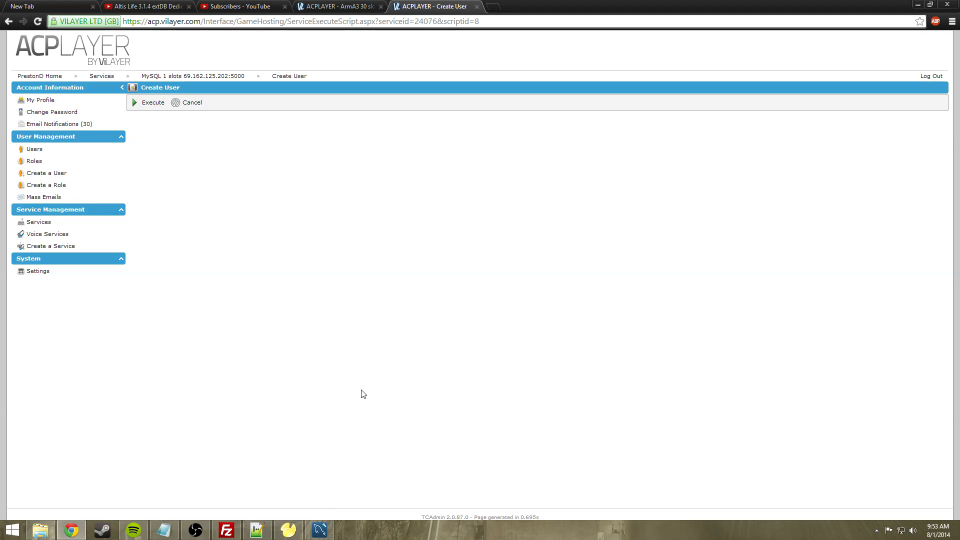
pyautogui.click(288, 530)
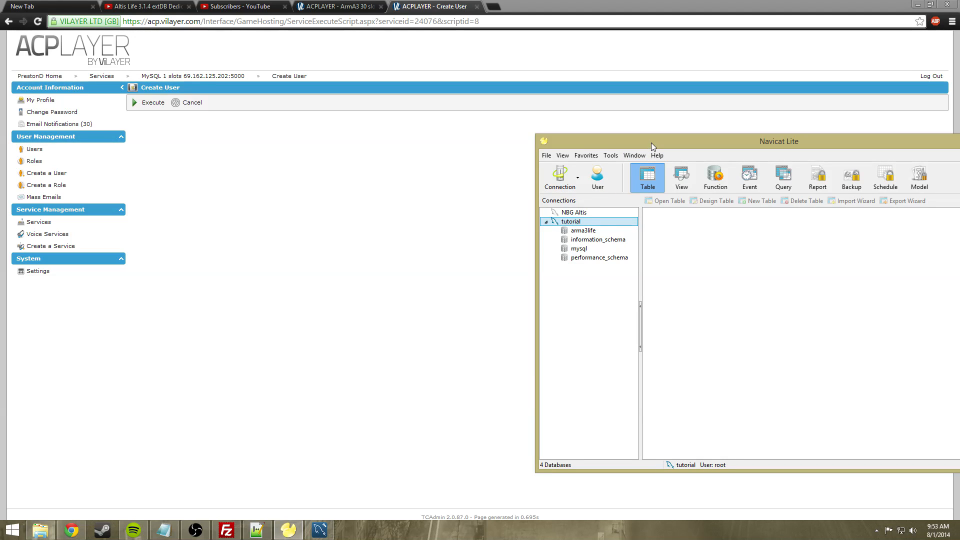
pyautogui.moveTo(651, 143); pyautogui.dragTo(503, 144)
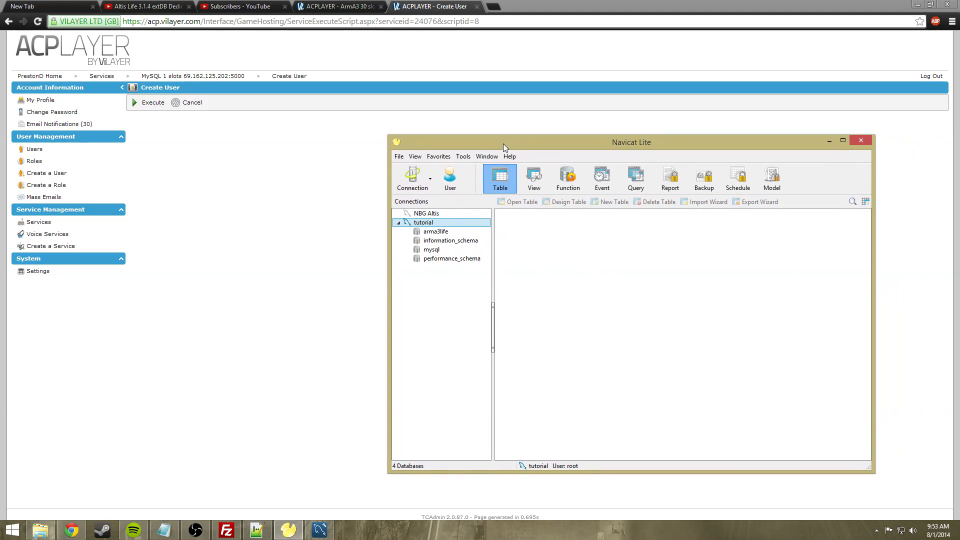
pyautogui.rightClick(439, 232)
pyautogui.click(415, 274)
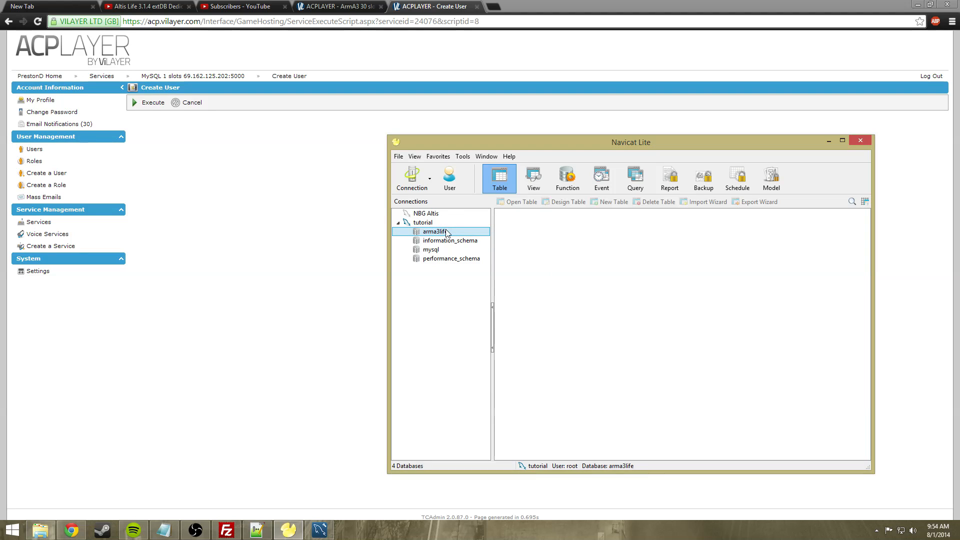
pyautogui.rightClick(446, 233)
pyautogui.click(429, 273)
pyautogui.rightClick(434, 233)
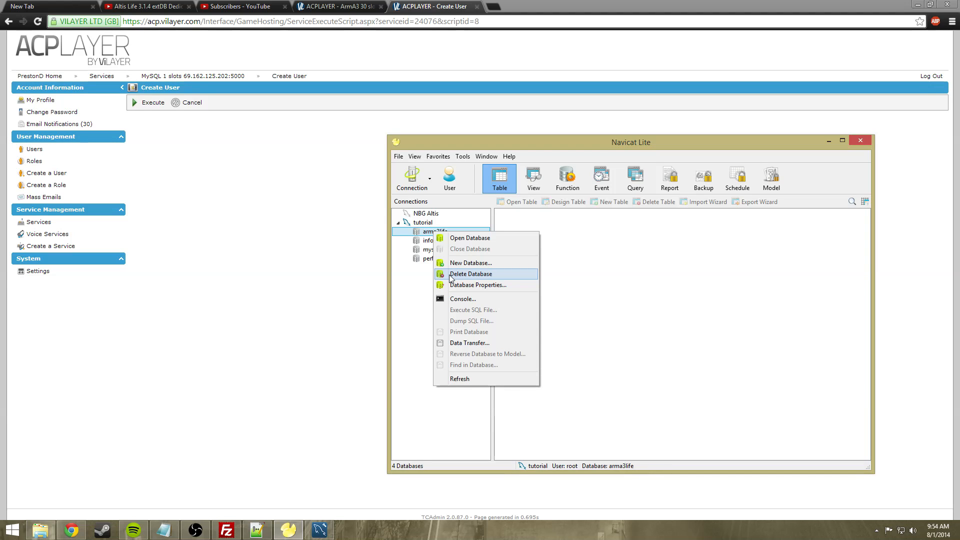
pyautogui.rightClick(415, 293)
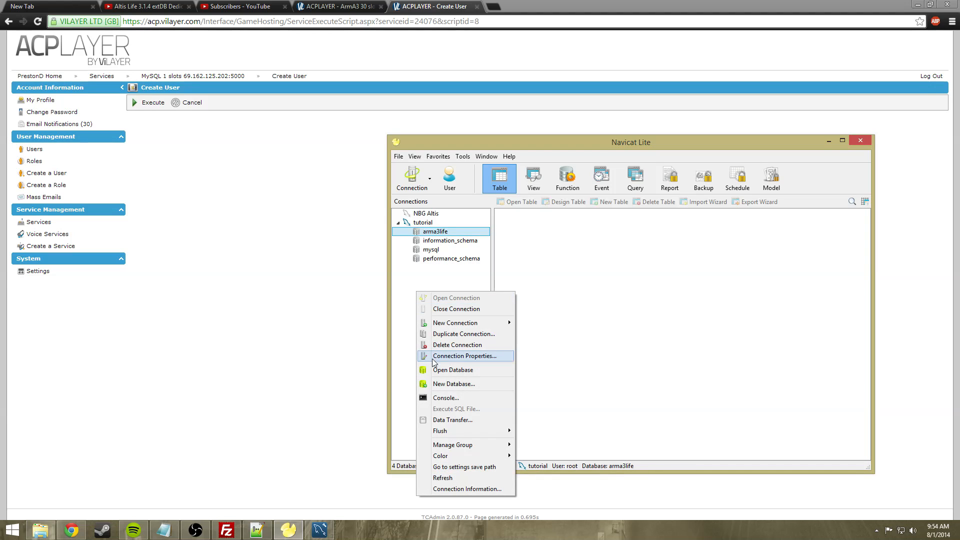
pyautogui.click(453, 384)
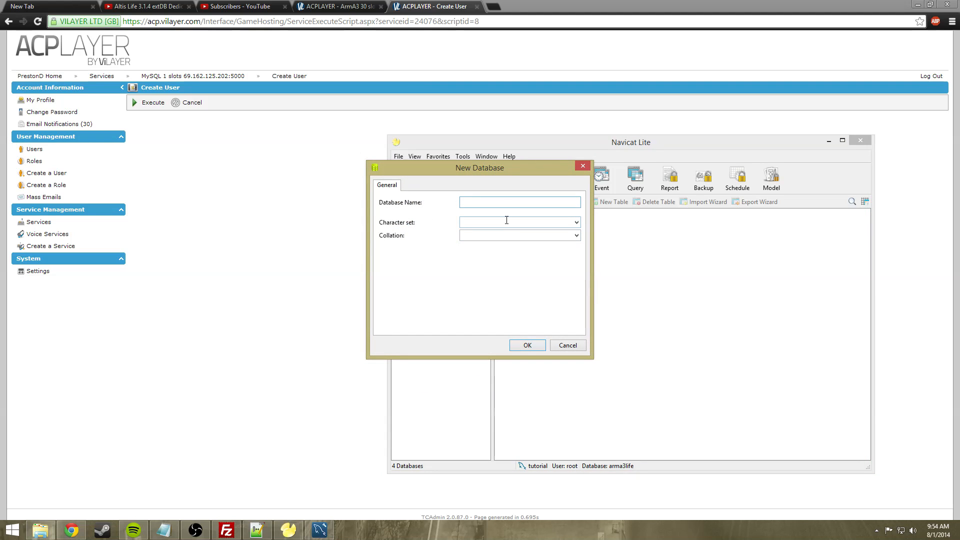
pyautogui.click(568, 345)
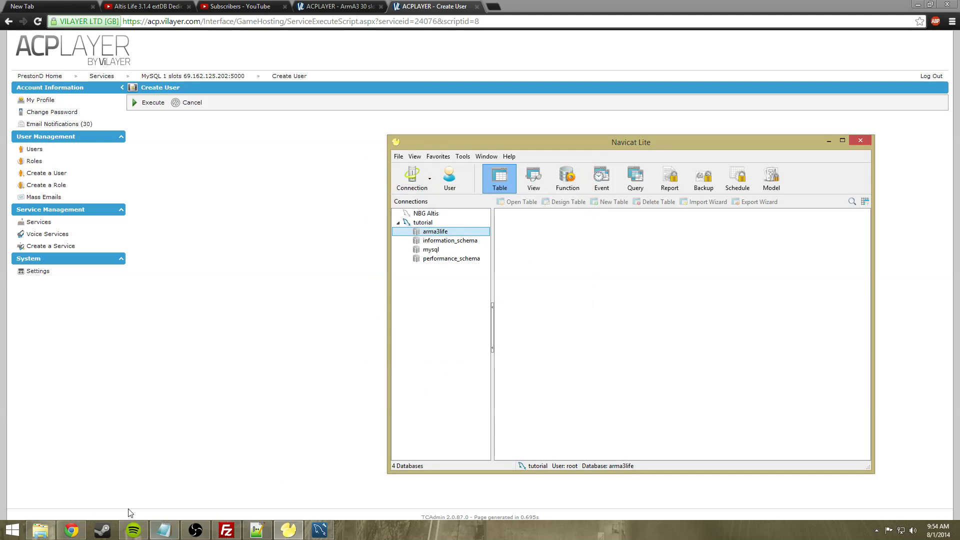
# - Open arma3life-3.1.4.sql from the inner Altis-Life-master folder in Notepad++
pyautogui.click(40, 529)
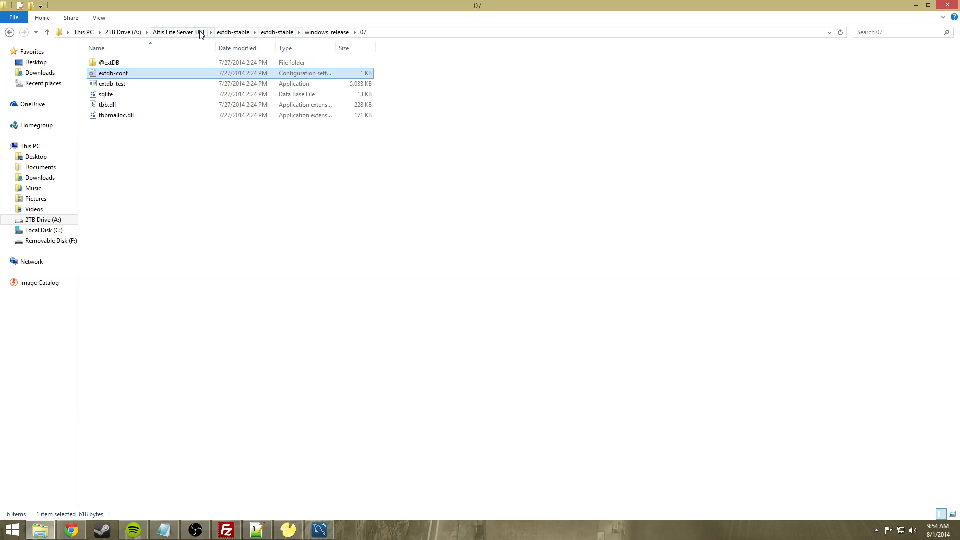
pyautogui.click(179, 32)
pyautogui.doubleClick(148, 64)
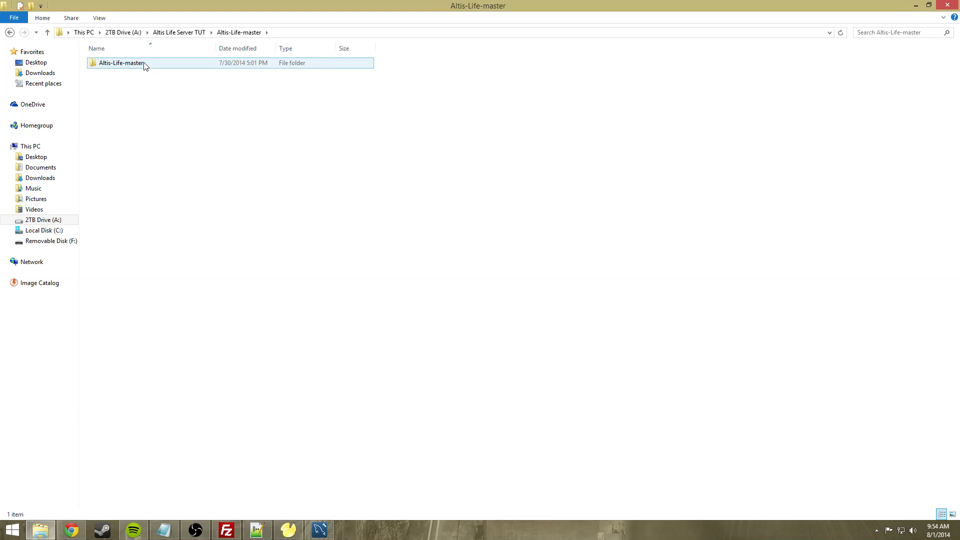
pyautogui.doubleClick(146, 64)
pyautogui.rightClick(122, 105)
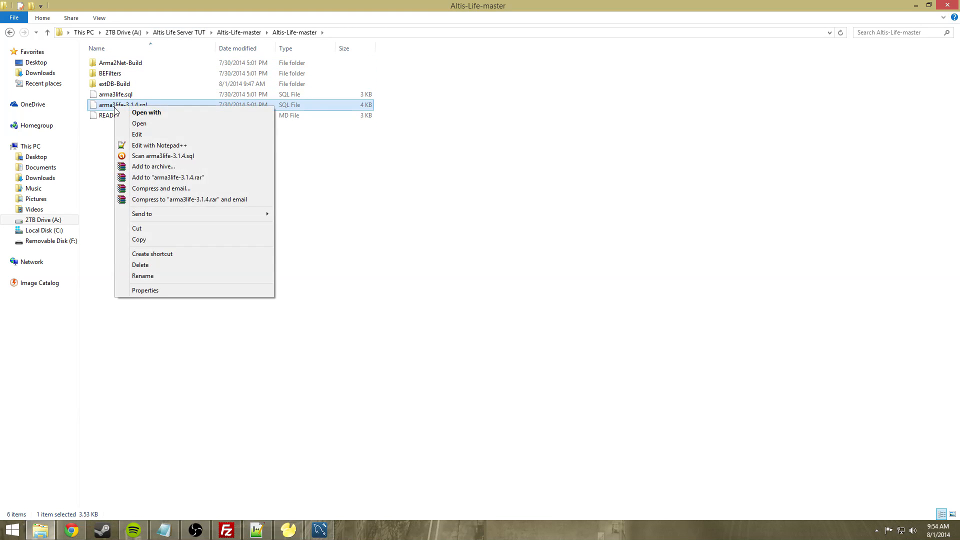
pyautogui.click(195, 145)
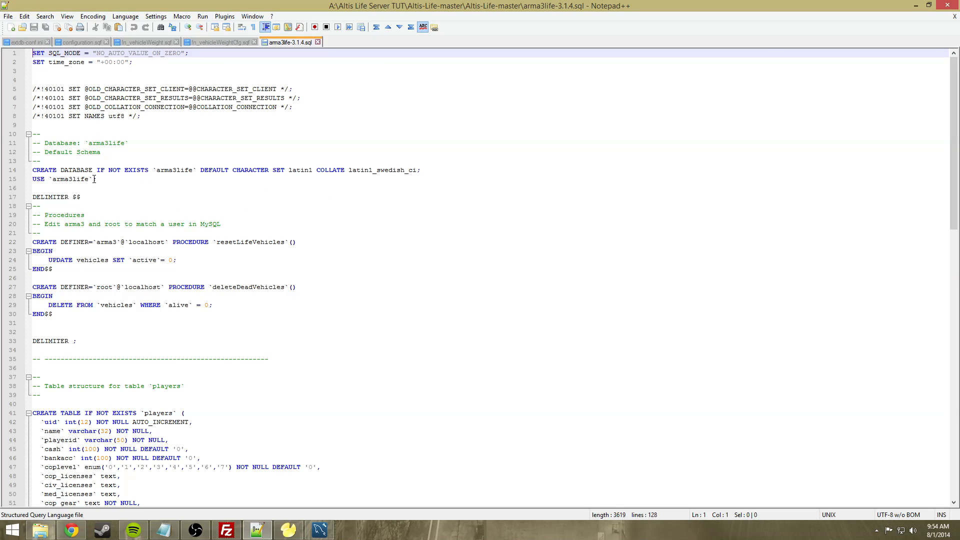
# - Rename the arma3life database to altislife on lines 14 and 15, then save the script
pyautogui.click(73, 179)
pyautogui.click(50, 163)
pyautogui.click(80, 168)
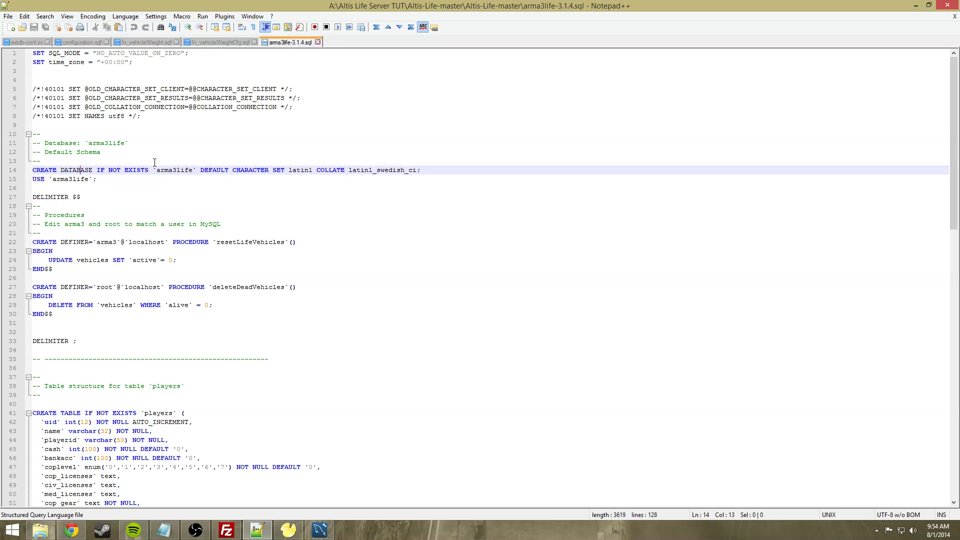
pyautogui.moveTo(158, 170); pyautogui.dragTo(192, 172)
pyautogui.write('alti')
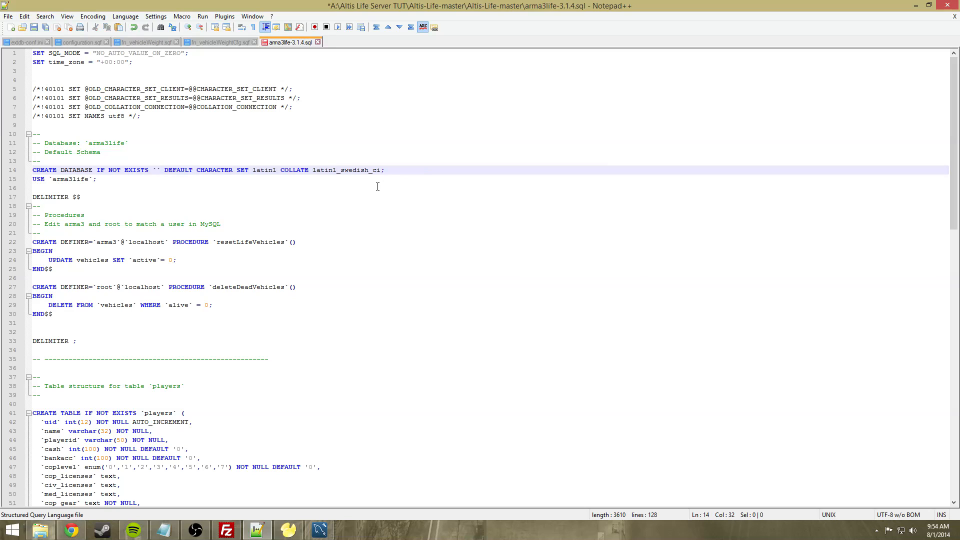
pyautogui.write('slife')
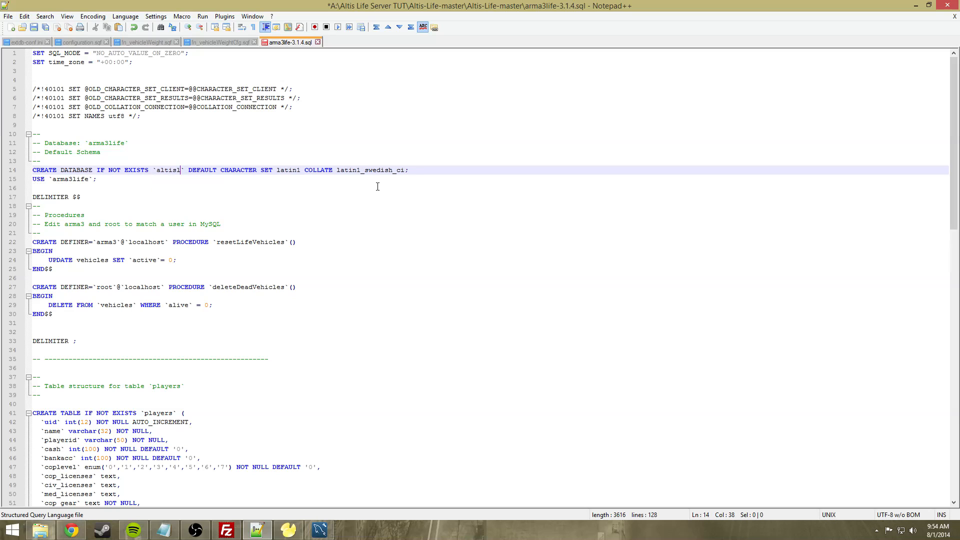
pyautogui.click(98, 179)
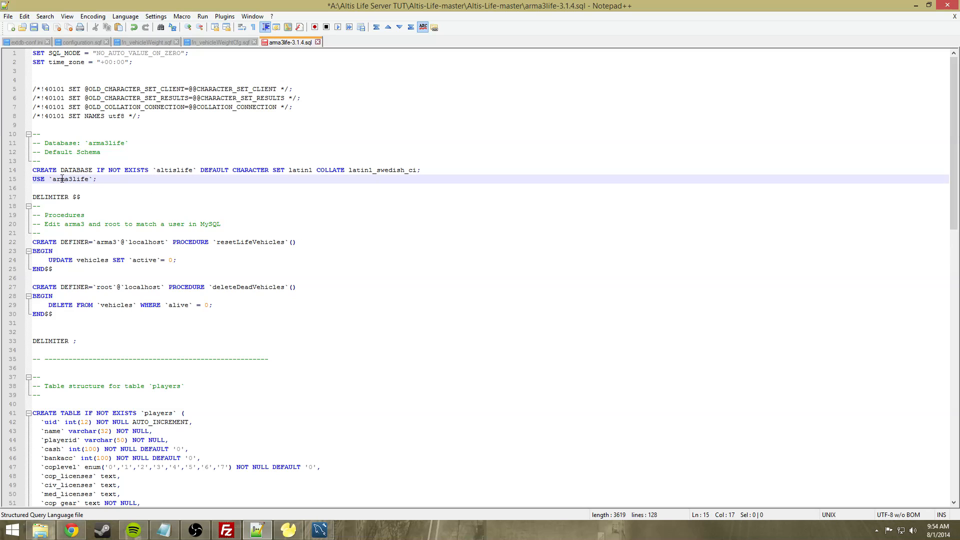
pyautogui.moveTo(55, 180); pyautogui.dragTo(86, 182)
pyautogui.write('altisl')
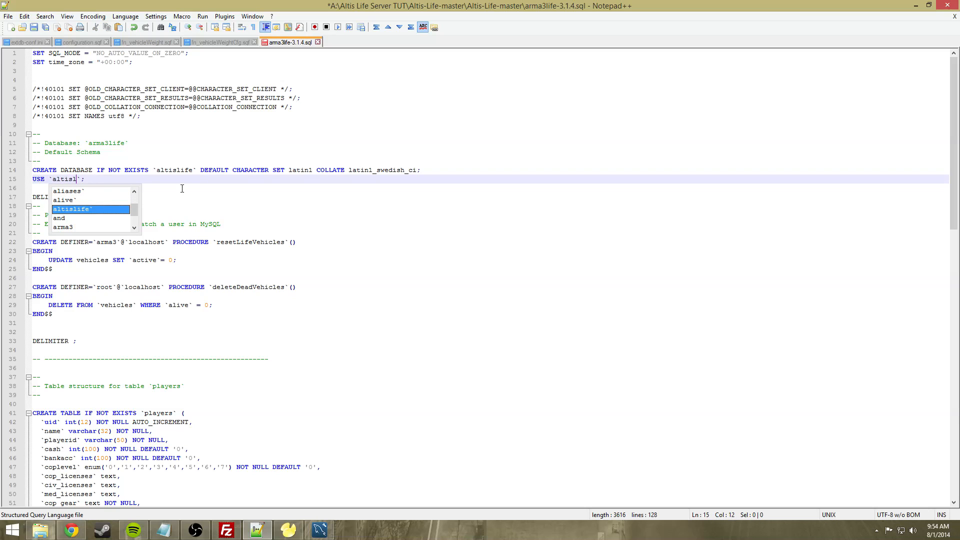
pyautogui.click(180, 189)
pyautogui.hotkey('ctrl', 's')
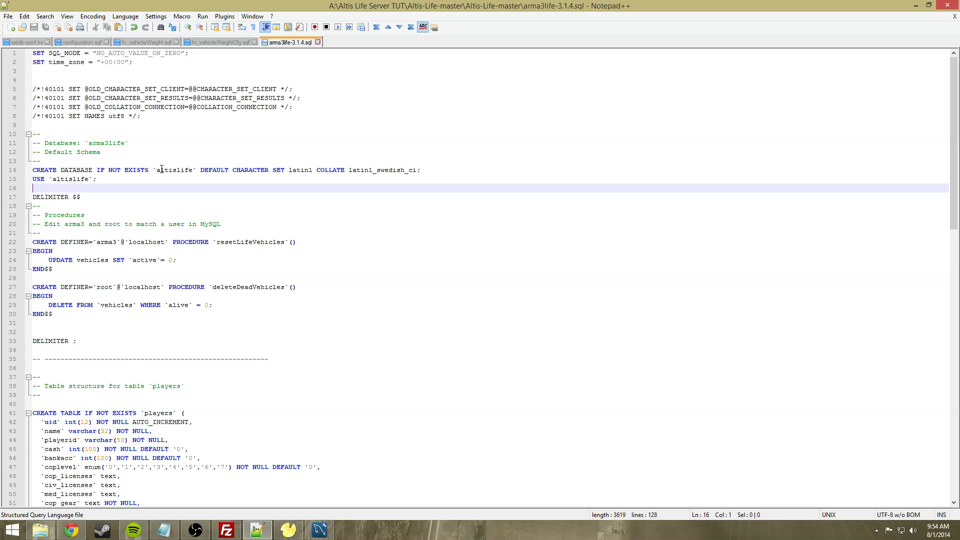
# - Change the procedure definer user from arma3 to root, then restore down Notepad++
pyautogui.click(161, 170)
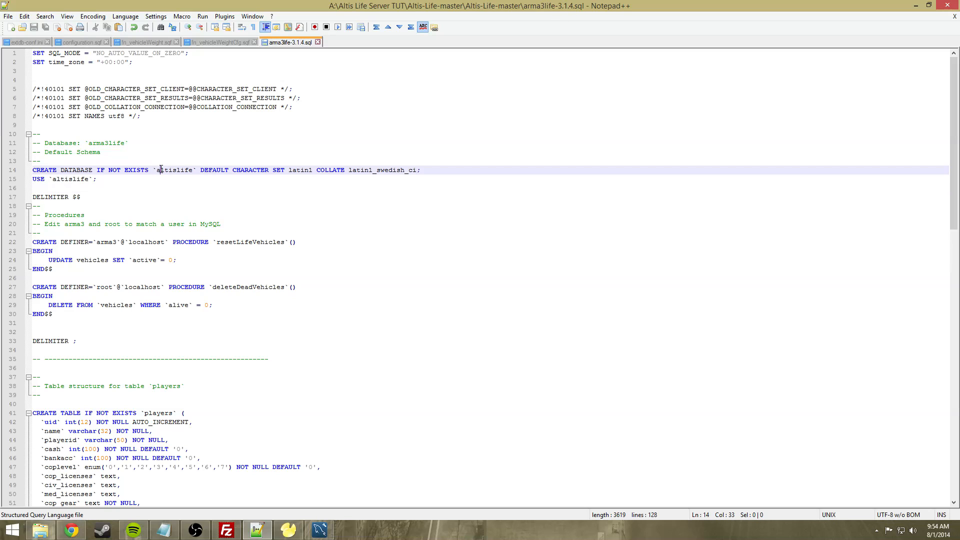
pyautogui.click(67, 181)
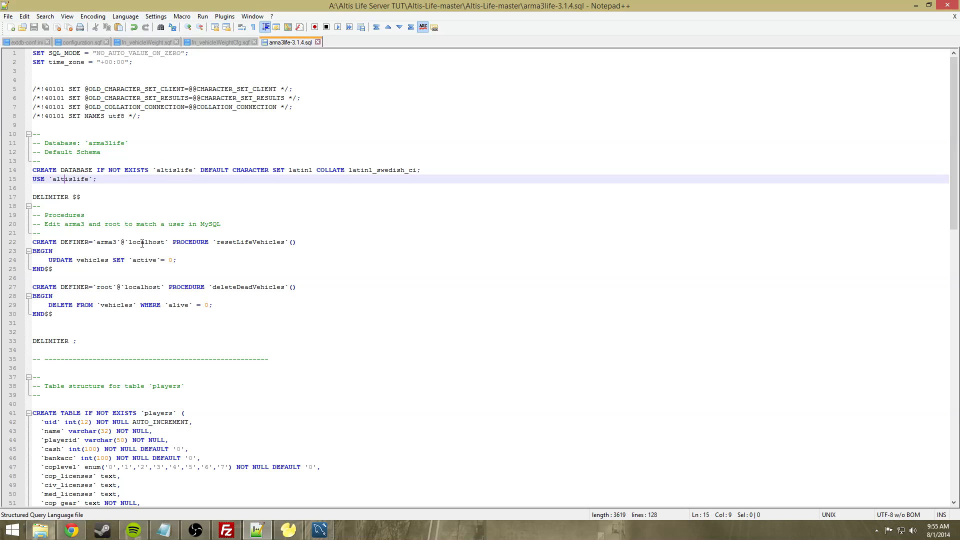
pyautogui.scroll(-2, 141, 249)
pyautogui.moveTo(96, 189); pyautogui.dragTo(111, 190)
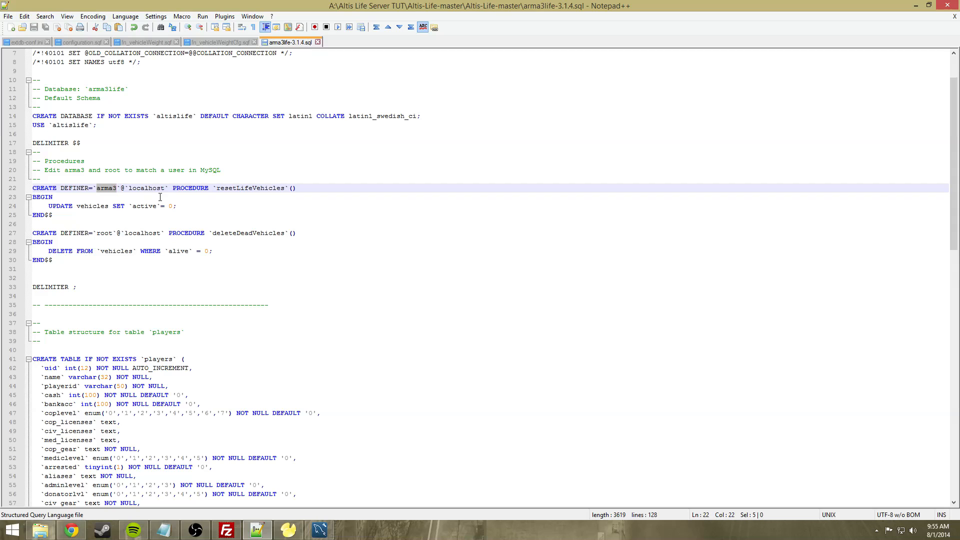
pyautogui.write('root')
pyautogui.click(133, 192)
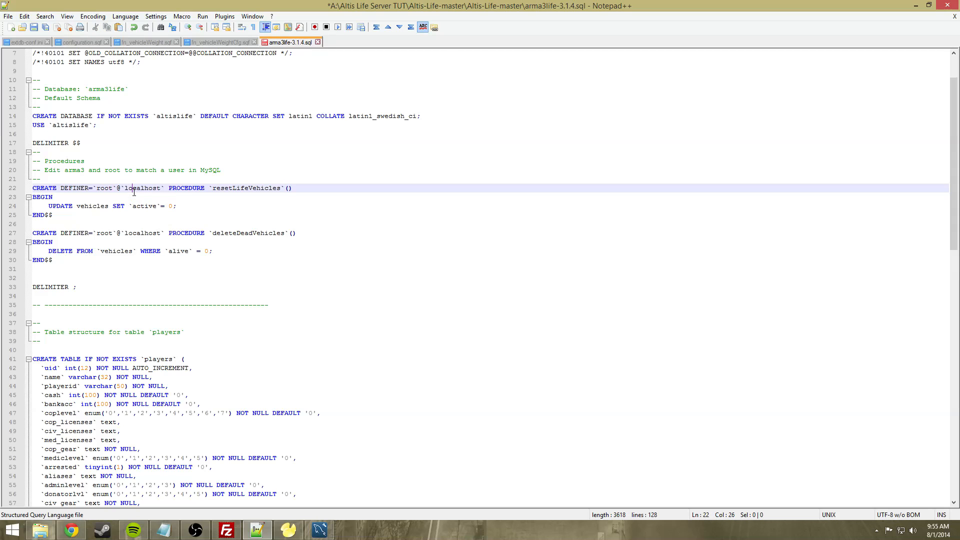
pyautogui.click(103, 190)
pyautogui.click(108, 225)
pyautogui.click(137, 233)
pyautogui.scroll(-5, 202, 229)
pyautogui.scroll(-19, 202, 229)
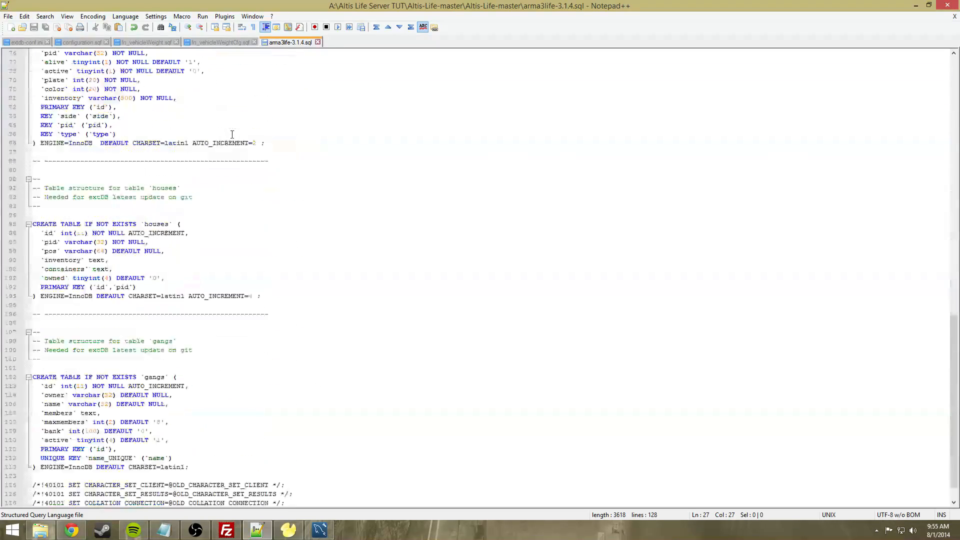
pyautogui.scroll(20, 475, 119)
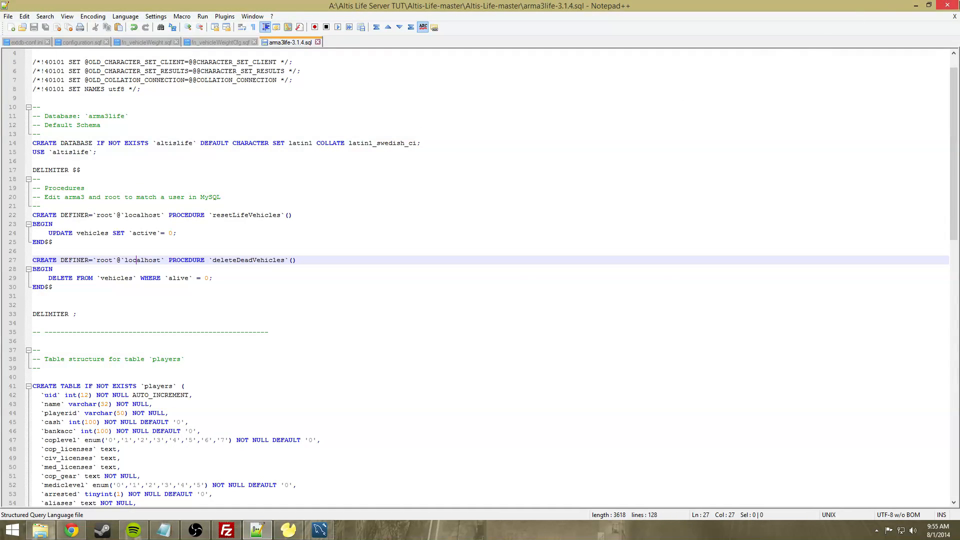
pyautogui.click(928, 5)
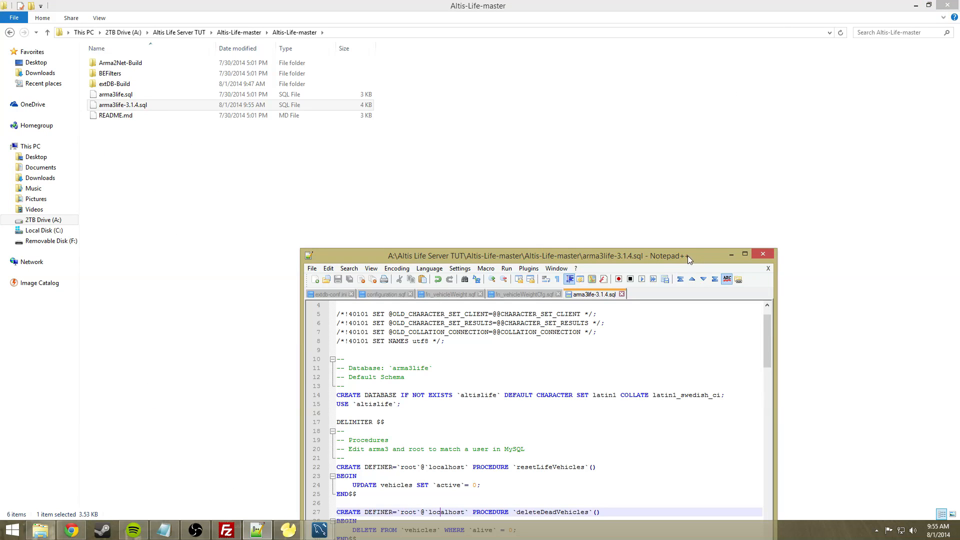
# - Bring Navicat Lite forward and open the existing arma3life database
pyautogui.click(731, 254)
pyautogui.click(288, 530)
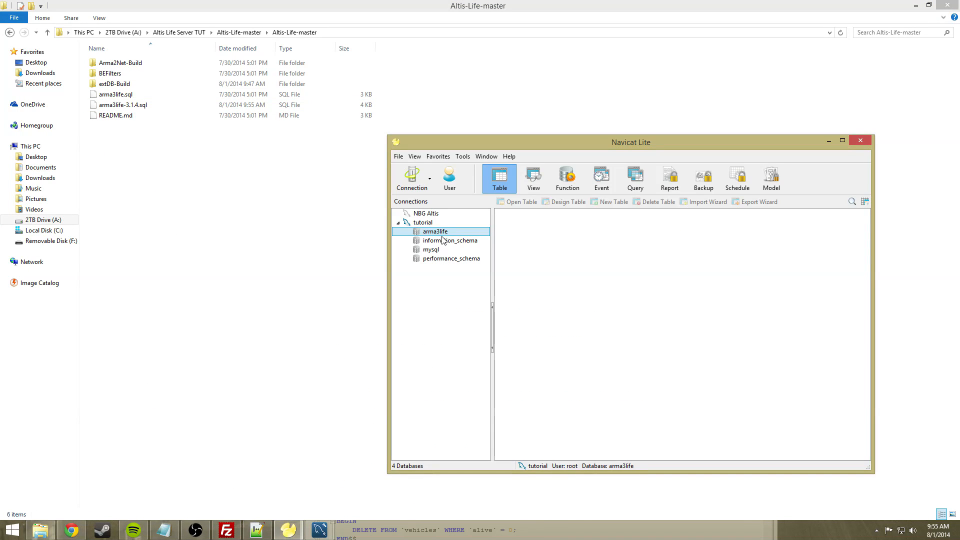
pyautogui.rightClick(434, 231)
pyautogui.click(428, 234)
pyautogui.rightClick(427, 234)
pyautogui.click(438, 237)
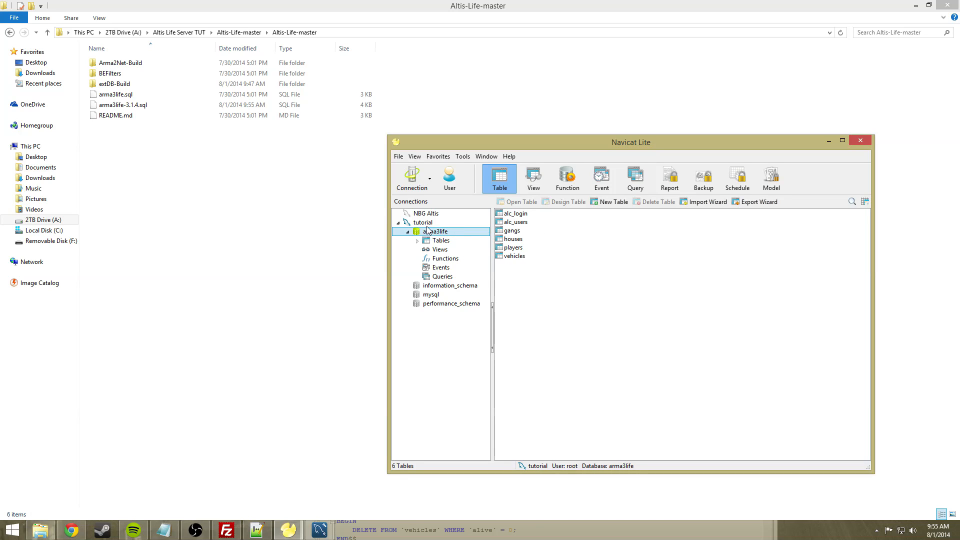
# - Execute arma3life-3.1.4.sql from Altis-Life-master on the tutorial connection, continuing on errors
pyautogui.rightClick(426, 223)
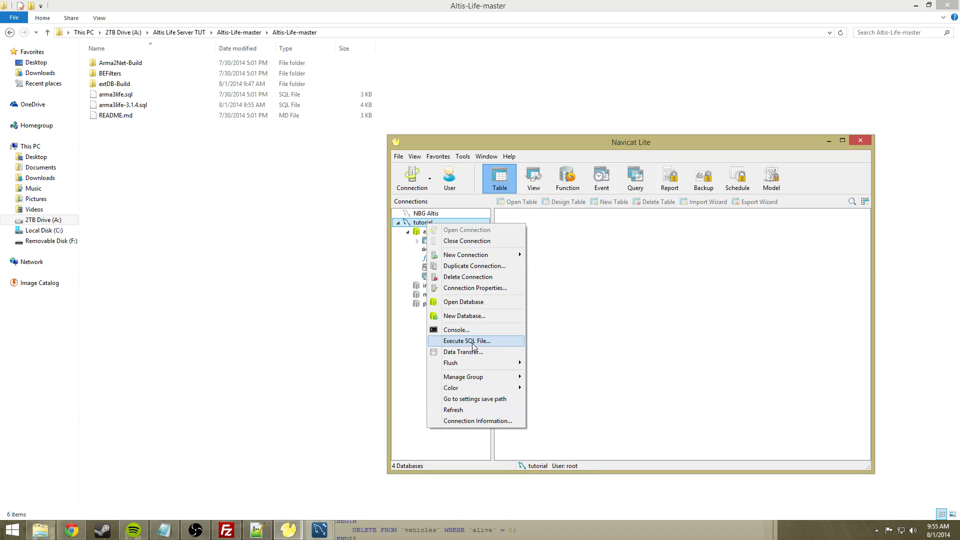
pyautogui.click(473, 343)
pyautogui.click(566, 239)
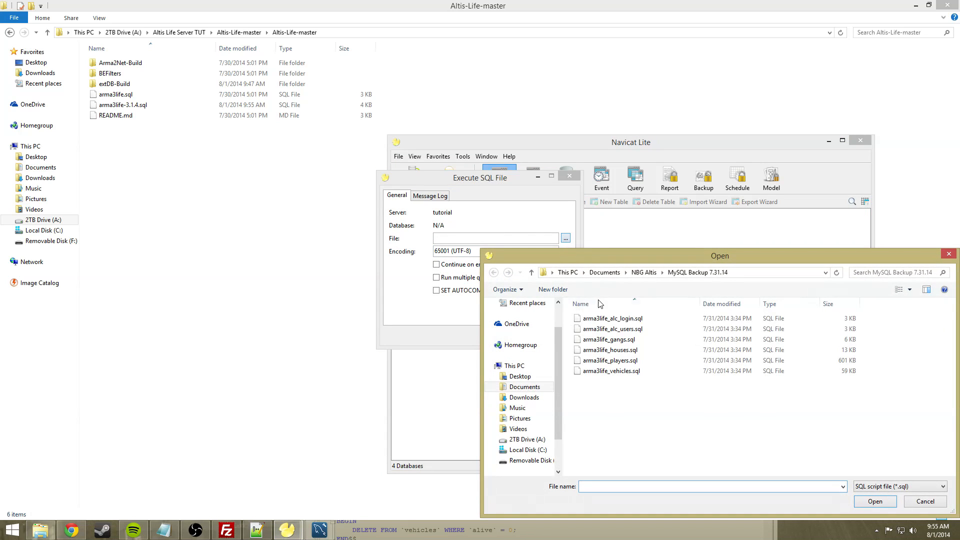
pyautogui.click(529, 439)
pyautogui.doubleClick(618, 329)
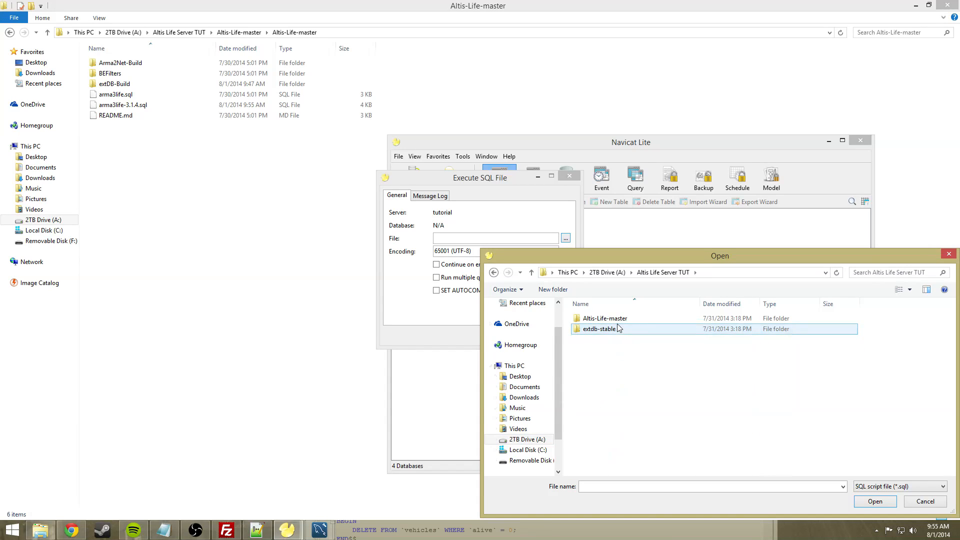
pyautogui.doubleClick(612, 319)
pyautogui.doubleClick(612, 320)
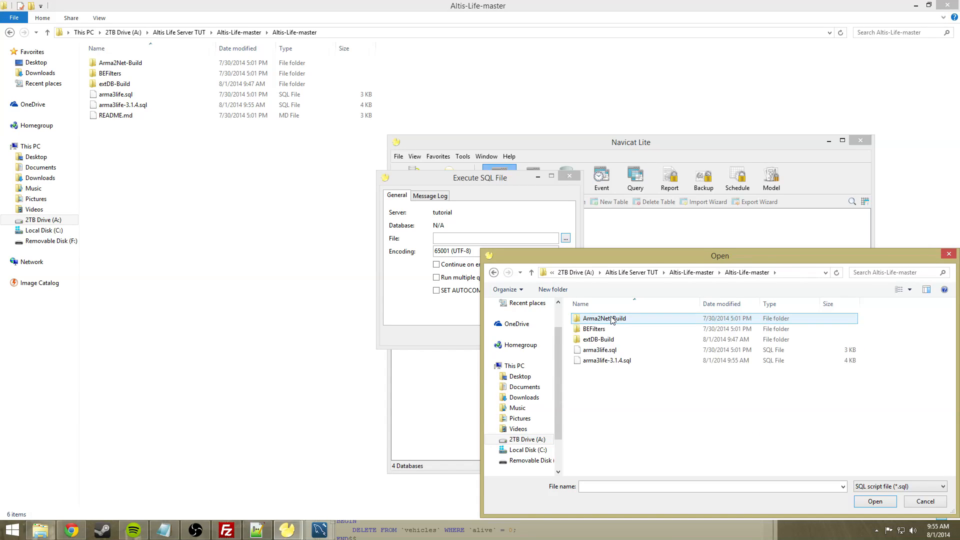
pyautogui.click(615, 361)
pyautogui.click(870, 502)
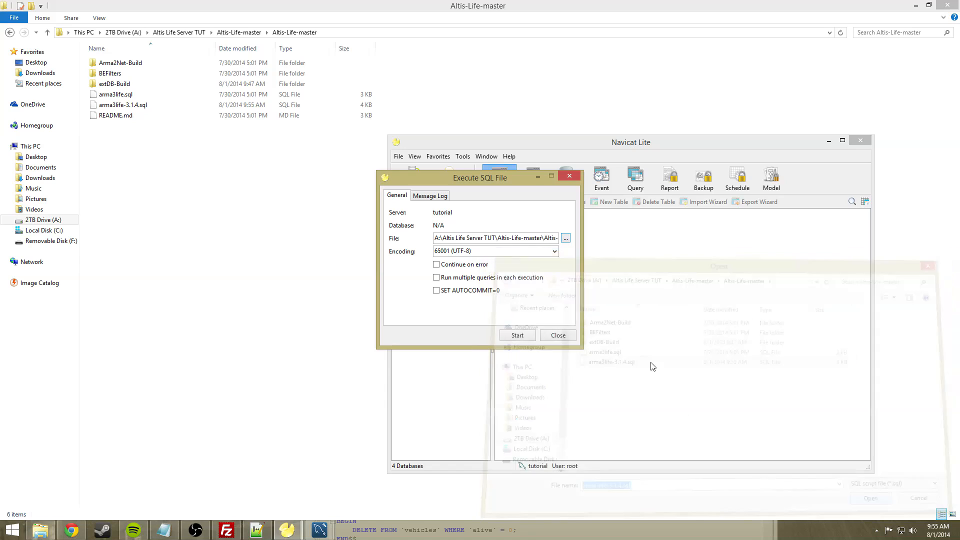
pyautogui.click(437, 264)
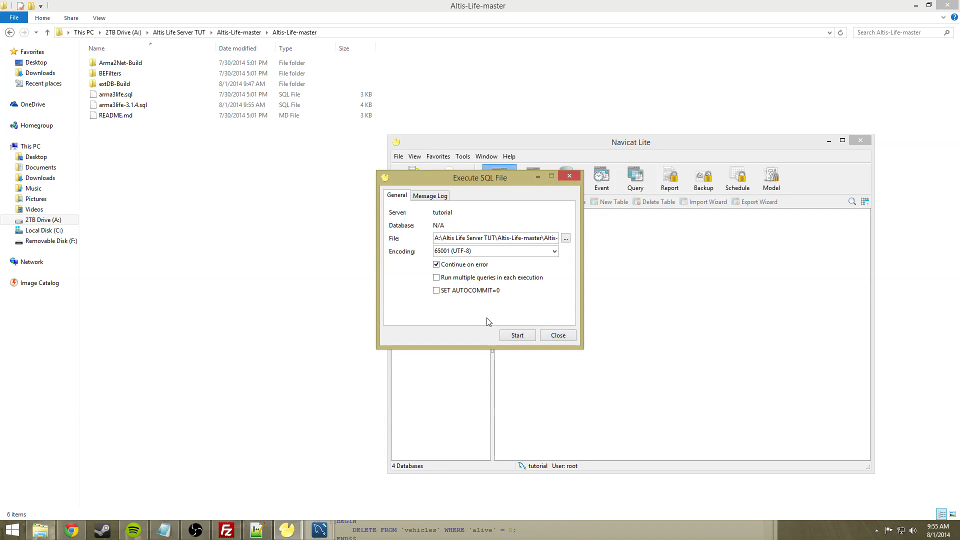
pyautogui.click(509, 337)
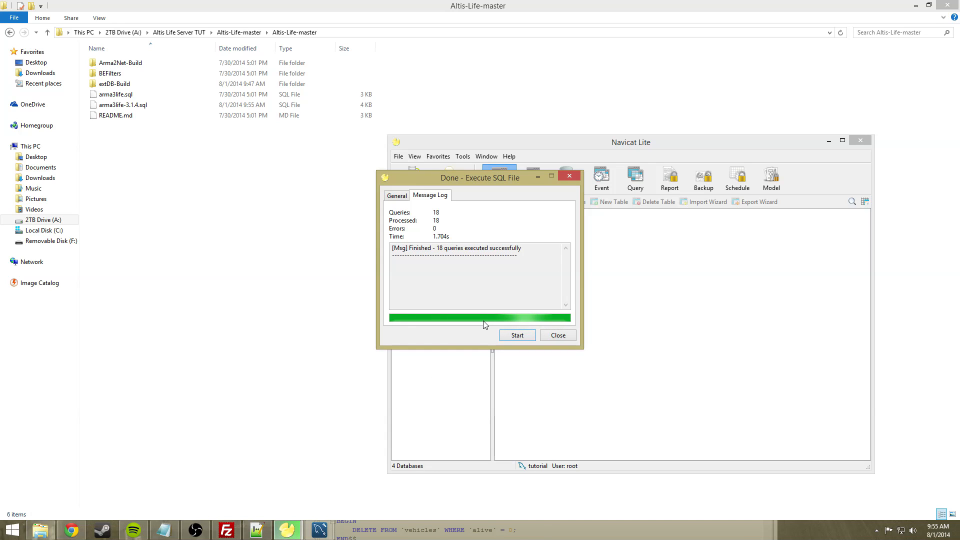
pyautogui.click(549, 336)
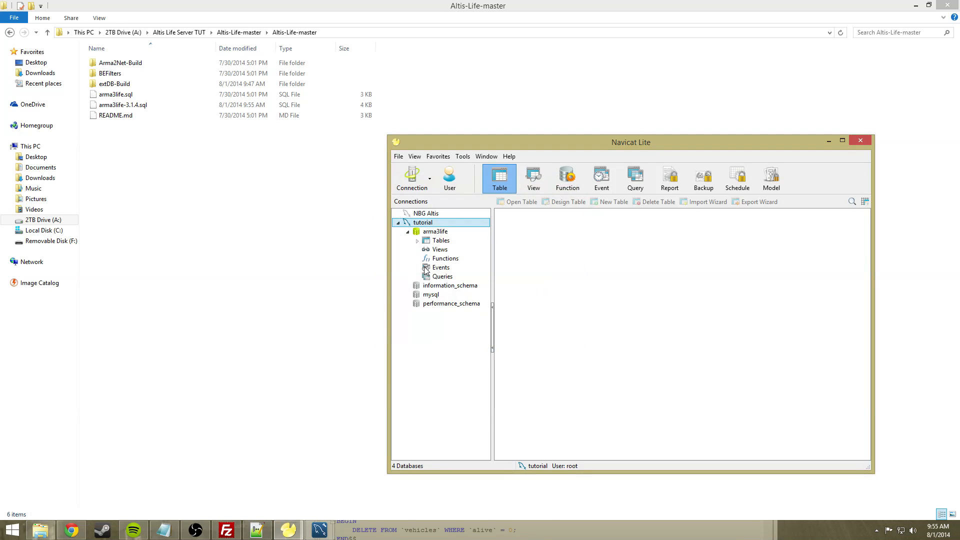
# - Refresh the tutorial connection and open the new altislife database
pyautogui.rightClick(414, 223)
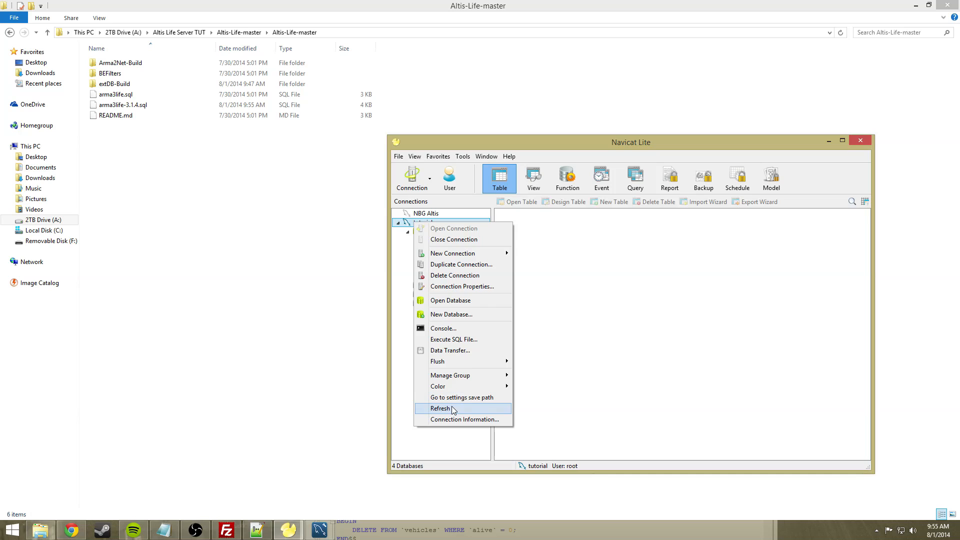
pyautogui.click(398, 375)
pyautogui.rightClick(434, 222)
pyautogui.click(452, 406)
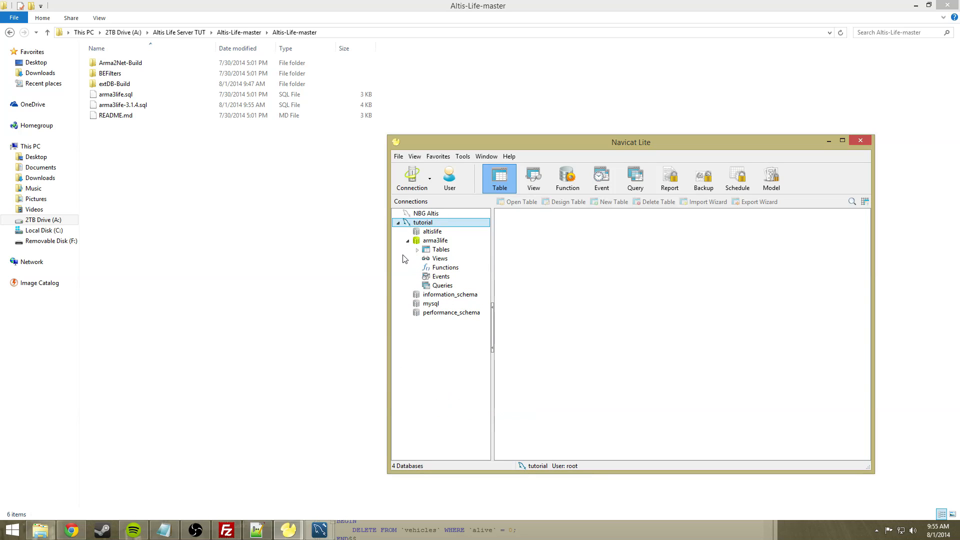
pyautogui.rightClick(429, 232)
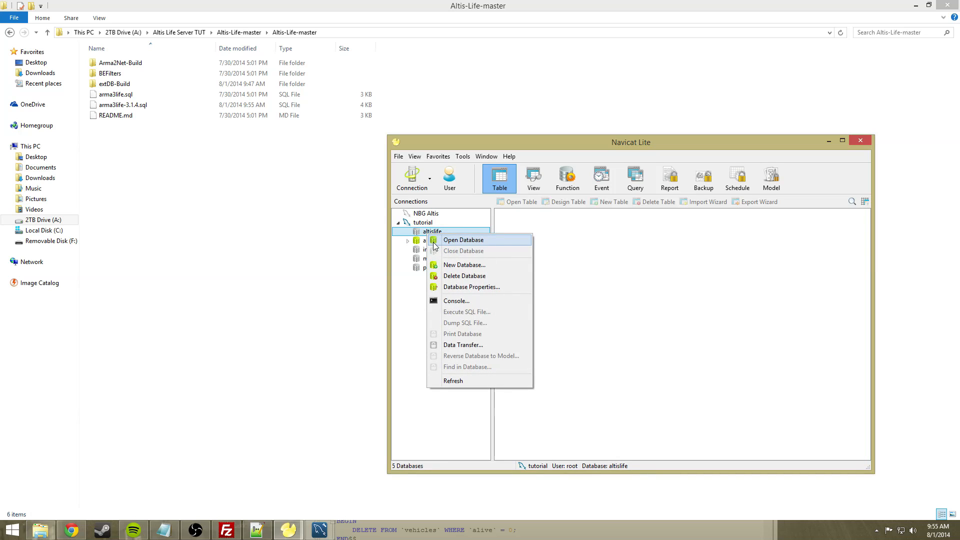
pyautogui.click(463, 240)
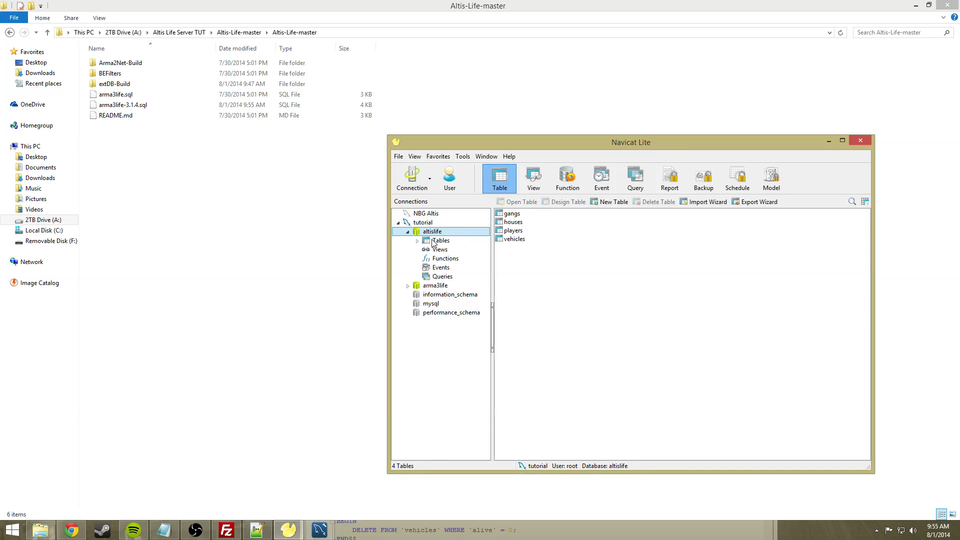
# - Inspect the altislife tables, events and functions
pyautogui.rightClick(433, 243)
pyautogui.click(562, 259)
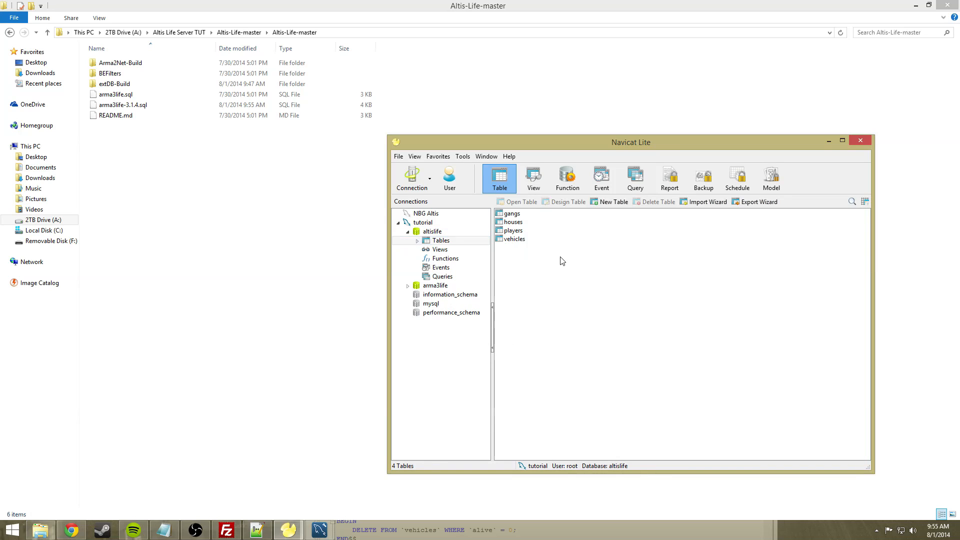
pyautogui.rightClick(441, 267)
pyautogui.click(447, 264)
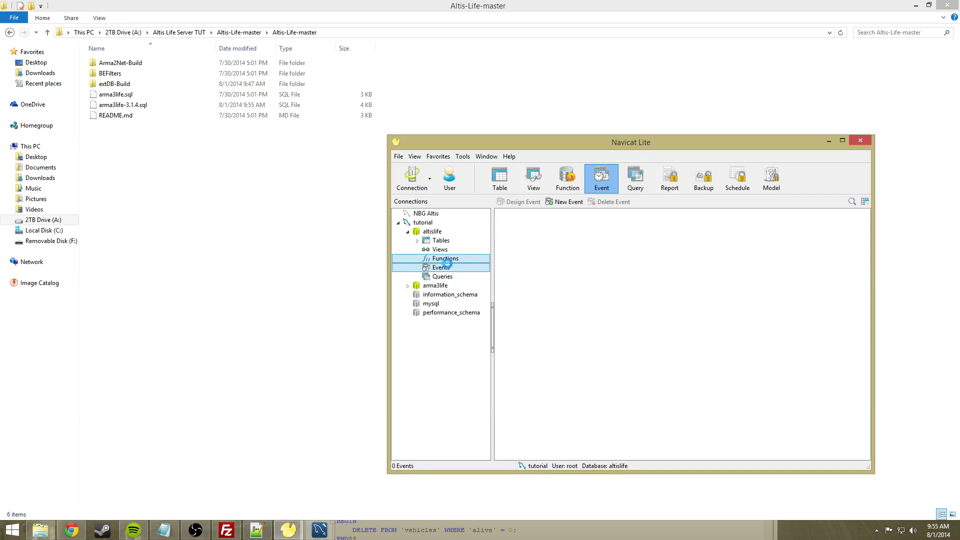
pyautogui.rightClick(447, 260)
pyautogui.click(556, 247)
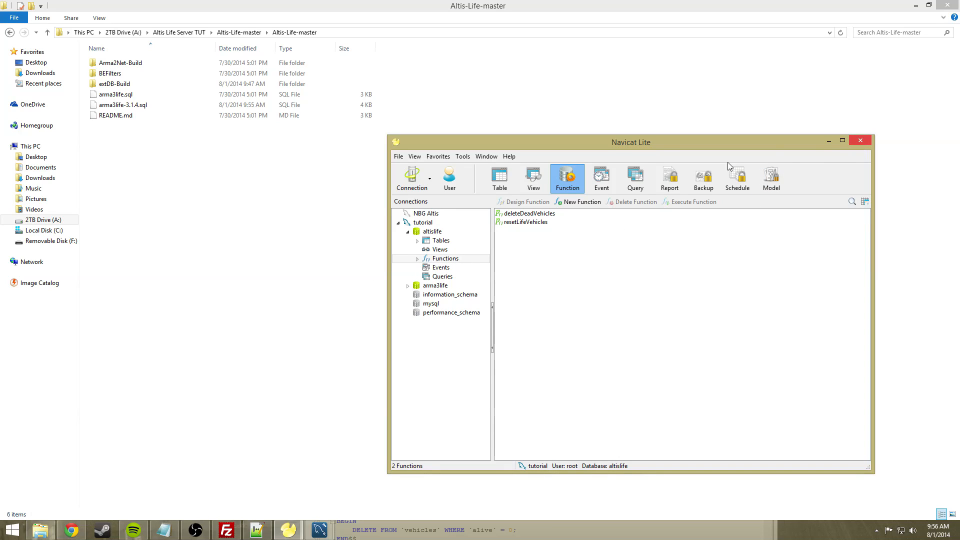
pyautogui.click(431, 231)
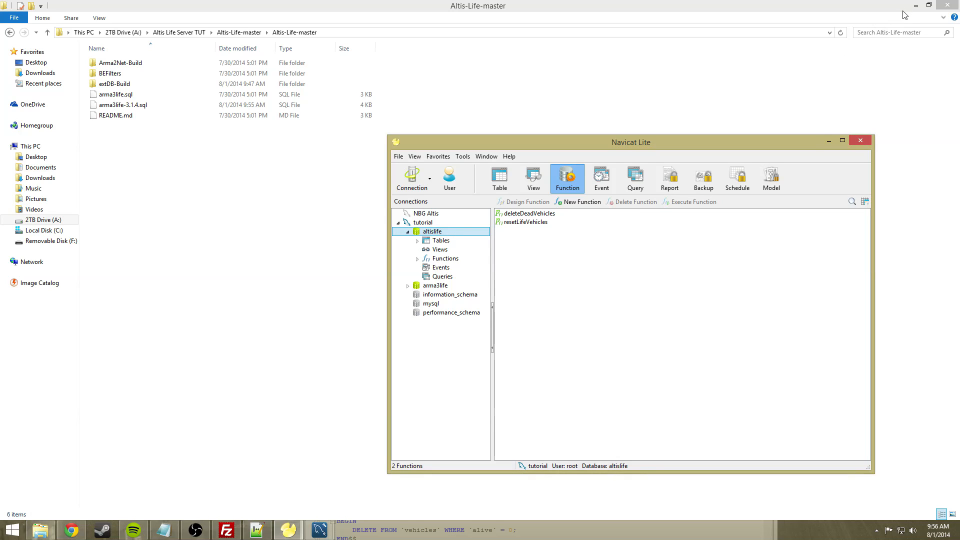
# - Open extdb-conf from extdb-stable\extdb-stable\windows_release\07 in Notepad++ and move it left
pyautogui.doubleClick(113, 83)
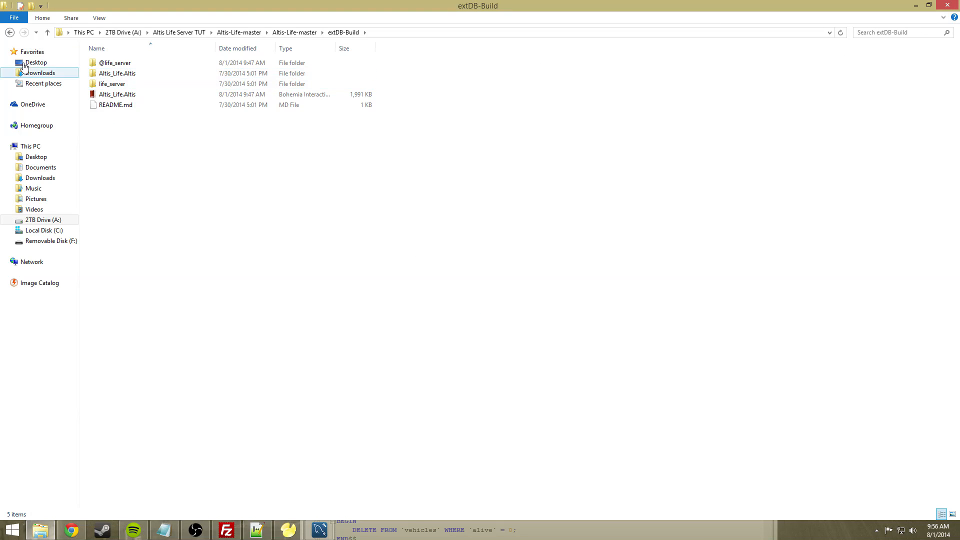
pyautogui.press('BackSpace')
pyautogui.press('BackSpace')
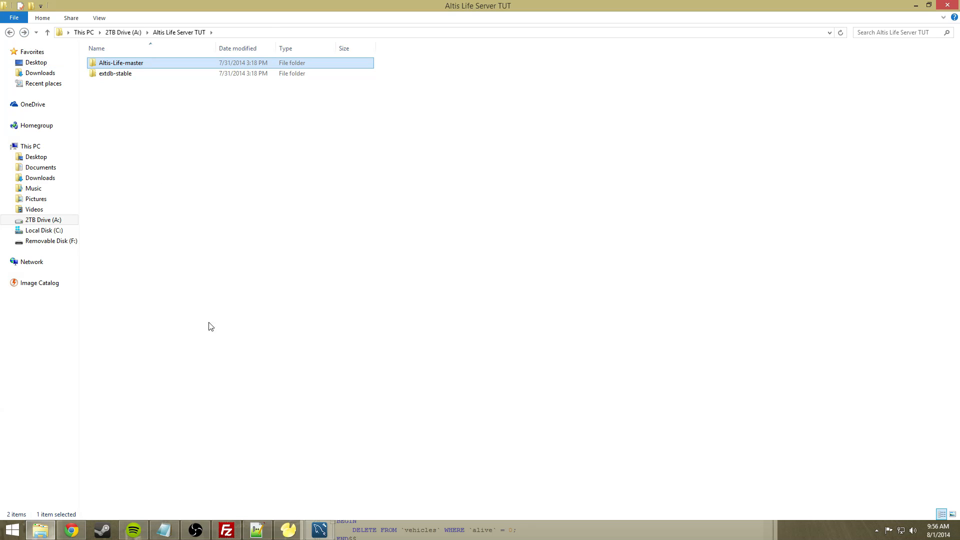
pyautogui.doubleClick(122, 74)
pyautogui.doubleClick(121, 65)
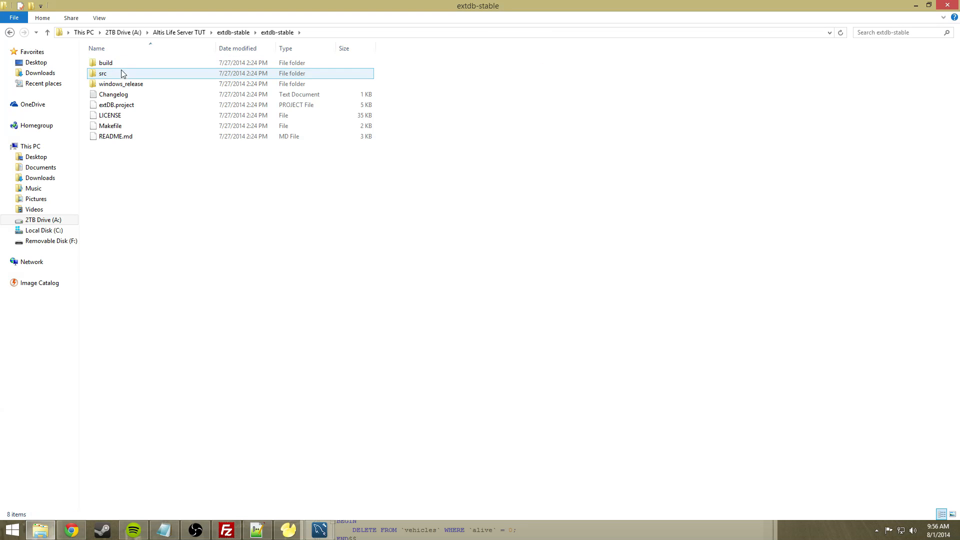
pyautogui.doubleClick(122, 83)
pyautogui.doubleClick(111, 73)
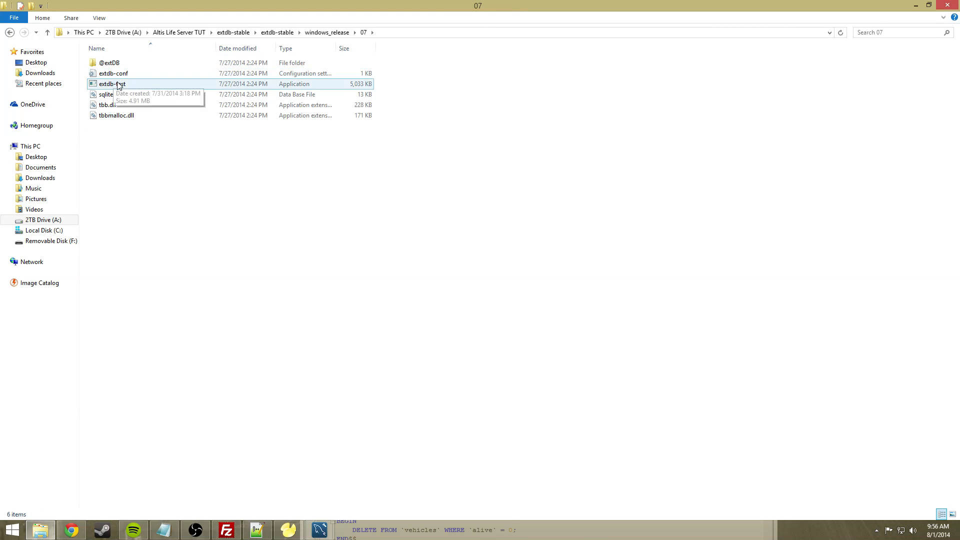
pyautogui.click(111, 73)
pyautogui.rightClick(110, 74)
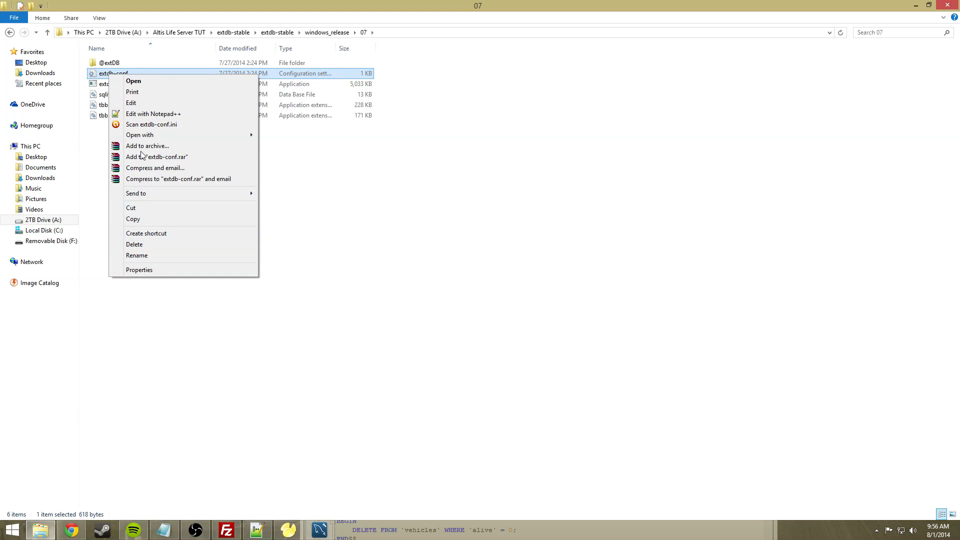
pyautogui.click(139, 114)
pyautogui.moveTo(619, 250); pyautogui.dragTo(0, 225)
# - Change the Database2 Name in extdb-conf.ini from test to altislife
pyautogui.click(289, 530)
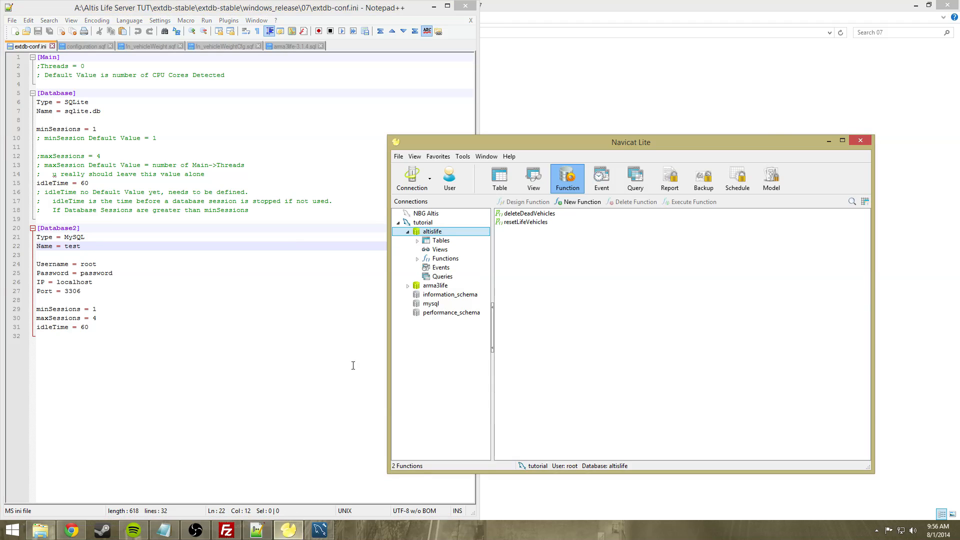
pyautogui.moveTo(624, 142); pyautogui.dragTo(707, 112)
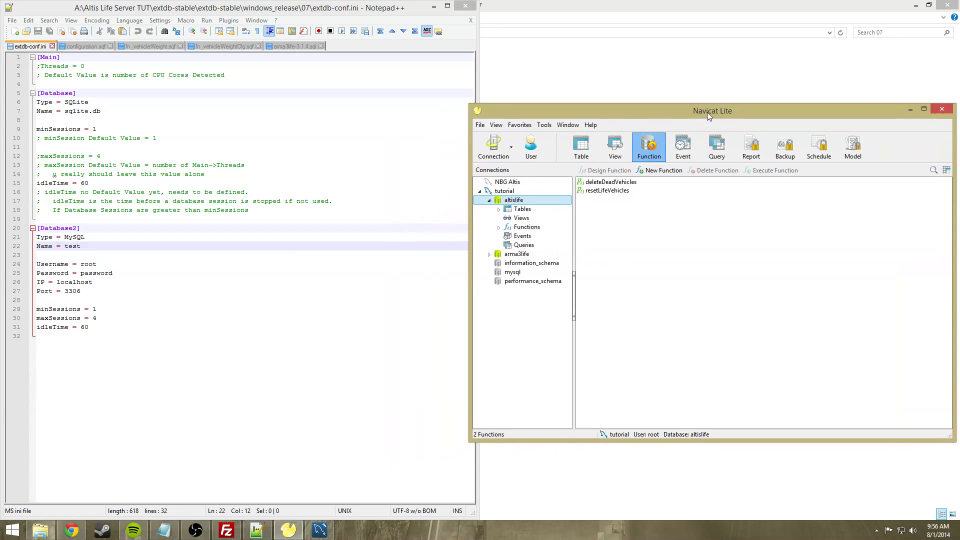
pyautogui.click(84, 244)
pyautogui.press('BackSpace')
pyautogui.press('BackSpace')
pyautogui.press('BackSpace')
pyautogui.press('BackSpace')
pyautogui.write('altislif')
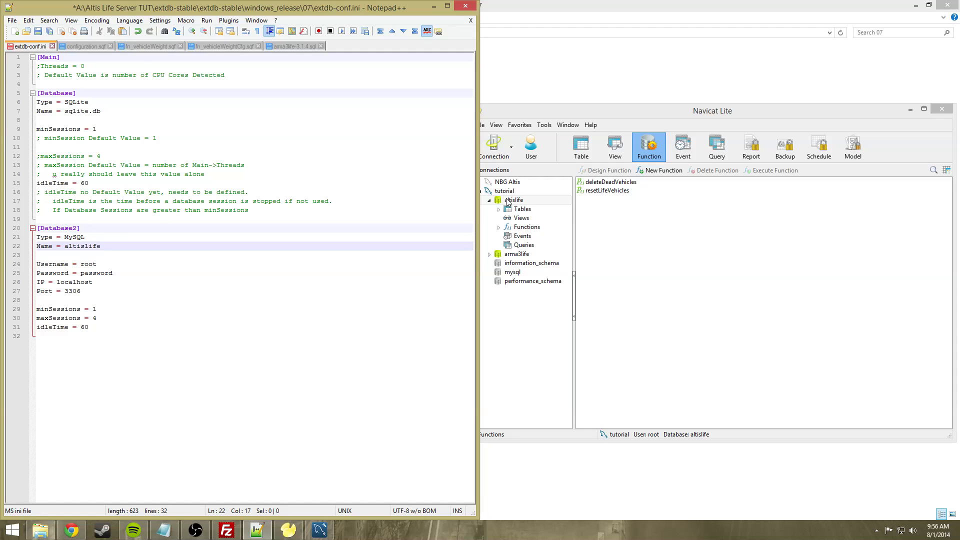
pyautogui.click(97, 264)
# - Start a new database user for the tutorial connection from the Users list
pyautogui.click(119, 272)
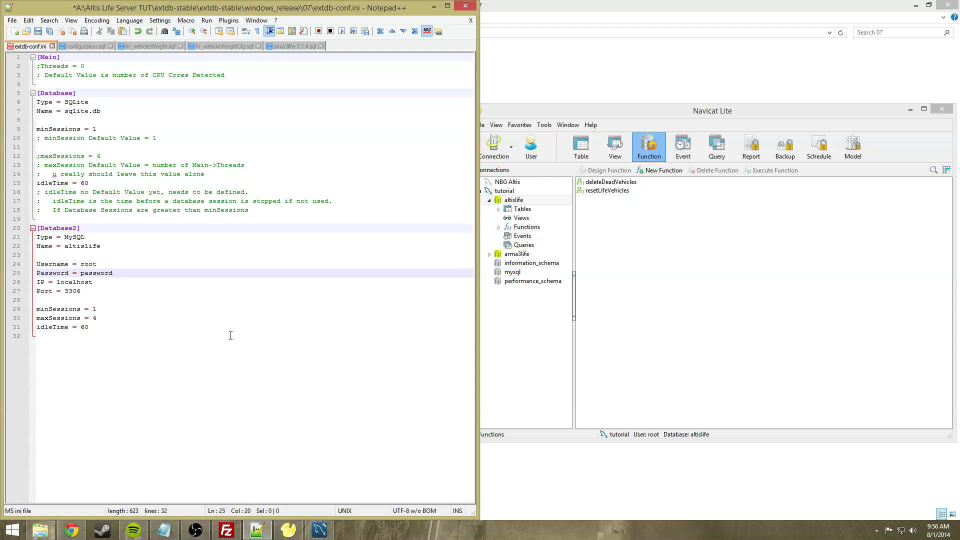
pyautogui.click(531, 146)
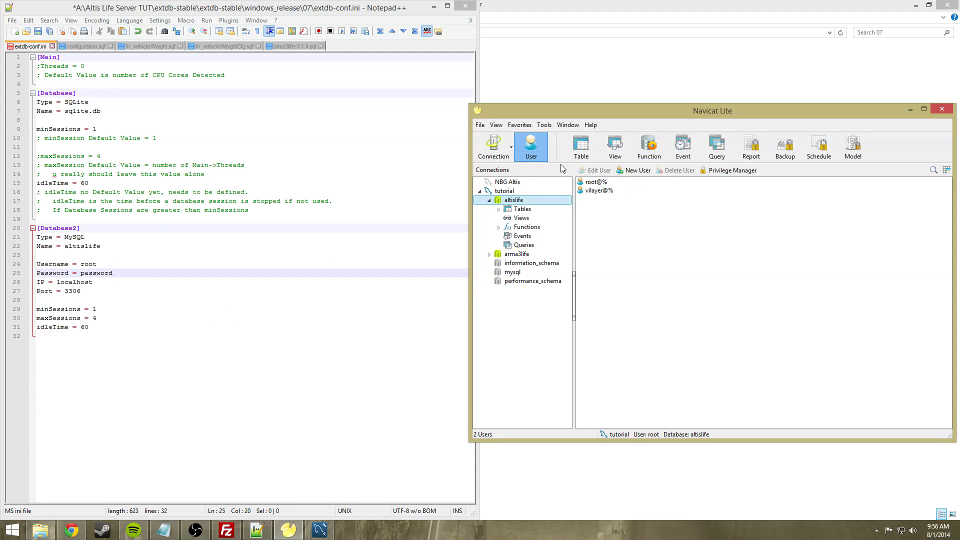
pyautogui.click(633, 171)
pyautogui.moveTo(128, 25); pyautogui.dragTo(620, 151)
pyautogui.click(585, 218)
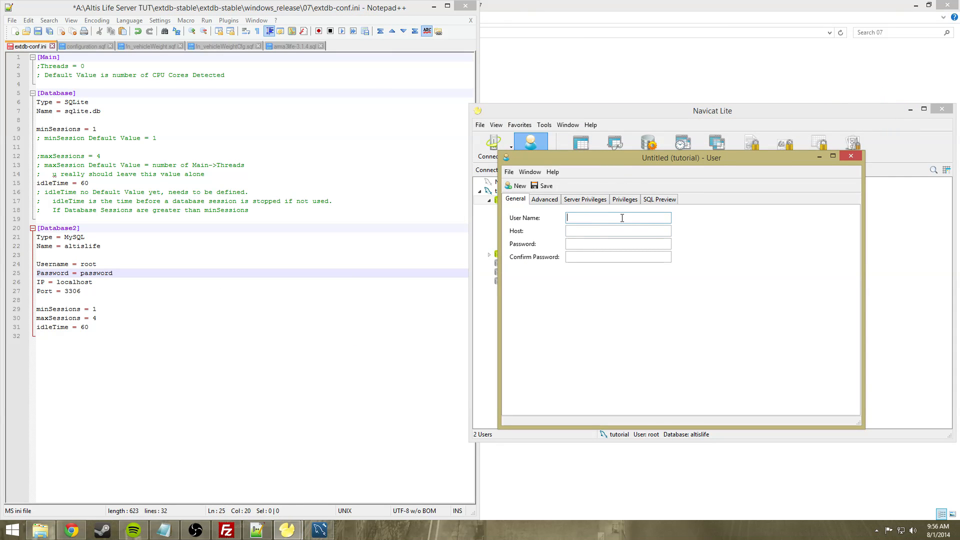
pyautogui.click(545, 201)
pyautogui.click(512, 202)
# - Name the user test, enter and confirm its password, and view Server Privileges
pyautogui.click(572, 218)
pyautogui.write('test')
pyautogui.click(591, 244)
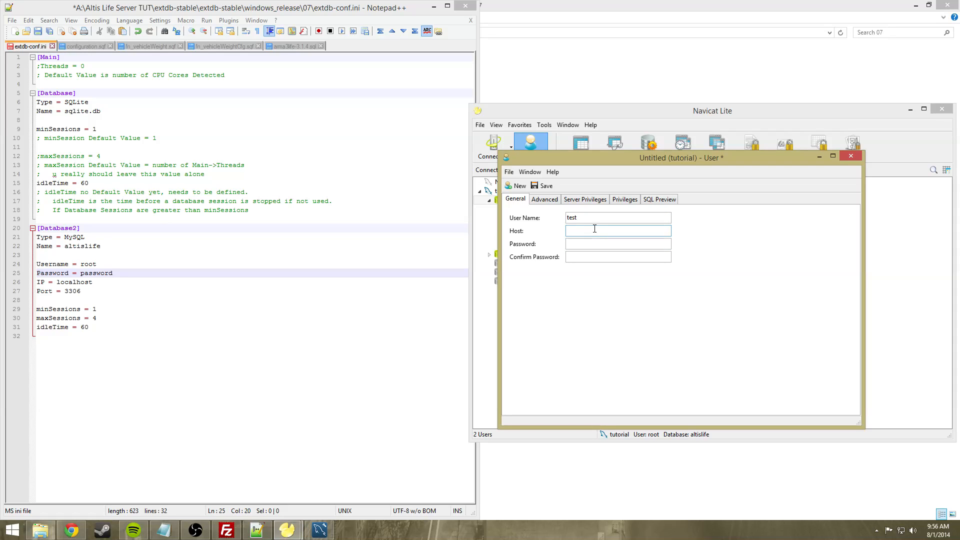
pyautogui.click(575, 243)
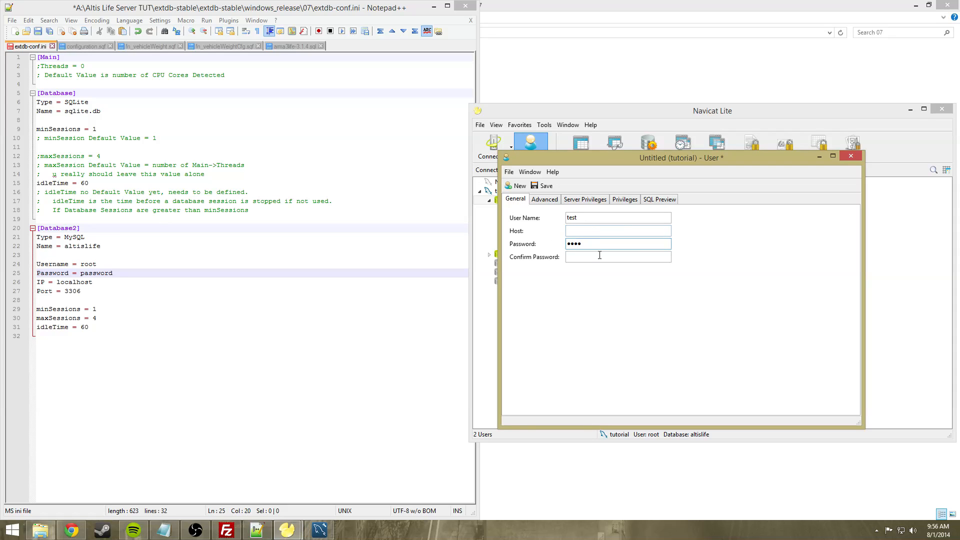
pyautogui.click(604, 259)
pyautogui.click(585, 199)
pyautogui.click(650, 242)
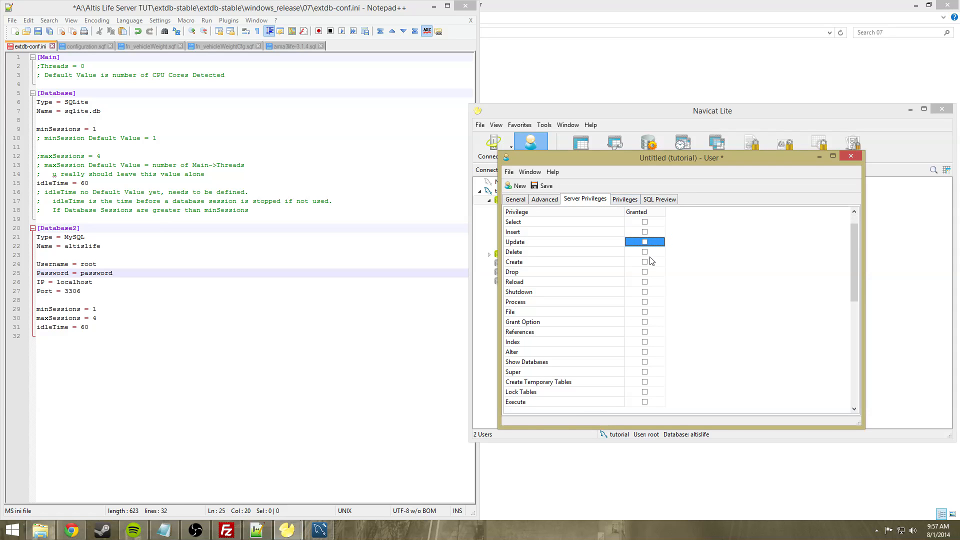
# - Open altisliferpg.com in a new Chrome tab and read the Server Docs tutorials thread
pyautogui.click(71, 530)
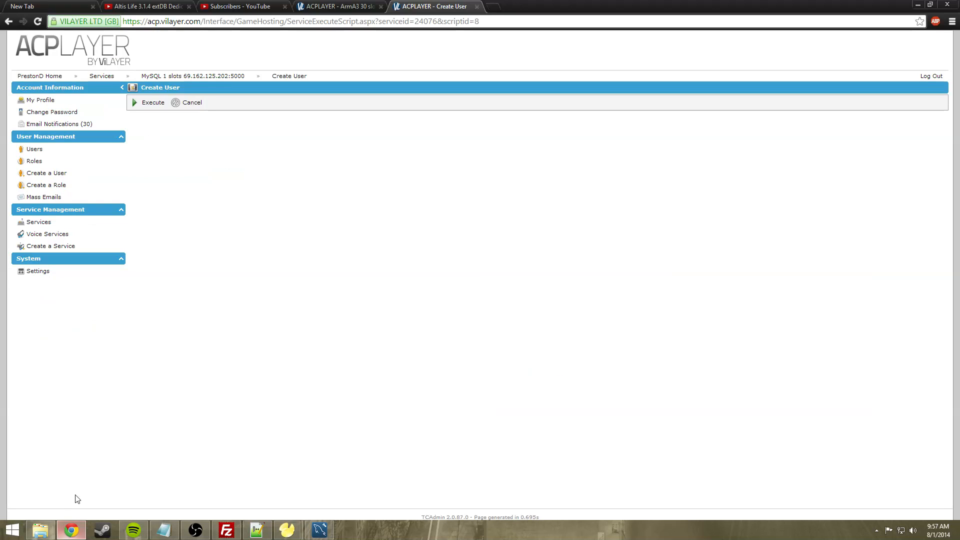
pyautogui.click(493, 6)
pyautogui.write('altisliferpg.com')
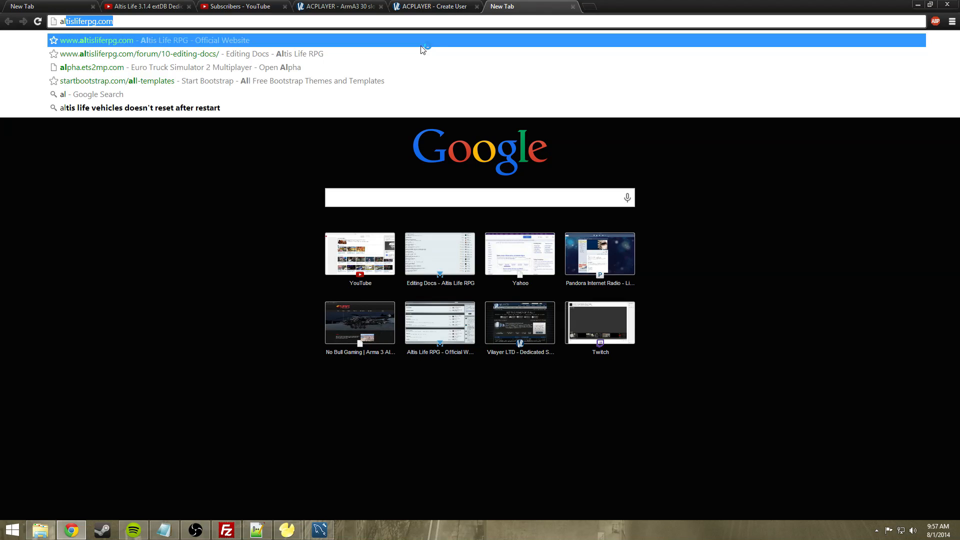
pyautogui.press('Return')
pyautogui.moveTo(784, 3); pyautogui.dragTo(1, 160)
pyautogui.scroll(-1, 209, 284)
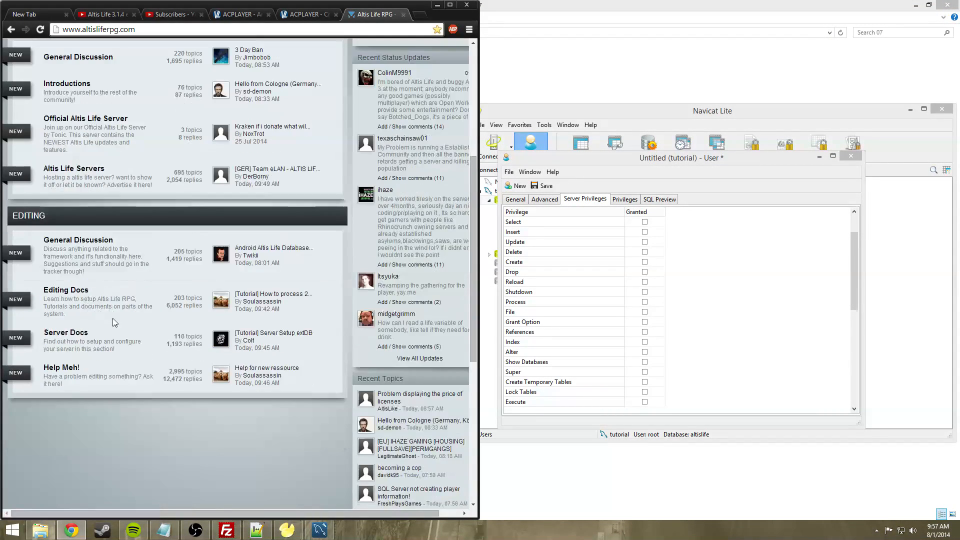
pyautogui.click(65, 333)
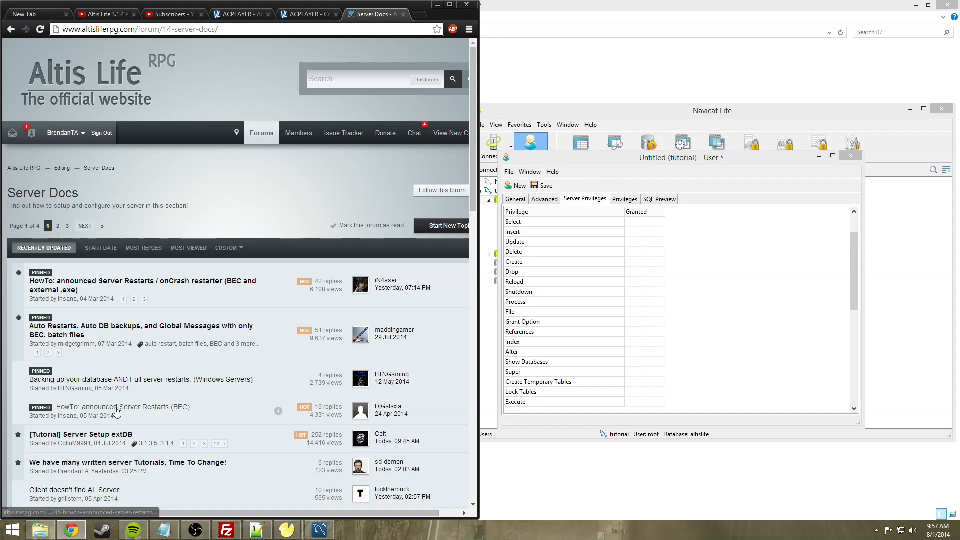
pyautogui.click(80, 463)
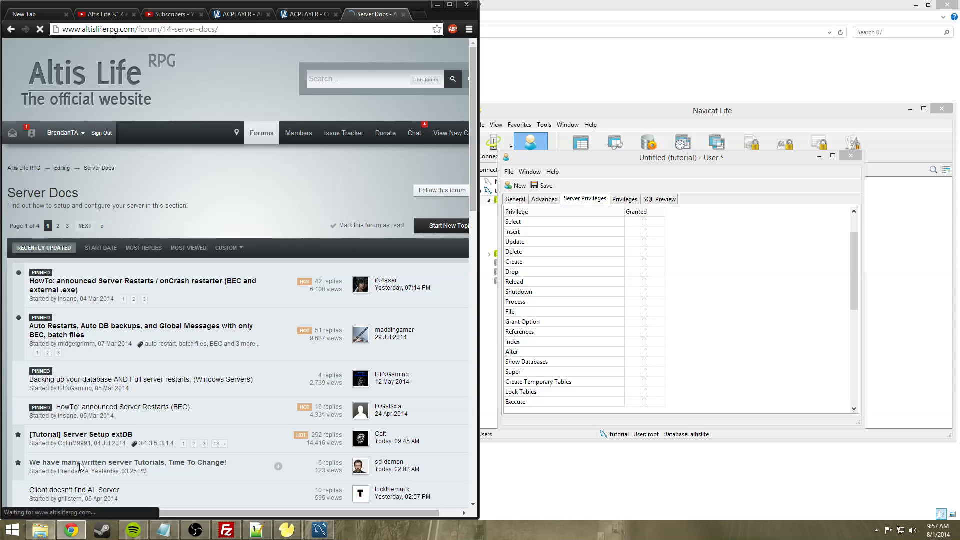
pyautogui.scroll(-7, 135, 415)
pyautogui.scroll(-3, 155, 378)
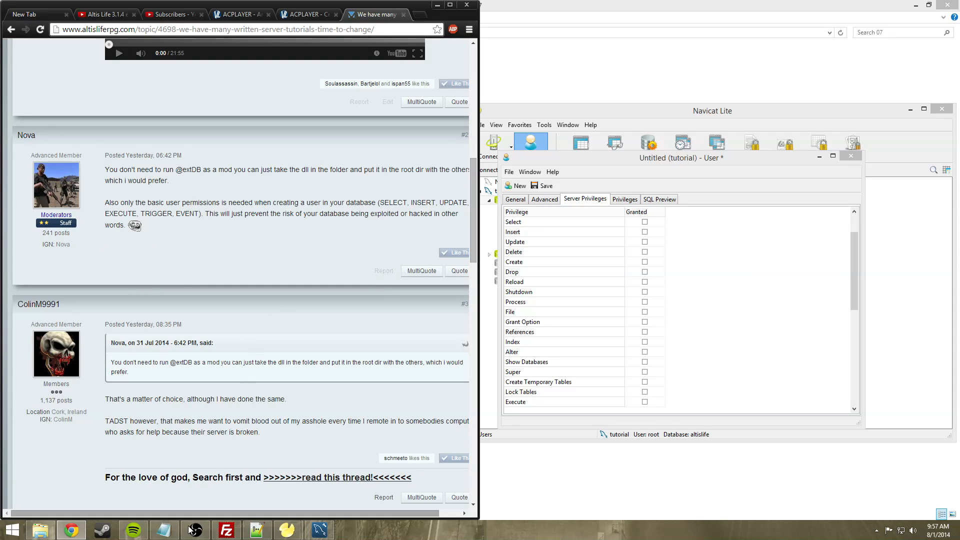
pyautogui.moveTo(200, 513); pyautogui.dragTo(221, 513)
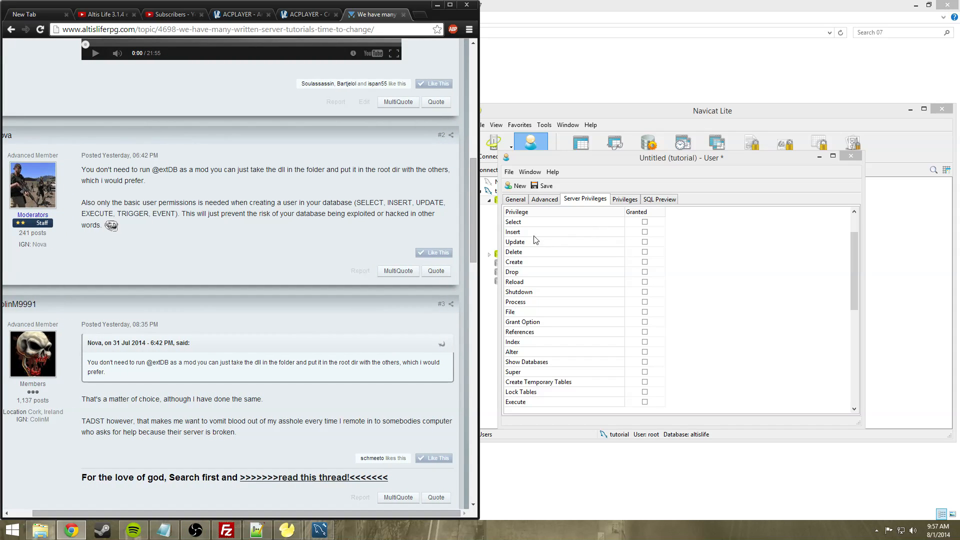
# - Grant the test user Select, Insert, Update, Delete and Event server privileges
pyautogui.click(645, 222)
pyautogui.click(644, 231)
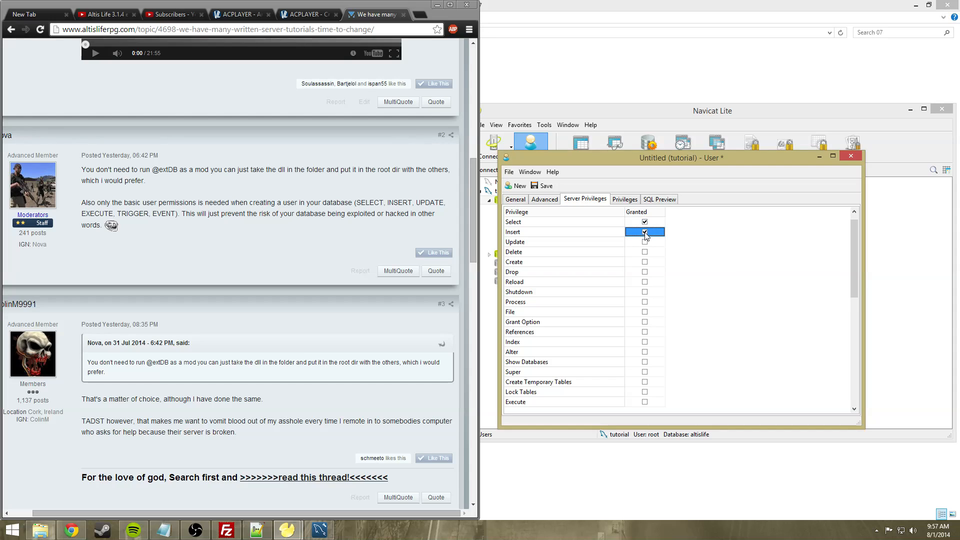
pyautogui.click(645, 242)
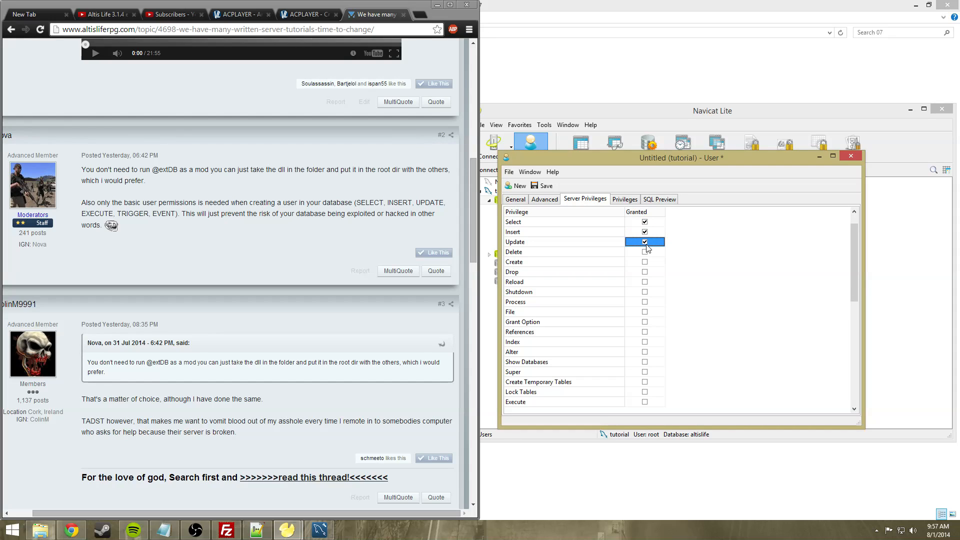
pyautogui.click(645, 252)
pyautogui.press('Down')
pyautogui.press('Down')
pyautogui.press('Down')
pyautogui.press('Down')
pyautogui.press('Down')
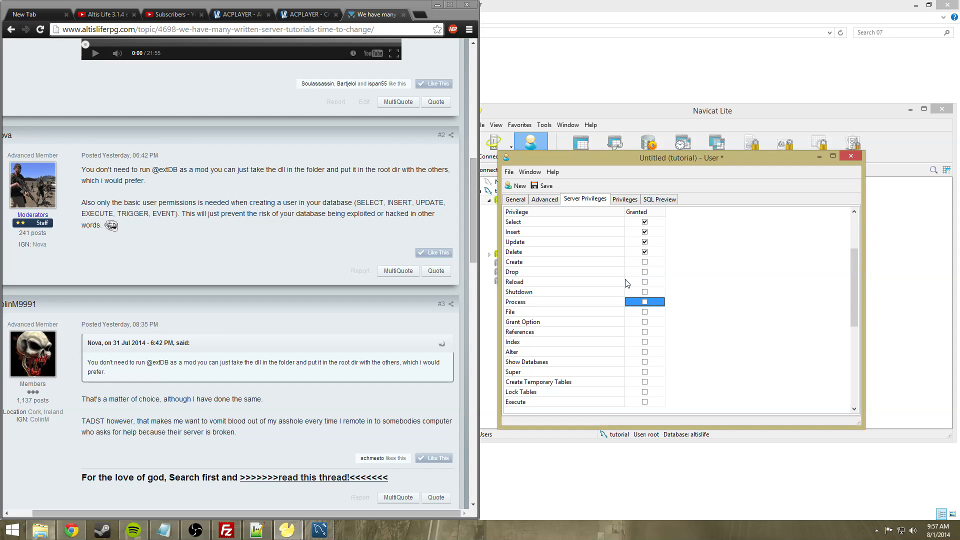
pyautogui.press('Down')
pyautogui.press('Down')
pyautogui.press('Down')
pyautogui.press('Down')
pyautogui.press('Down')
pyautogui.press('Down')
pyautogui.press('Down')
pyautogui.press('Down')
pyautogui.press('Down')
pyautogui.press('Down')
pyautogui.press('Down')
pyautogui.press('Down')
pyautogui.press('Down')
pyautogui.press('Down')
pyautogui.press('Down')
pyautogui.press('Down')
pyautogui.press('Down')
pyautogui.press('Down')
pyautogui.press('Down')
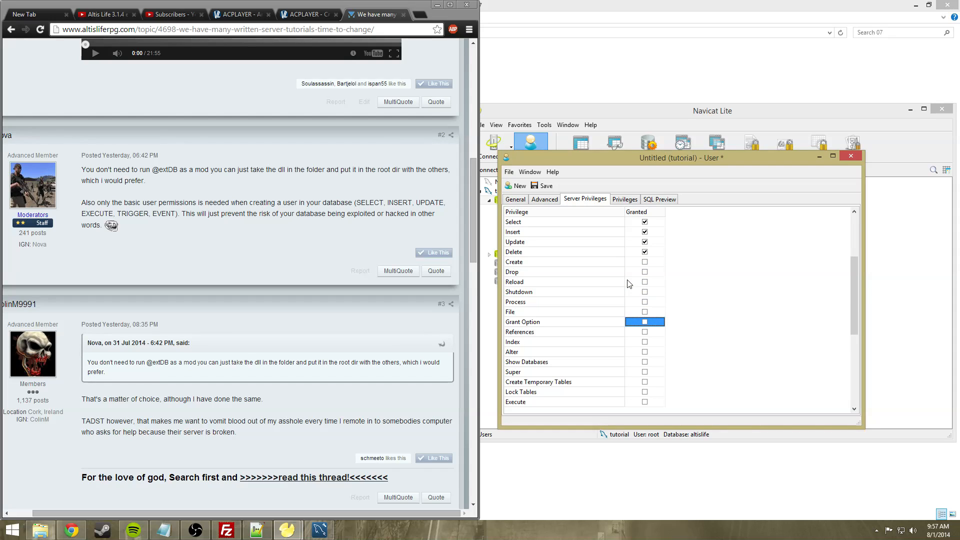
pyautogui.click(646, 392)
pyautogui.scroll(6, 590, 378)
pyautogui.scroll(2, 590, 377)
pyautogui.scroll(-3, 590, 376)
pyautogui.scroll(20, 591, 376)
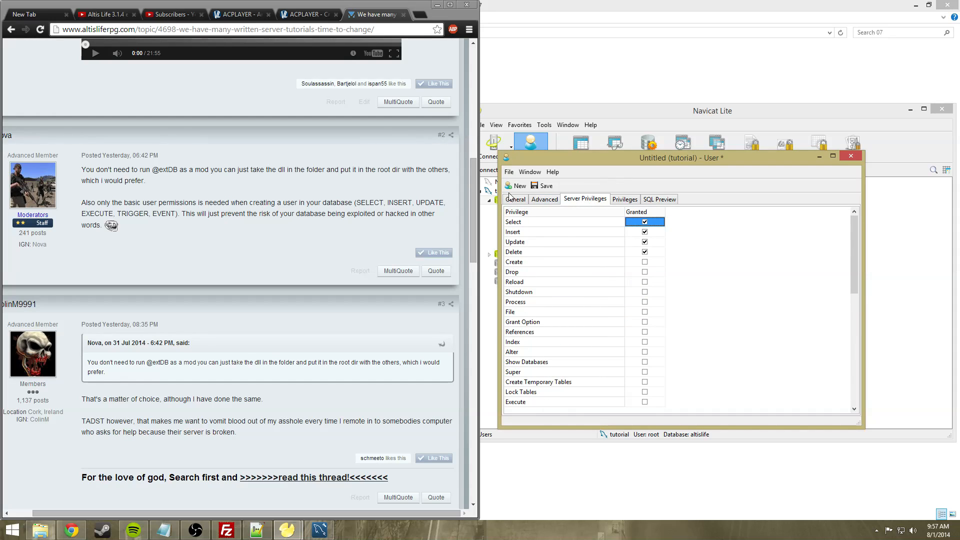
# - Preview the user's SQL, save the test user and close the User window
pyautogui.click(625, 199)
pyautogui.click(657, 199)
pyautogui.click(545, 186)
pyautogui.click(850, 156)
pyautogui.click(437, 5)
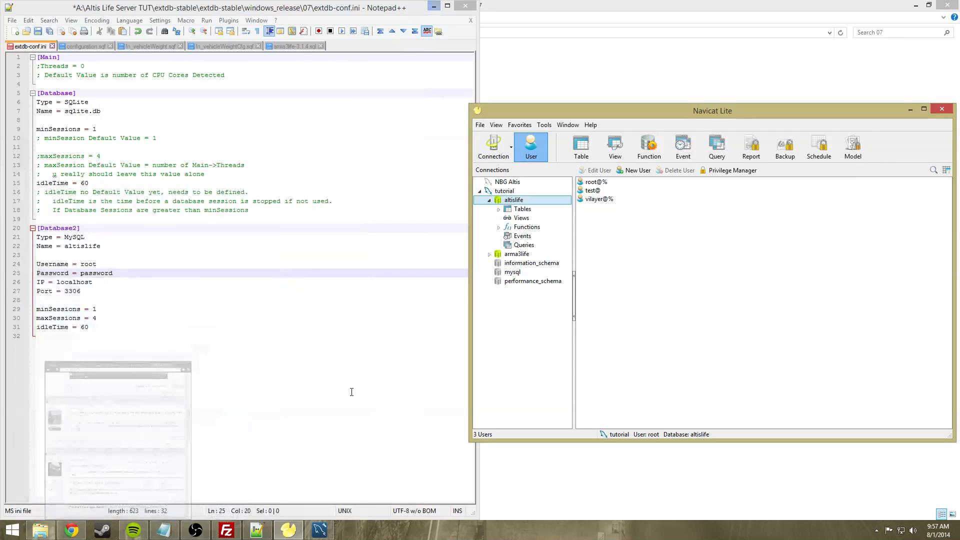
# - Set the Database2 Username to test and enter the new password
pyautogui.click(107, 264)
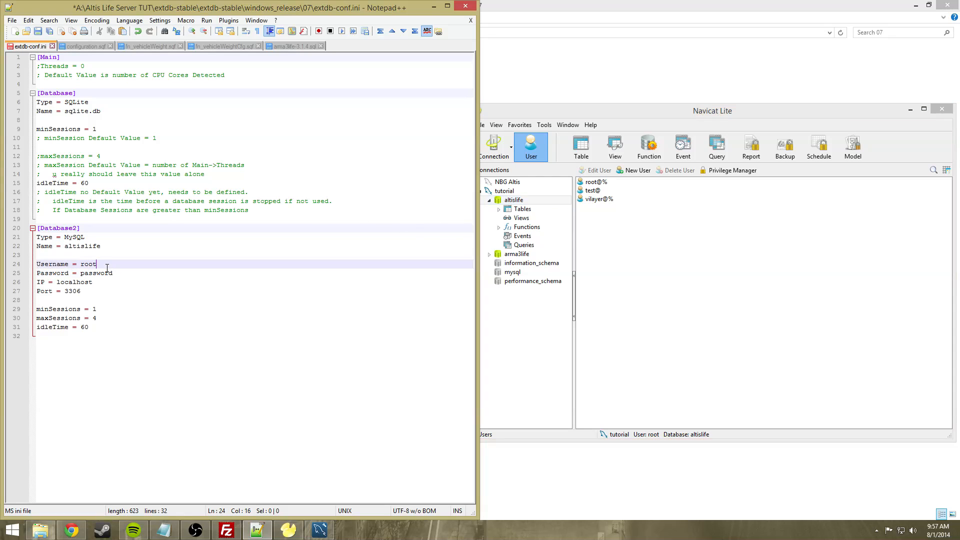
pyautogui.write('test')
pyautogui.click(125, 276)
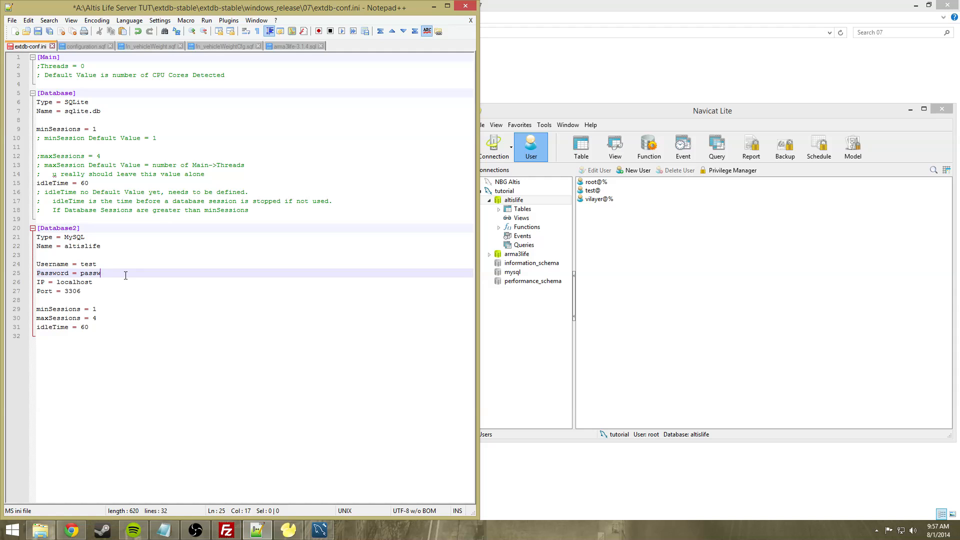
pyautogui.click(140, 269)
# - Copy the MySQL server's IP address from the ACPLAYER service page in Chrome
pyautogui.click(72, 529)
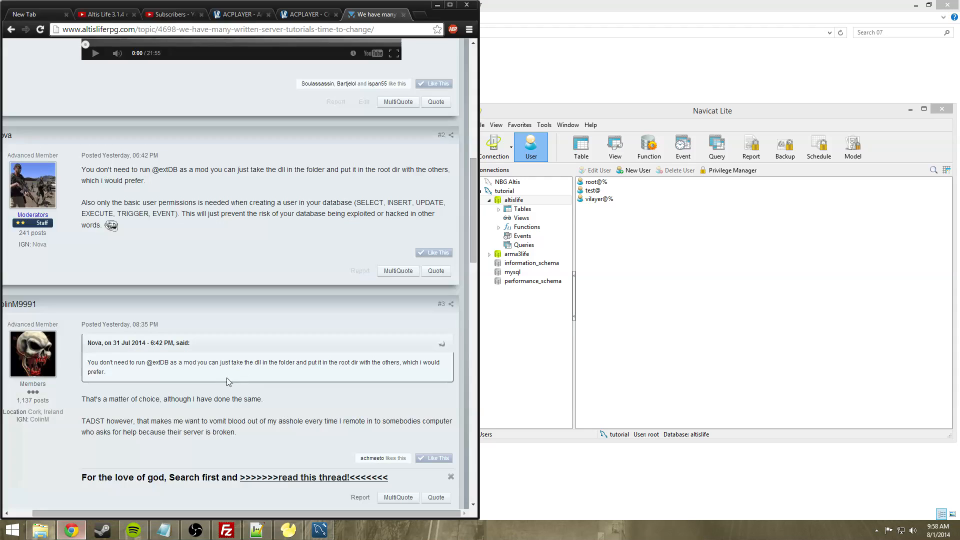
pyautogui.click(245, 14)
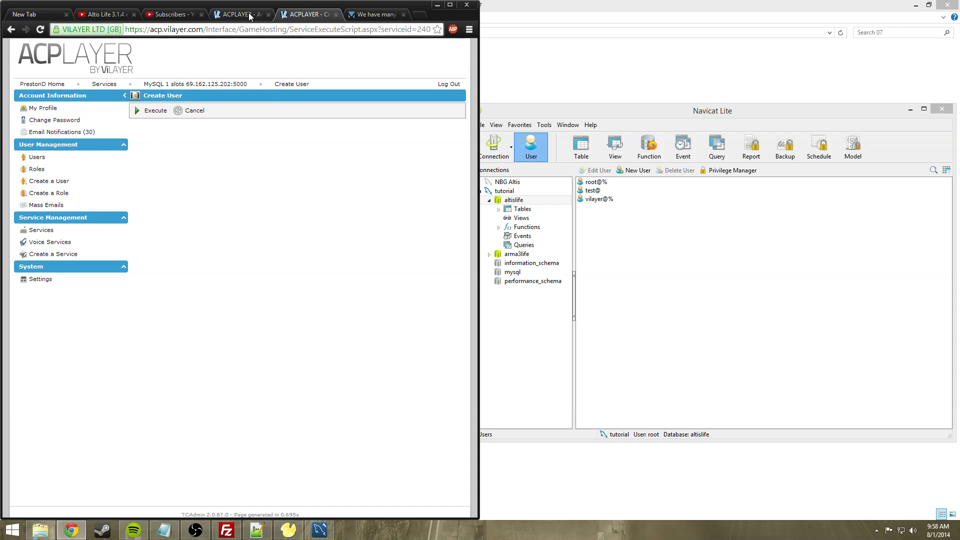
pyautogui.click(450, 5)
pyautogui.click(398, 7)
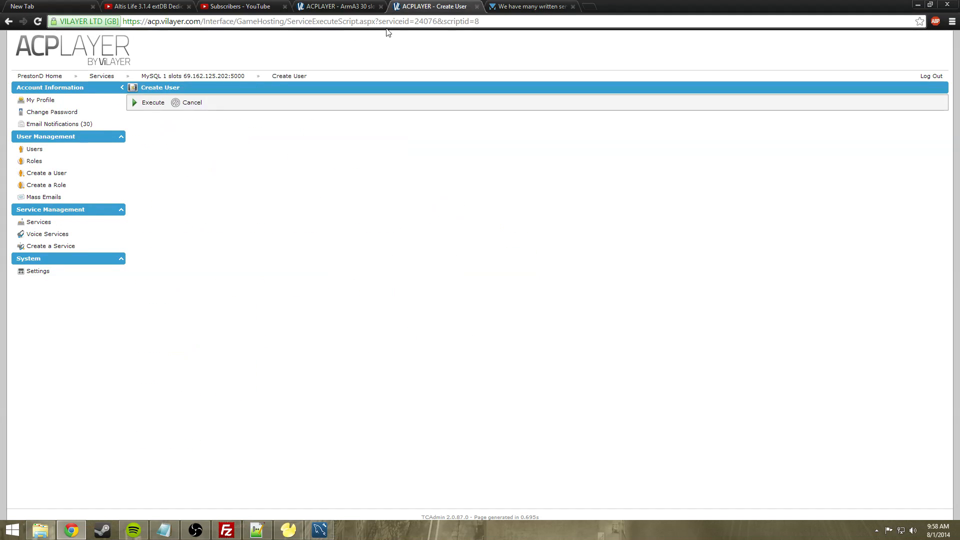
pyautogui.click(218, 74)
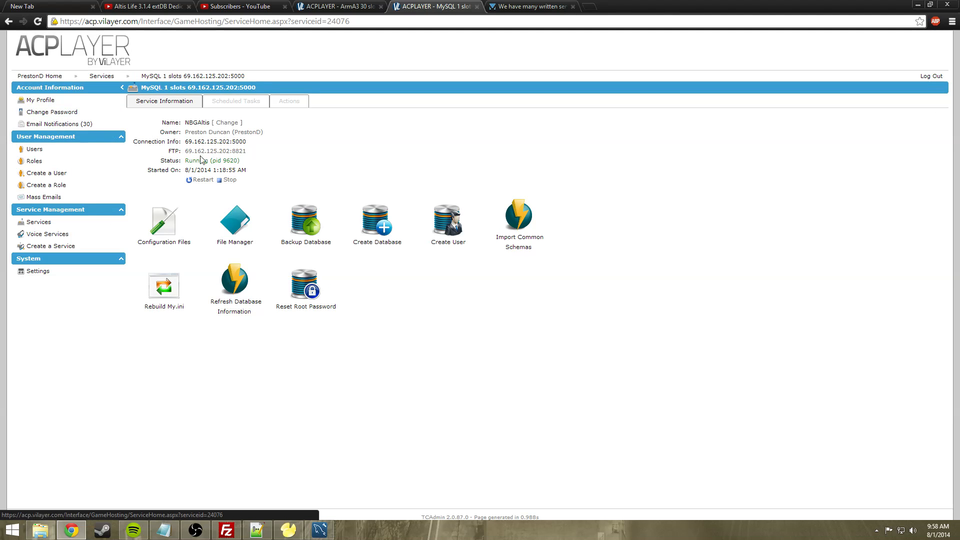
pyautogui.moveTo(185, 142); pyautogui.dragTo(222, 142)
# - Set IP to 69.162.125.202 and Port to 5000, save extdb-conf.ini and close Notepad++
pyautogui.click(257, 530)
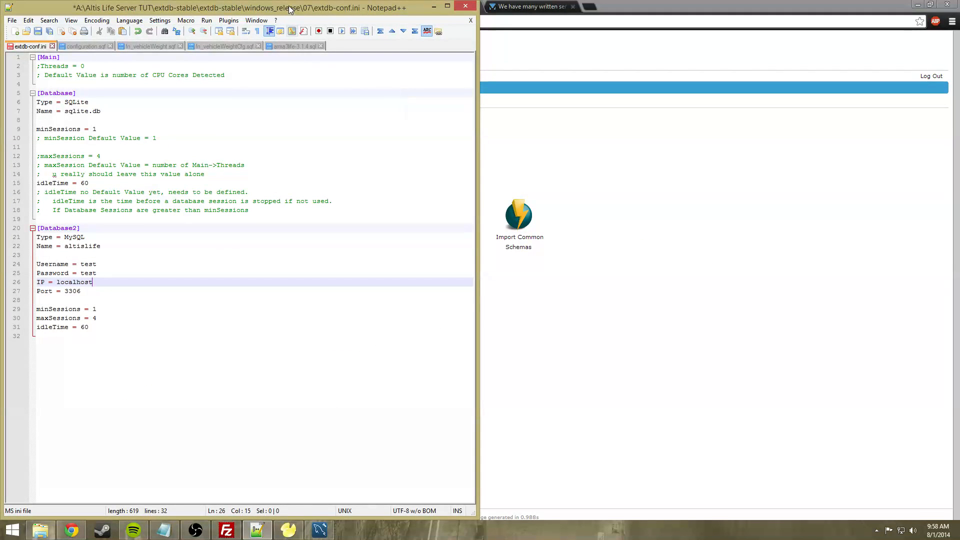
pyautogui.moveTo(292, 10); pyautogui.dragTo(0, 49)
pyautogui.moveTo(187, 12); pyautogui.dragTo(710, 68)
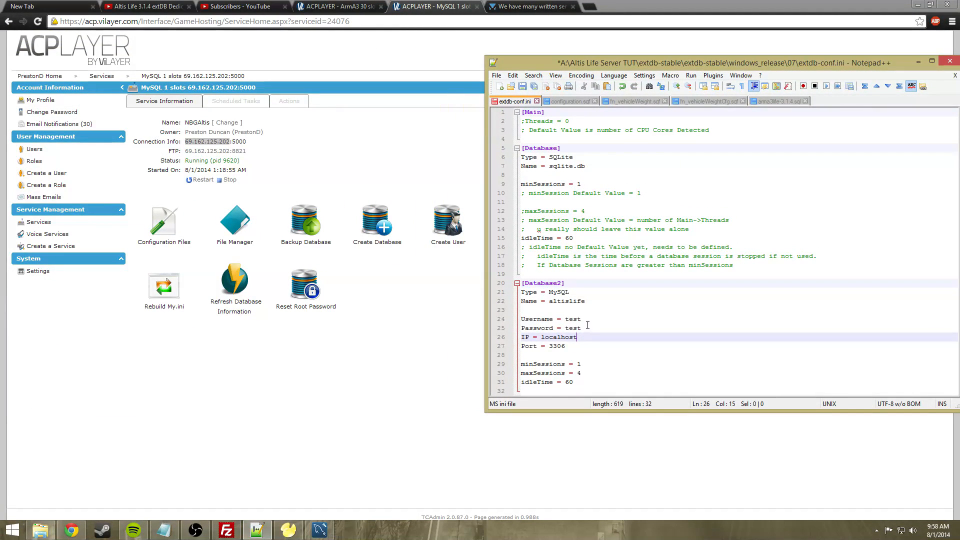
pyautogui.moveTo(583, 336); pyautogui.dragTo(546, 339)
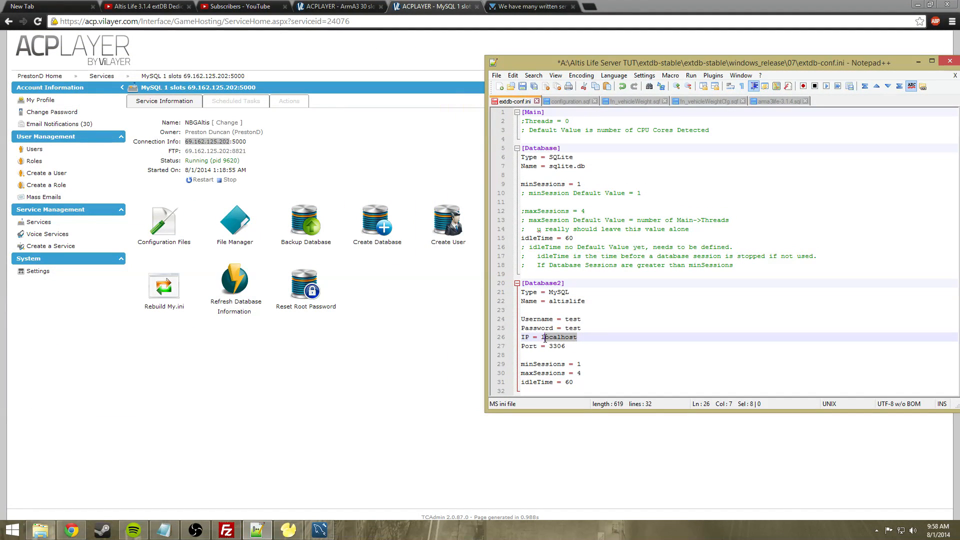
pyautogui.write('69.162.125.202')
pyautogui.click(589, 345)
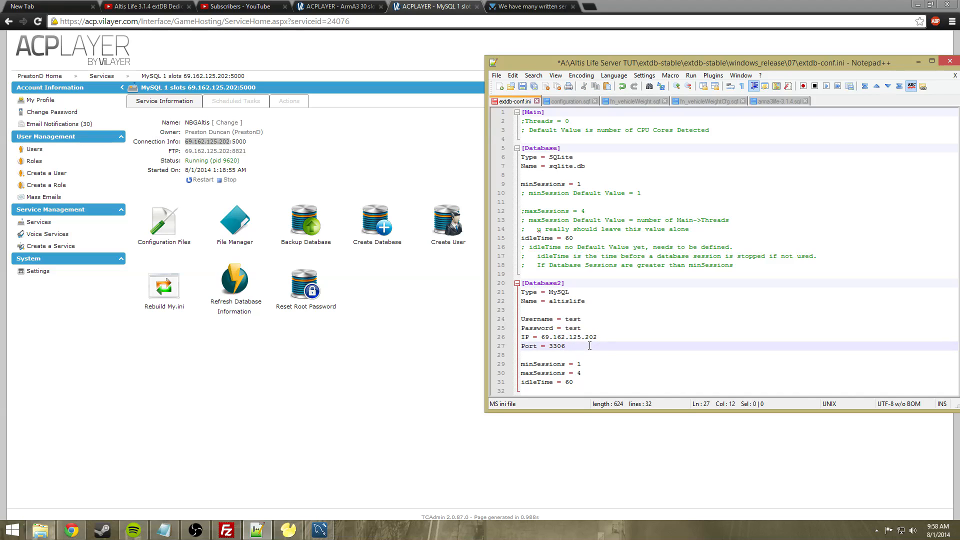
pyautogui.press('BackSpace')
pyautogui.press('BackSpace')
pyautogui.write('500')
pyautogui.press('Up')
pyautogui.press('End')
pyautogui.click(620, 320)
pyautogui.hotkey('ctrl', 's')
pyautogui.moveTo(727, 66); pyautogui.dragTo(442, 105)
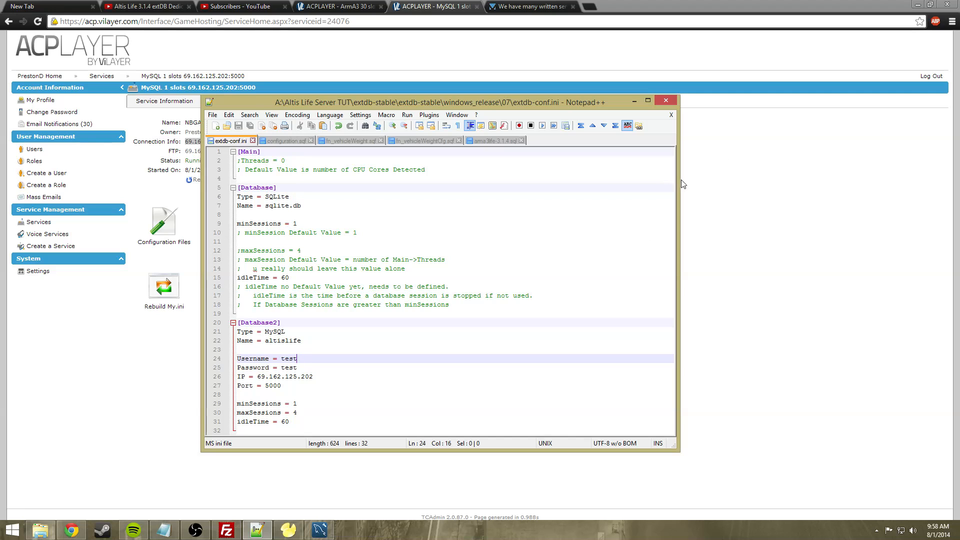
pyautogui.click(665, 100)
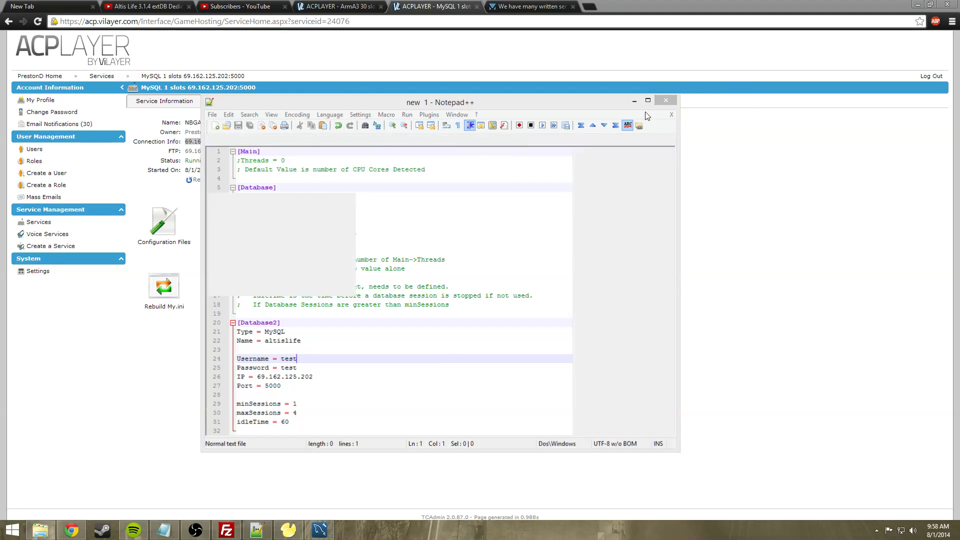
# - Browse locally to extdb-stable\windows_release\07 and drag extdb-conf.ini to the server's root folder
pyautogui.click(227, 530)
pyautogui.click(421, 200)
pyautogui.doubleClick(421, 201)
pyautogui.doubleClick(425, 201)
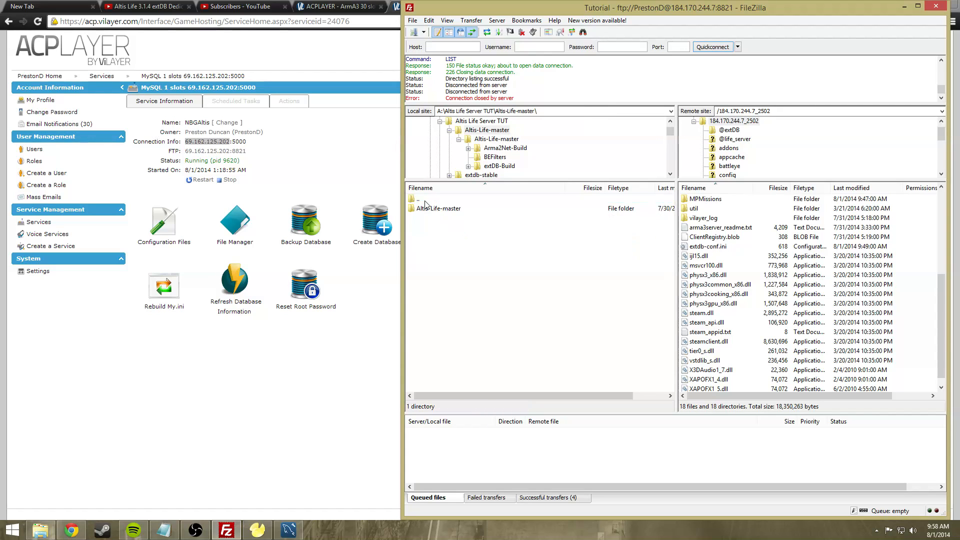
pyautogui.doubleClick(426, 217)
pyautogui.doubleClick(428, 209)
pyautogui.click(428, 229)
pyautogui.doubleClick(427, 228)
pyautogui.doubleClick(425, 218)
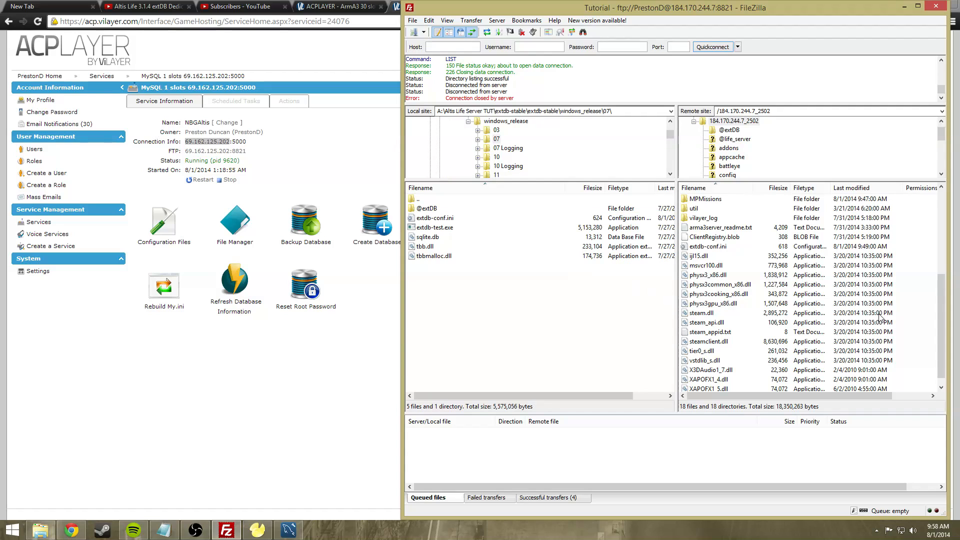
pyautogui.moveTo(439, 221); pyautogui.dragTo(923, 290)
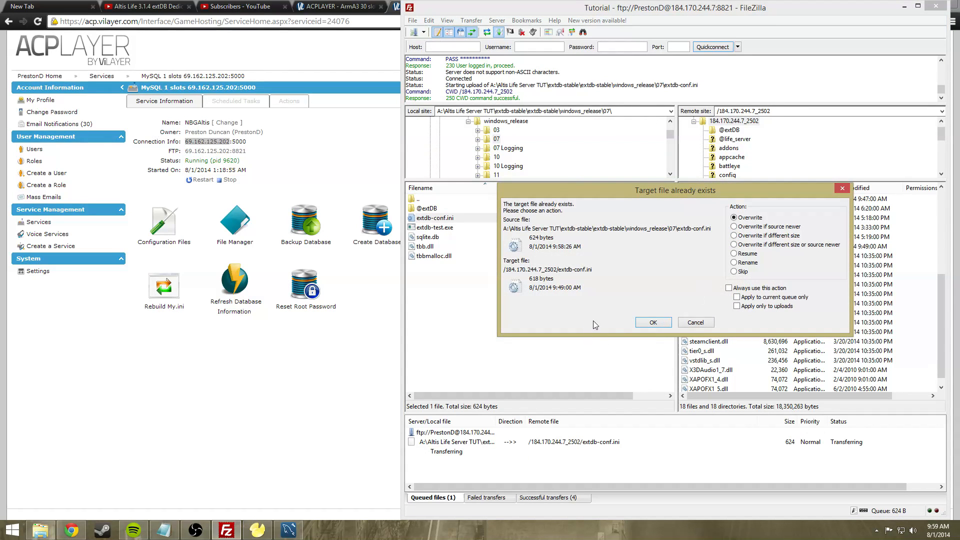
# - Confirm overwriting the server's extdb-conf.ini and check the remote list for the 624-byte copy
pyautogui.click(653, 322)
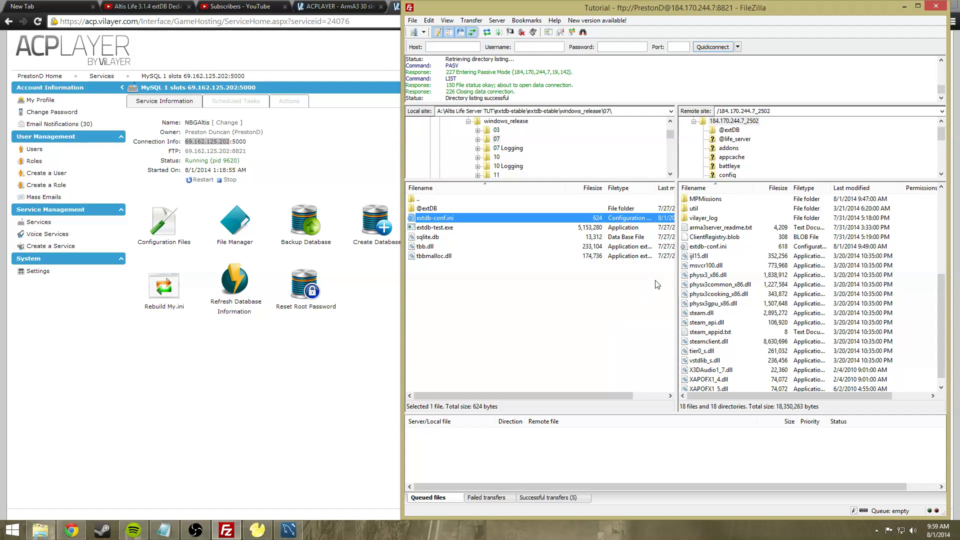
pyautogui.moveTo(944, 325); pyautogui.dragTo(918, 247)
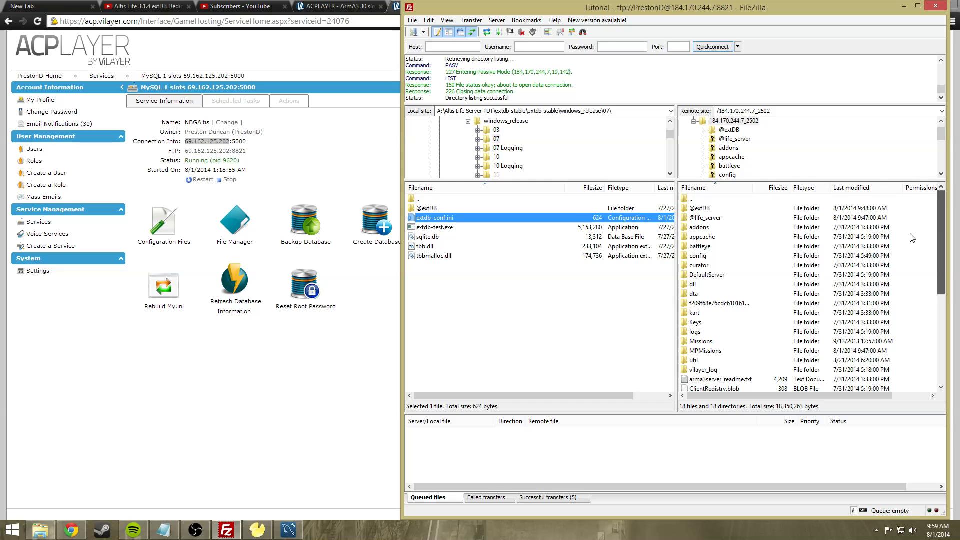
pyautogui.scroll(-2, 910, 275)
pyautogui.scroll(-2, 910, 274)
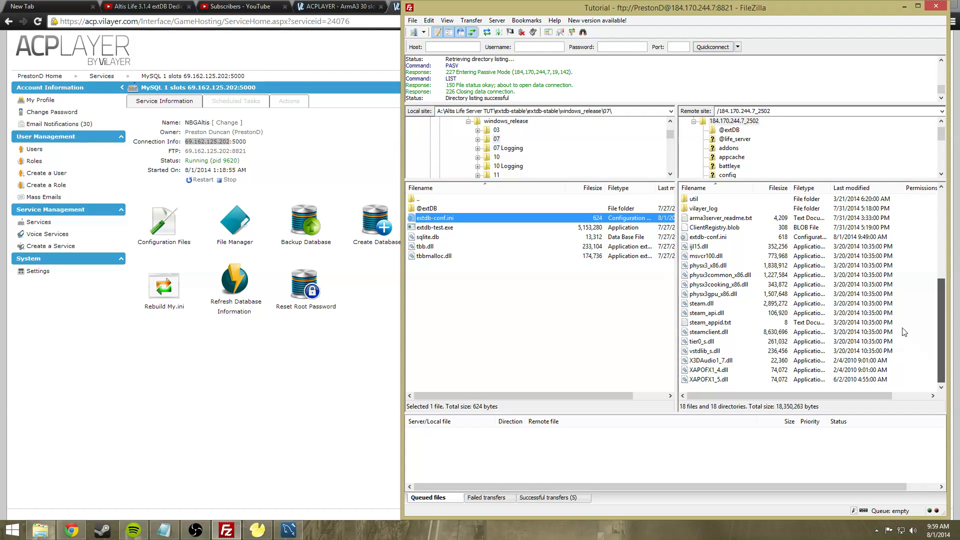
pyautogui.scroll(4, 910, 301)
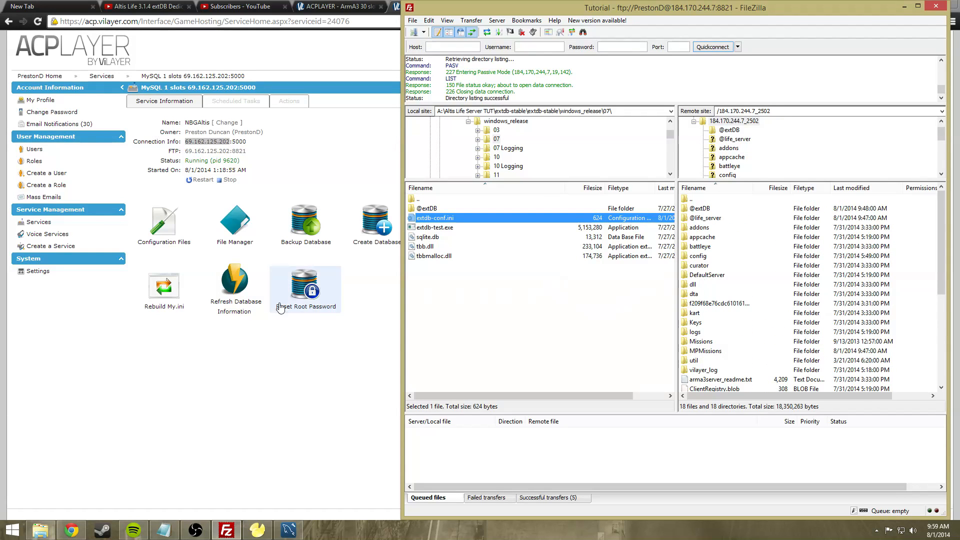
# - Start a new custom commandline in the ArmA3 server's Commandline Manager
pyautogui.click(195, 366)
pyautogui.click(340, 6)
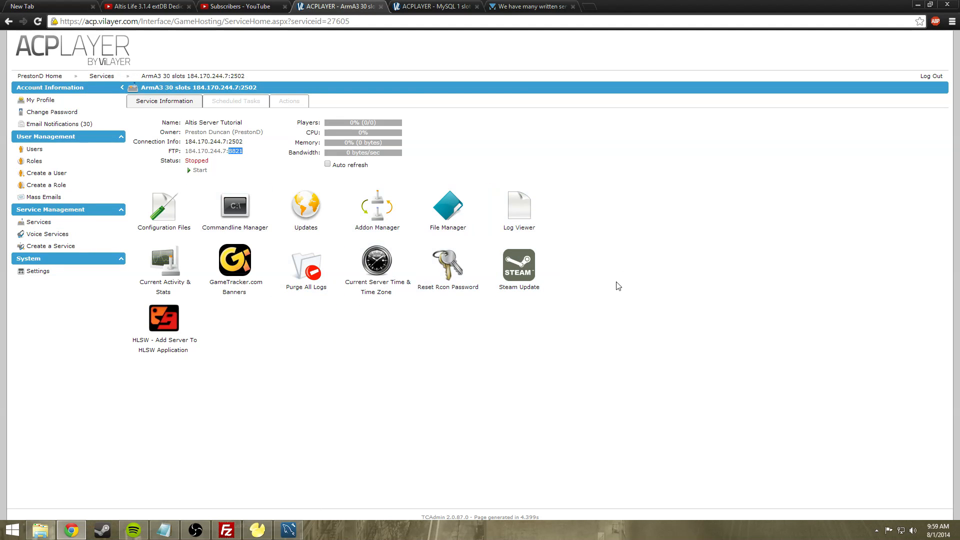
pyautogui.click(239, 219)
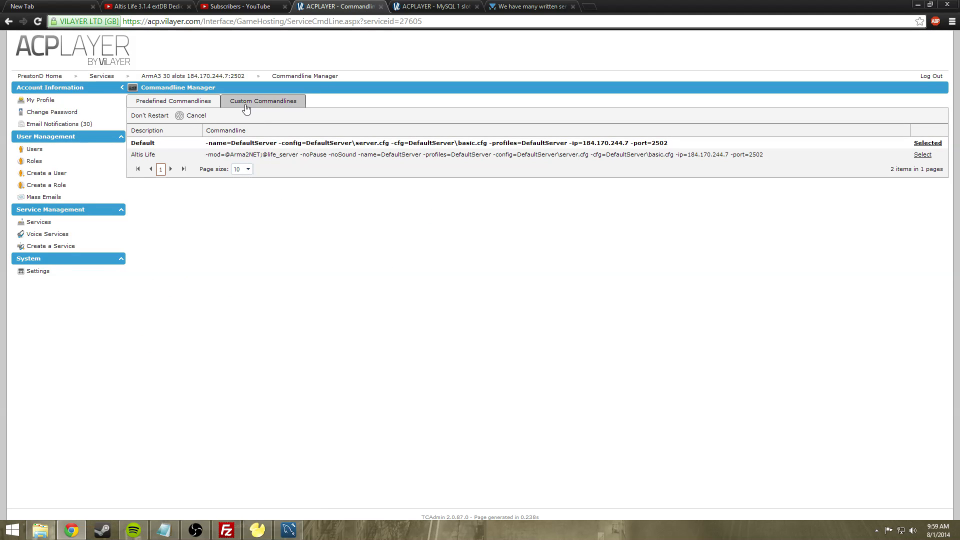
pyautogui.click(246, 108)
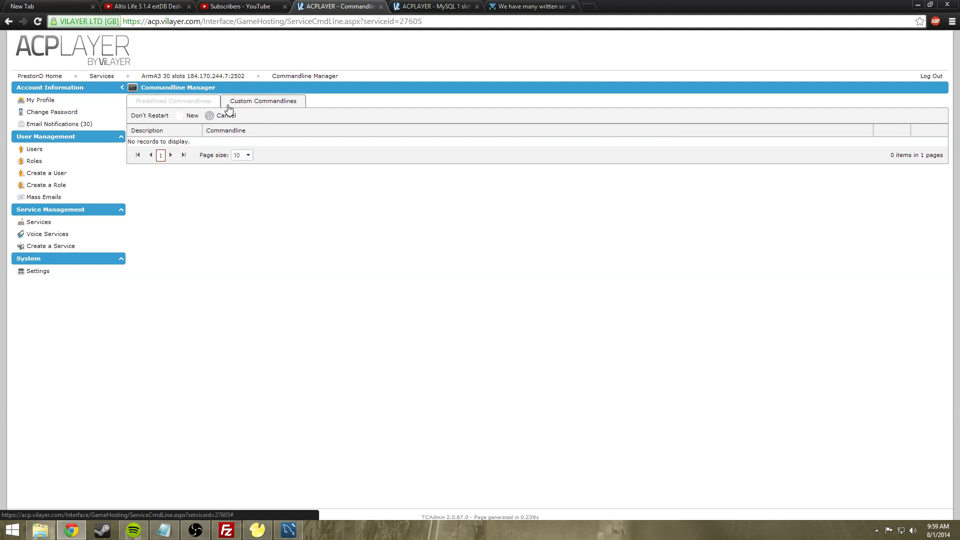
pyautogui.click(191, 115)
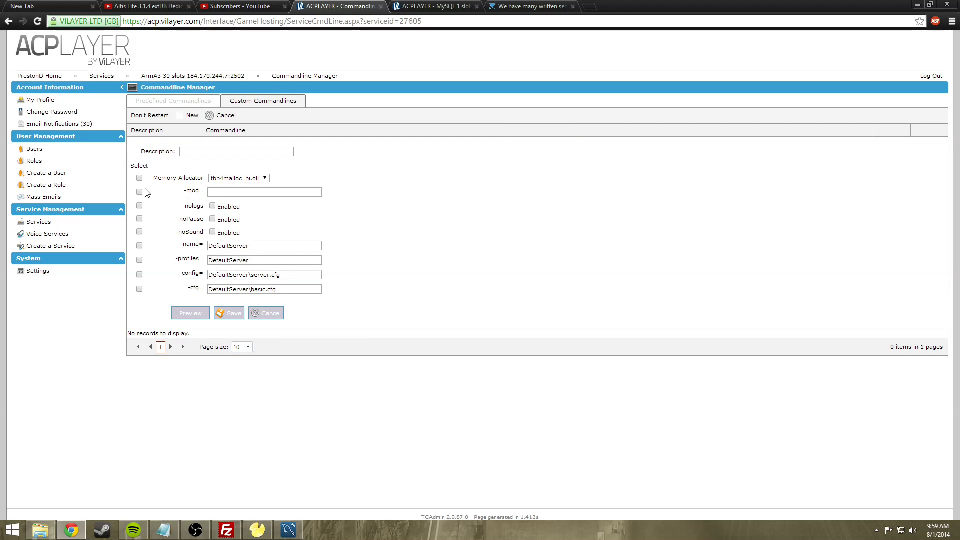
pyautogui.click(217, 191)
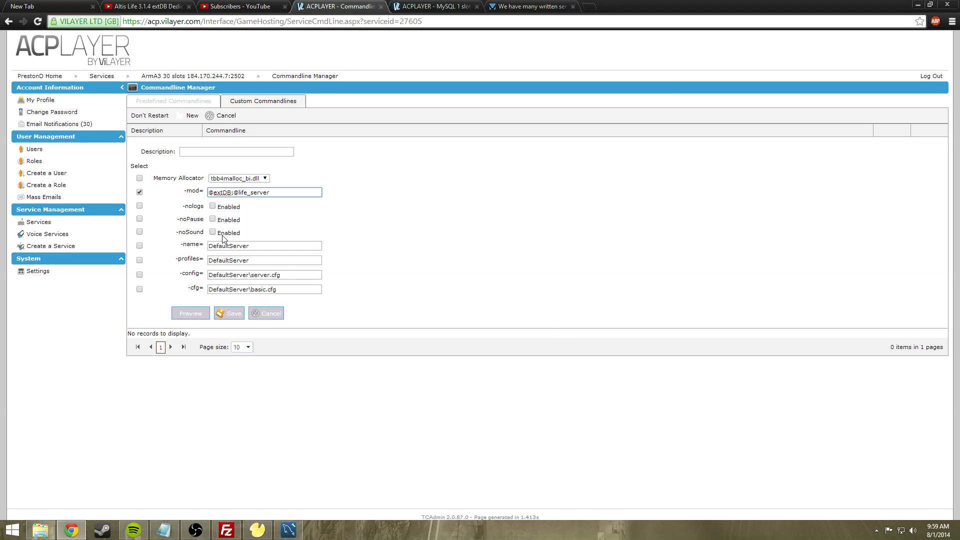
pyautogui.click(212, 206)
pyautogui.click(214, 206)
pyautogui.click(140, 218)
pyautogui.click(139, 232)
pyautogui.click(213, 232)
pyautogui.click(212, 219)
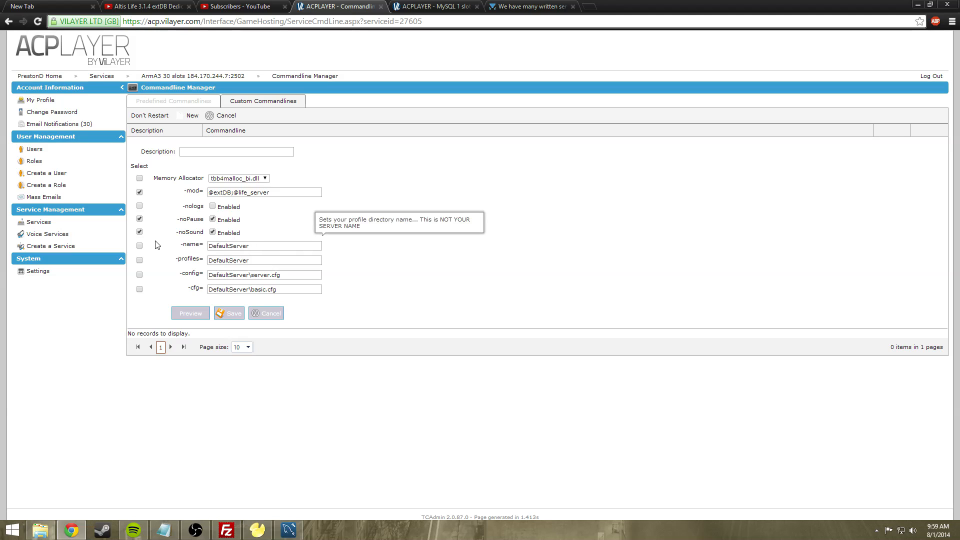
# - Include the -config server file and -cfg basic file options and check their paths
pyautogui.click(140, 276)
pyautogui.click(140, 289)
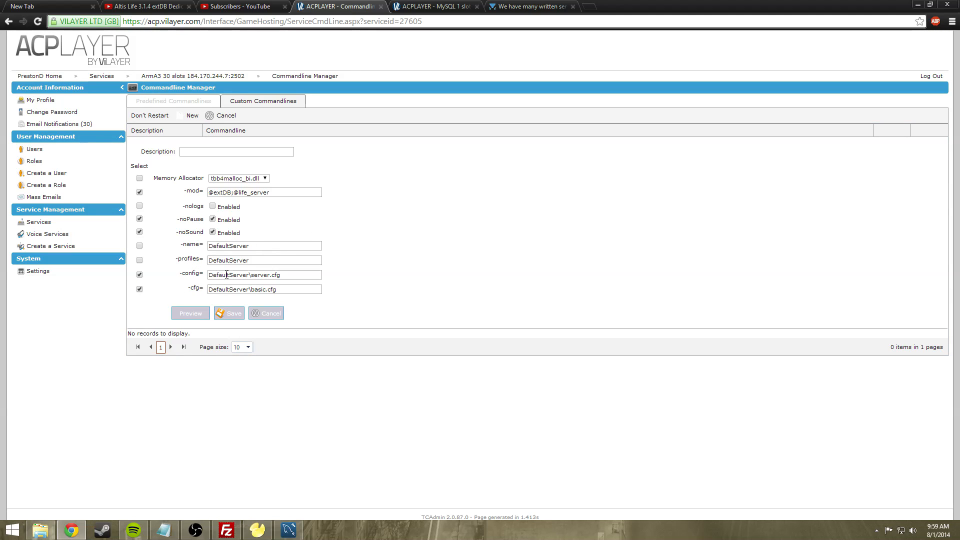
pyautogui.click(272, 275)
pyautogui.click(276, 289)
pyautogui.click(272, 275)
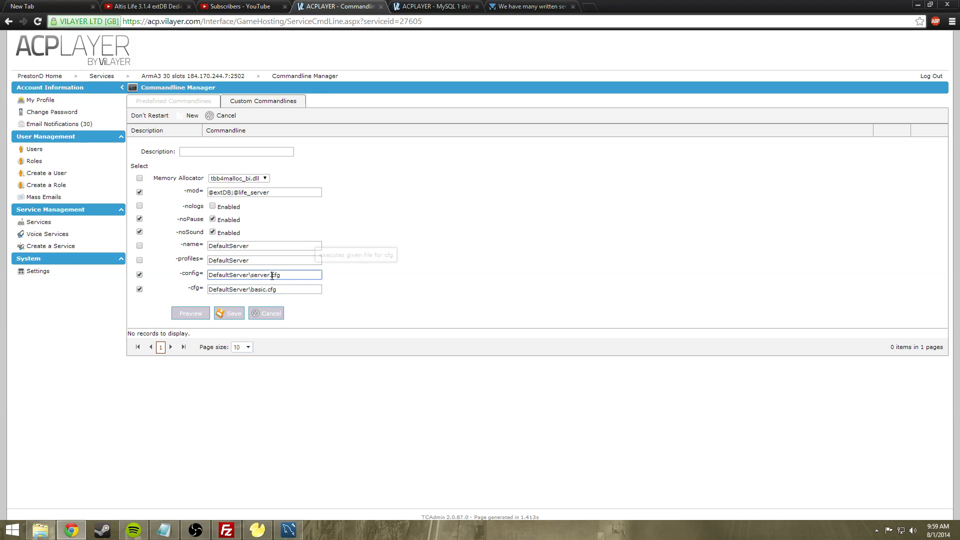
# - Open the server's DefaultServer folder and browse locally to the inner Altis-Life-master folder
pyautogui.hotkey('alt', 'Tab')
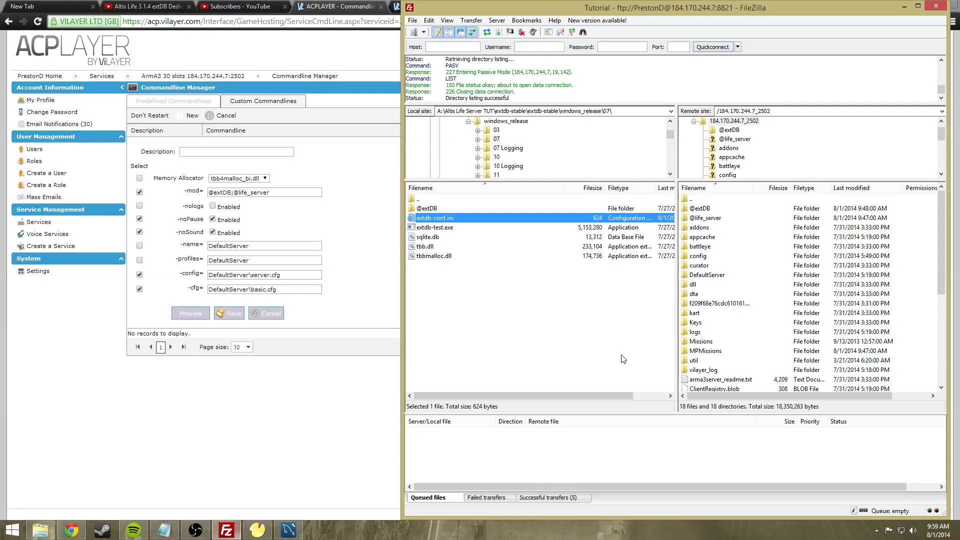
pyautogui.click(707, 275)
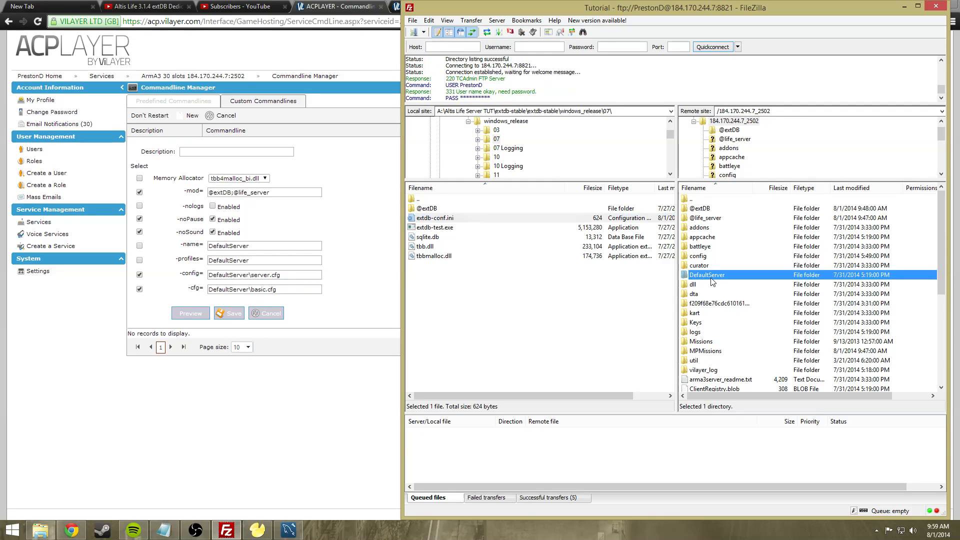
pyautogui.doubleClick(432, 200)
pyautogui.doubleClick(433, 200)
pyautogui.doubleClick(434, 200)
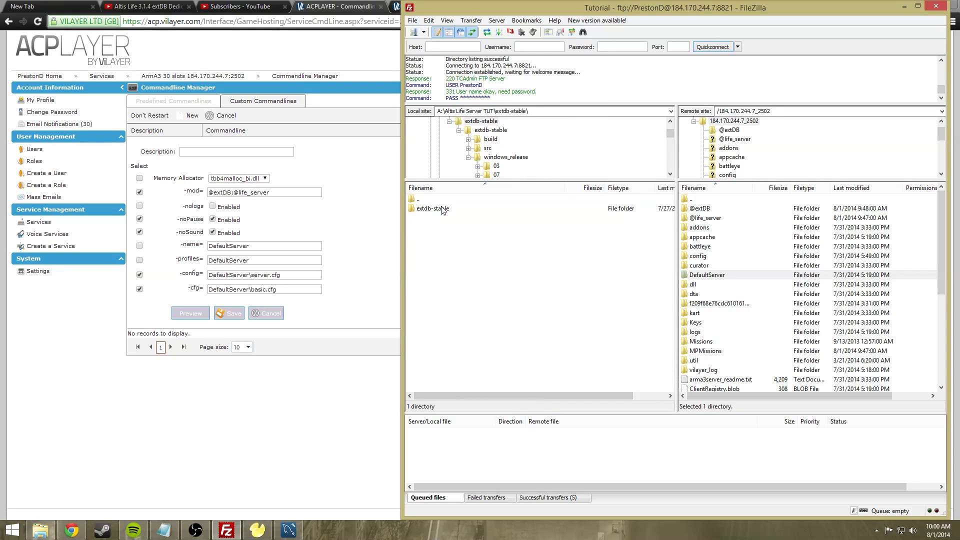
pyautogui.doubleClick(436, 199)
pyautogui.doubleClick(442, 208)
pyautogui.doubleClick(443, 208)
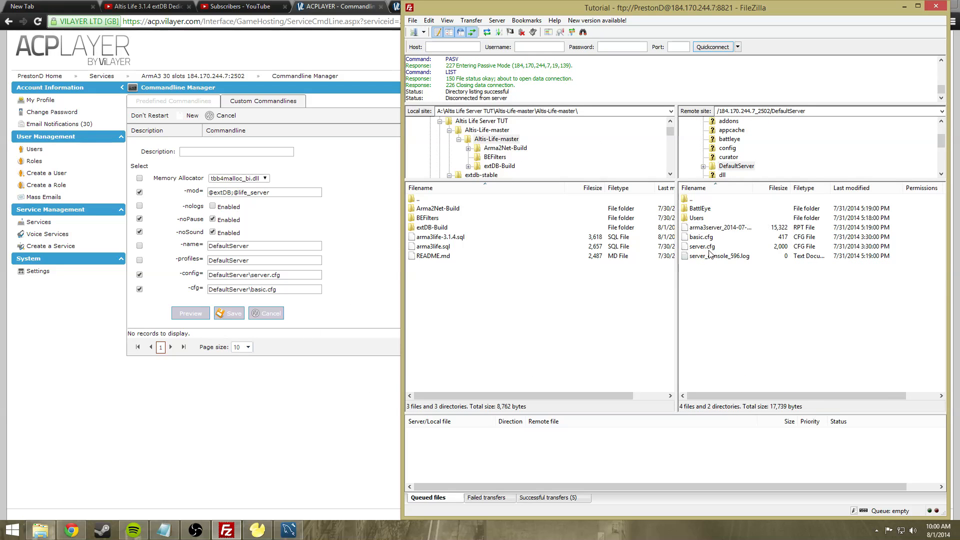
# - Download basic.cfg and server.cfg from DefaultServer into the local Altis-Life-master folder
pyautogui.rightClick(710, 239)
pyautogui.click(716, 246)
pyautogui.rightClick(718, 248)
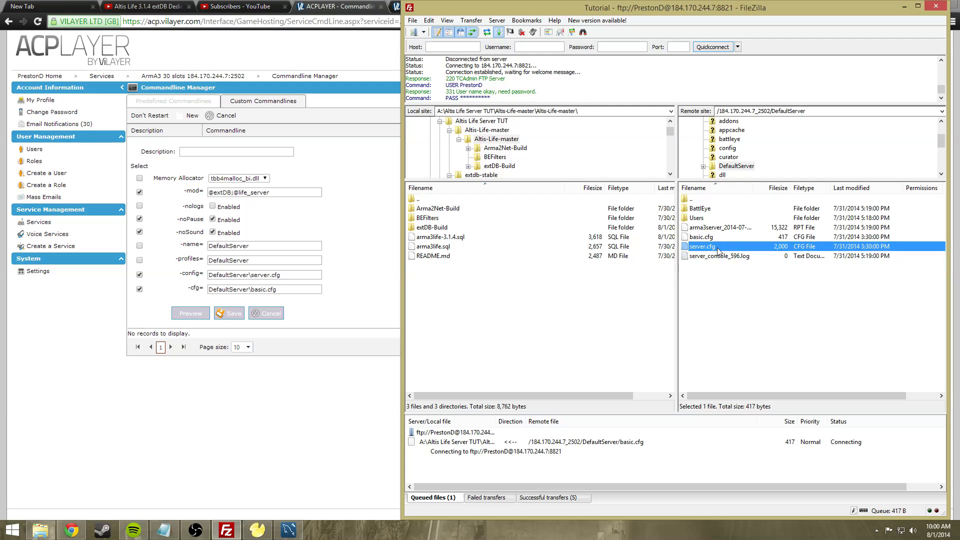
pyautogui.click(725, 255)
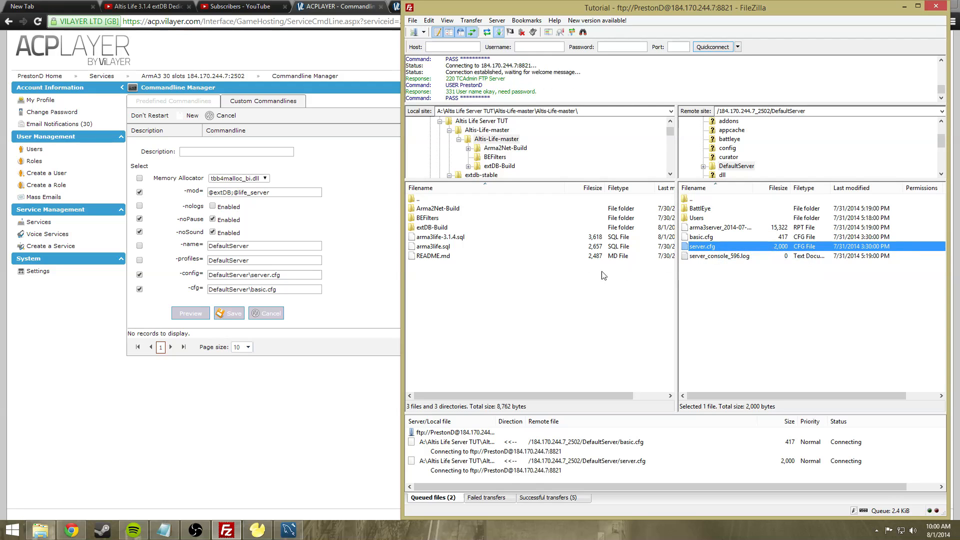
pyautogui.click(212, 376)
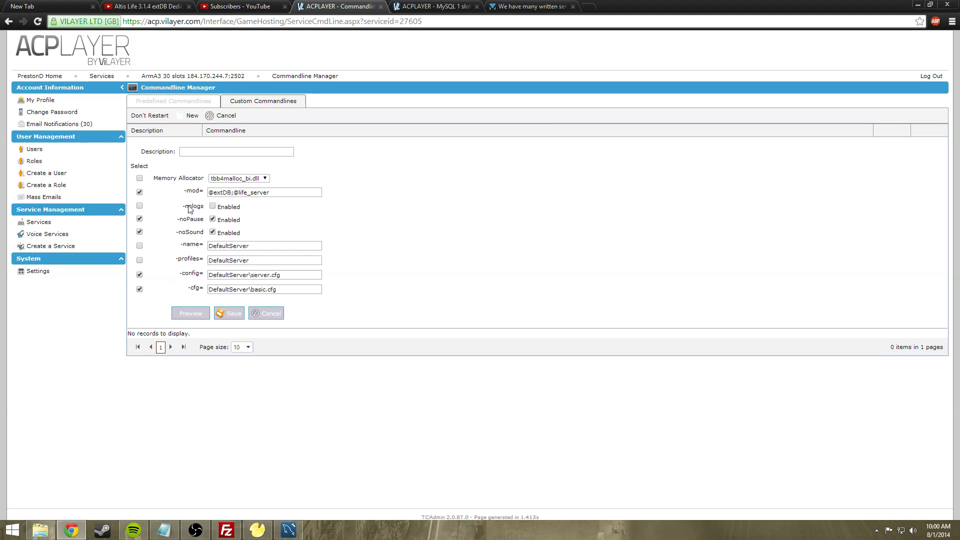
# - Name the commandline 'Tutorial', save it, re-save after review, and select it for the server
pyautogui.click(215, 151)
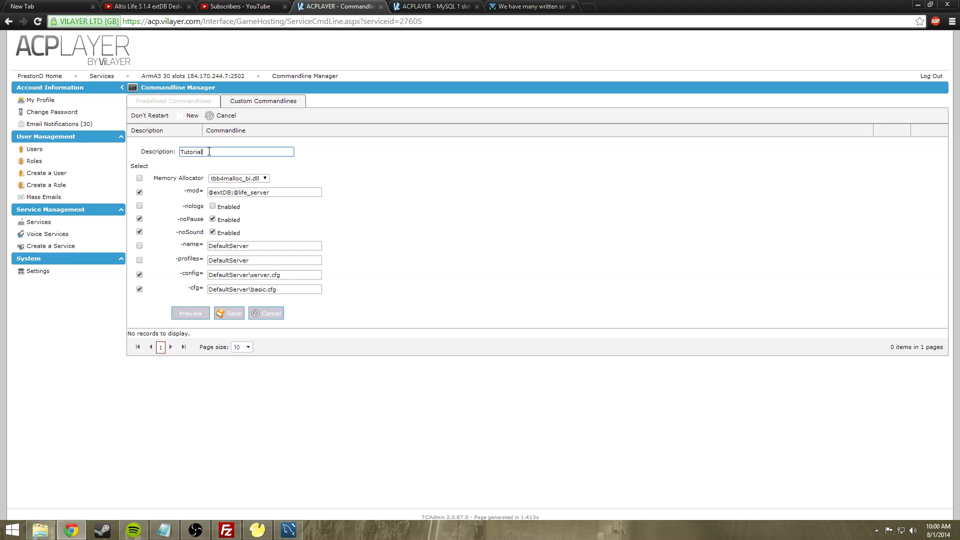
pyautogui.click(224, 314)
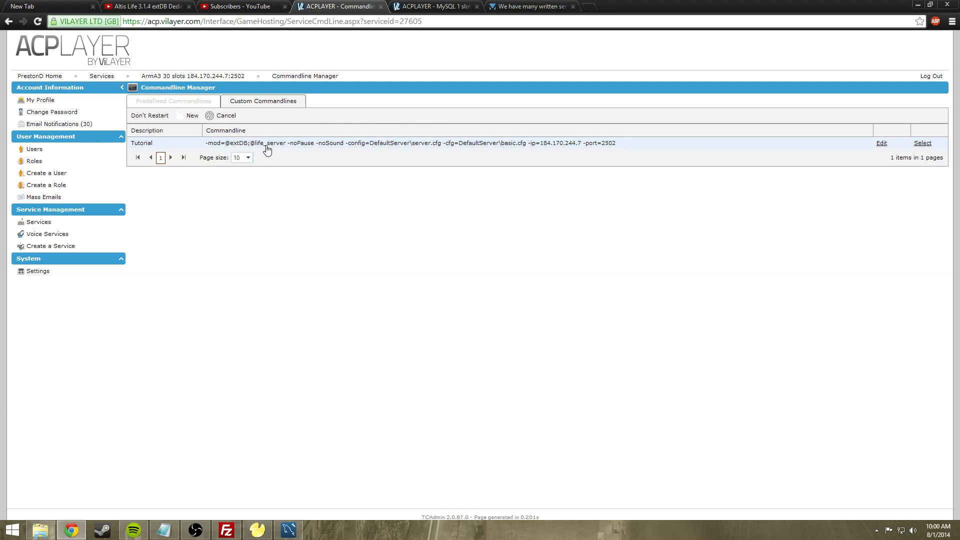
pyautogui.click(922, 143)
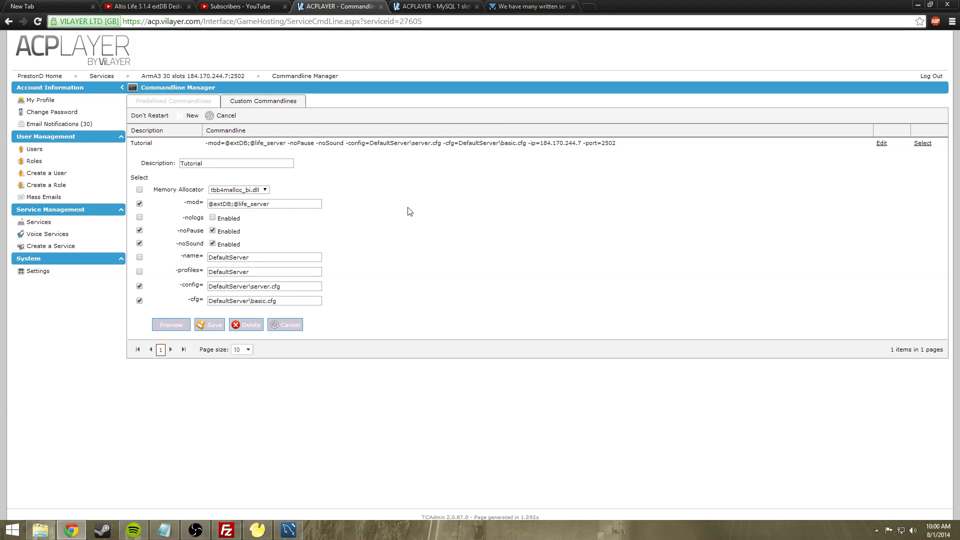
pyautogui.click(209, 324)
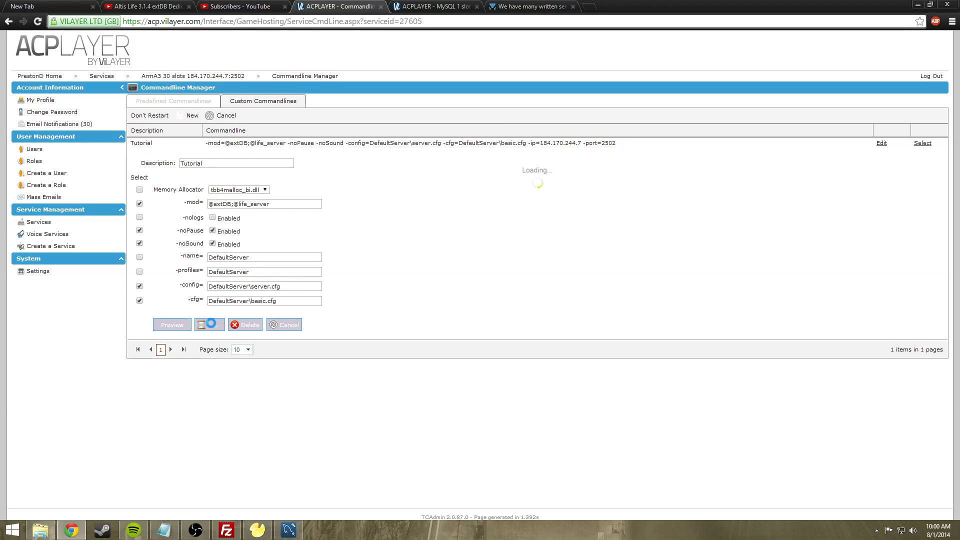
pyautogui.click(923, 144)
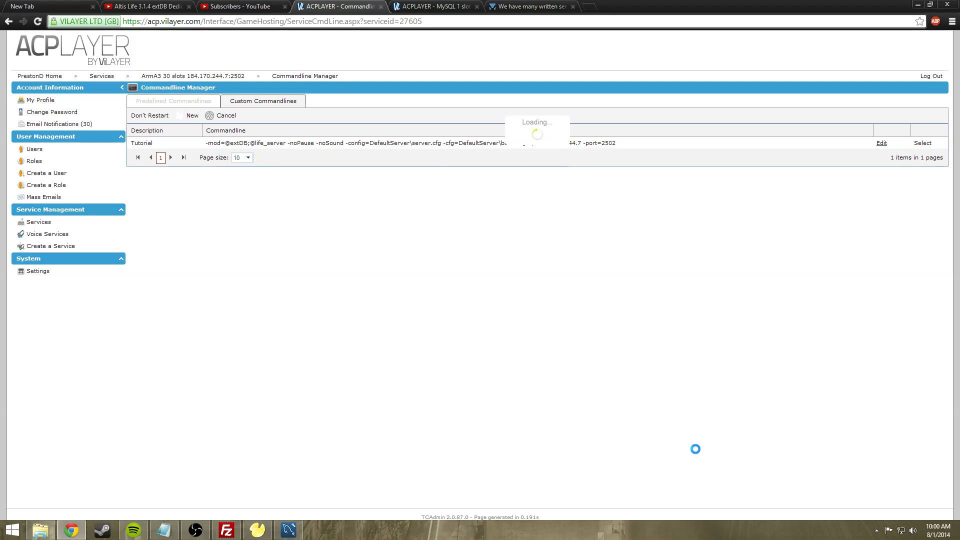
# - Open the downloaded basic.cfg from the local Altis-Life-master folder in Notepad++
pyautogui.click(229, 530)
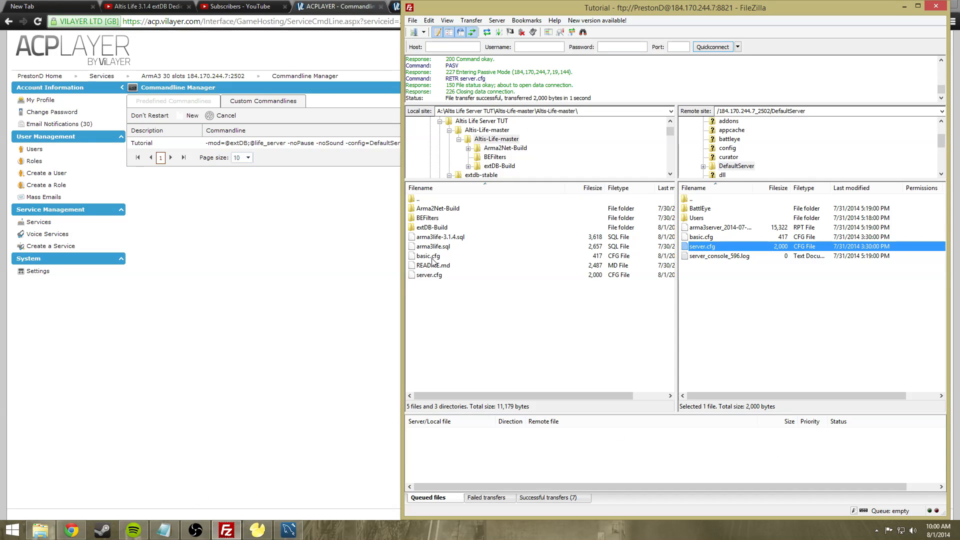
pyautogui.click(40, 530)
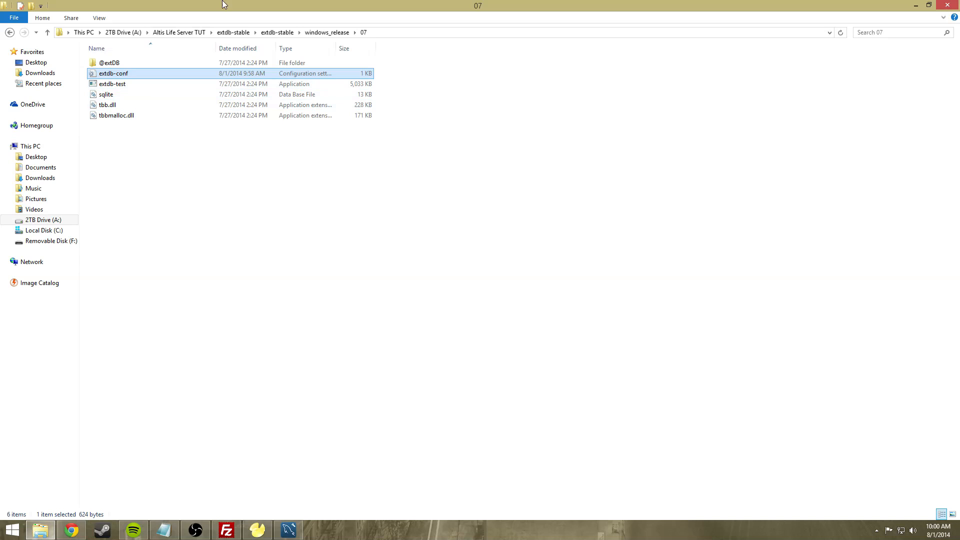
pyautogui.click(179, 32)
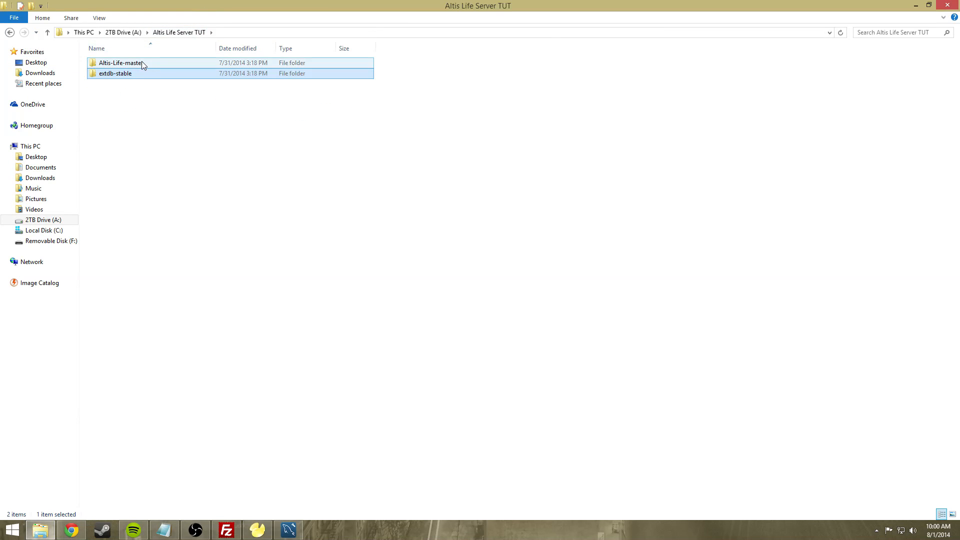
pyautogui.doubleClick(142, 62)
pyautogui.doubleClick(142, 63)
pyautogui.rightClick(122, 116)
pyautogui.click(133, 134)
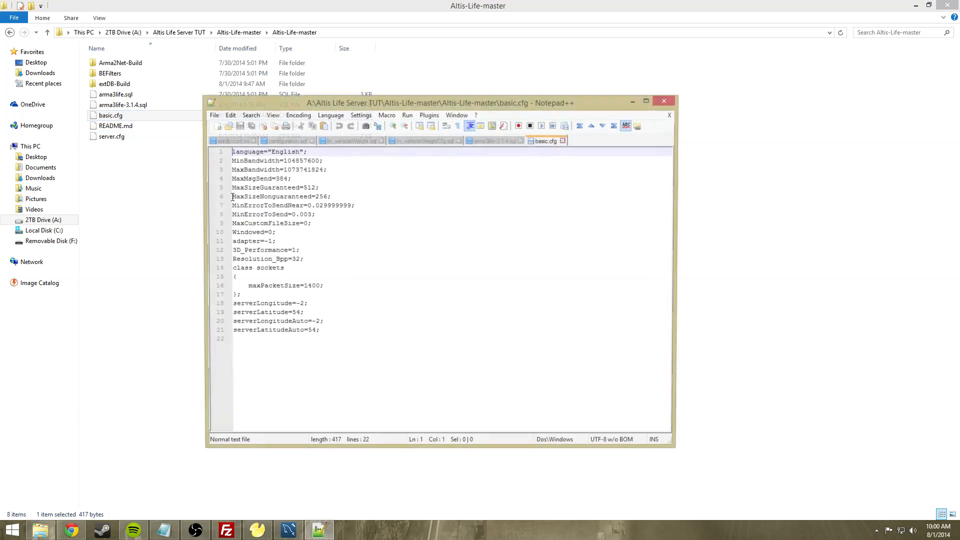
# - Review basic.cfg's bandwidth settings with the editor on the right half, then close it
pyautogui.click(343, 217)
pyautogui.moveTo(414, 102); pyautogui.dragTo(1, 150)
pyautogui.moveTo(216, 9); pyautogui.dragTo(958, 100)
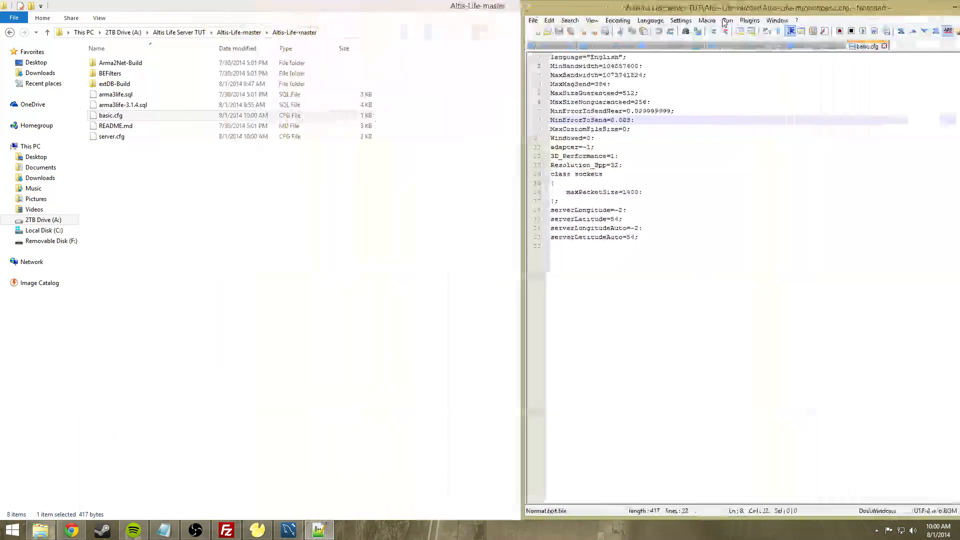
pyautogui.click(550, 138)
pyautogui.click(565, 156)
pyautogui.click(563, 84)
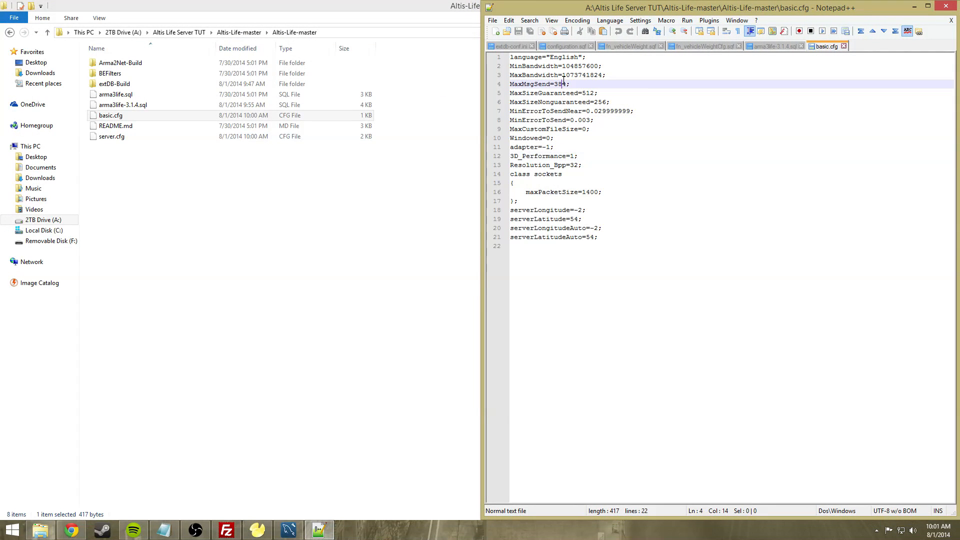
pyautogui.click(567, 102)
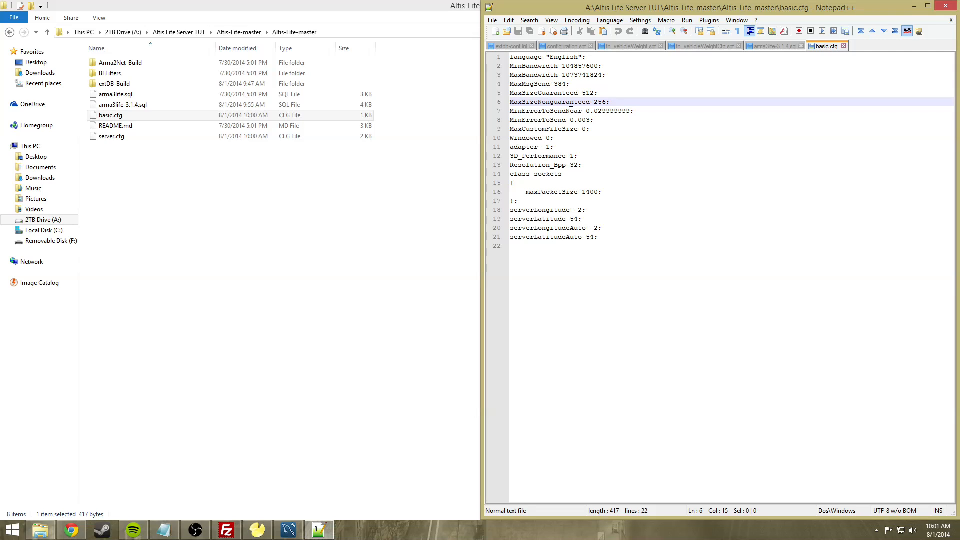
pyautogui.click(946, 5)
# - Open server.cfg in Notepad++, read through to its Missions class, and close it
pyautogui.rightClick(125, 142)
pyautogui.rightClick(121, 135)
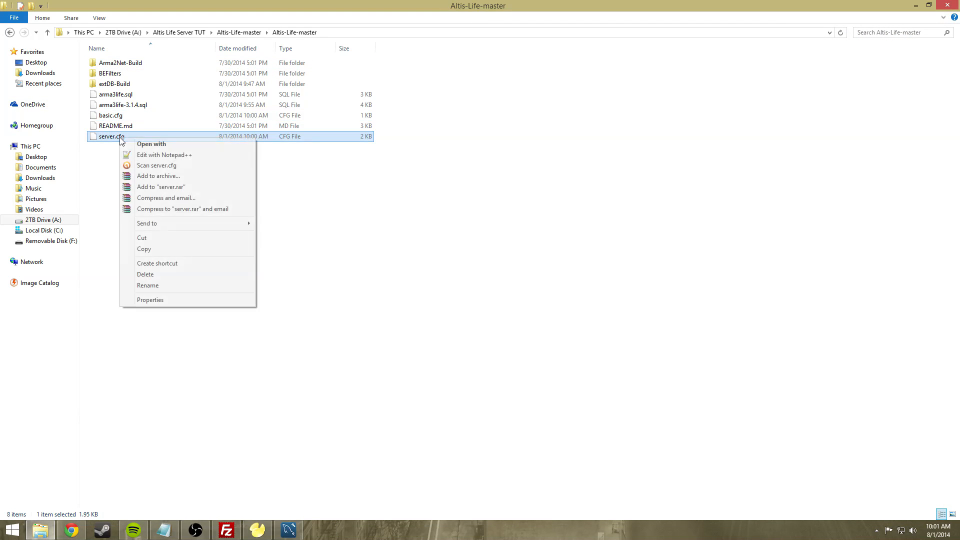
pyautogui.click(161, 155)
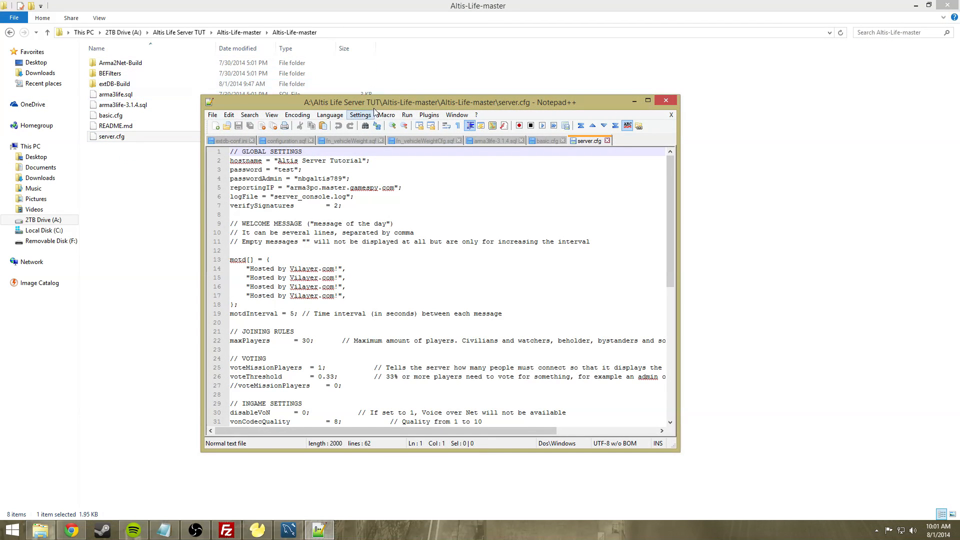
pyautogui.press('super+Left')
pyautogui.moveTo(255, 7); pyautogui.dragTo(725, 4)
pyautogui.click(630, 174)
pyautogui.scroll(-4, 630, 159)
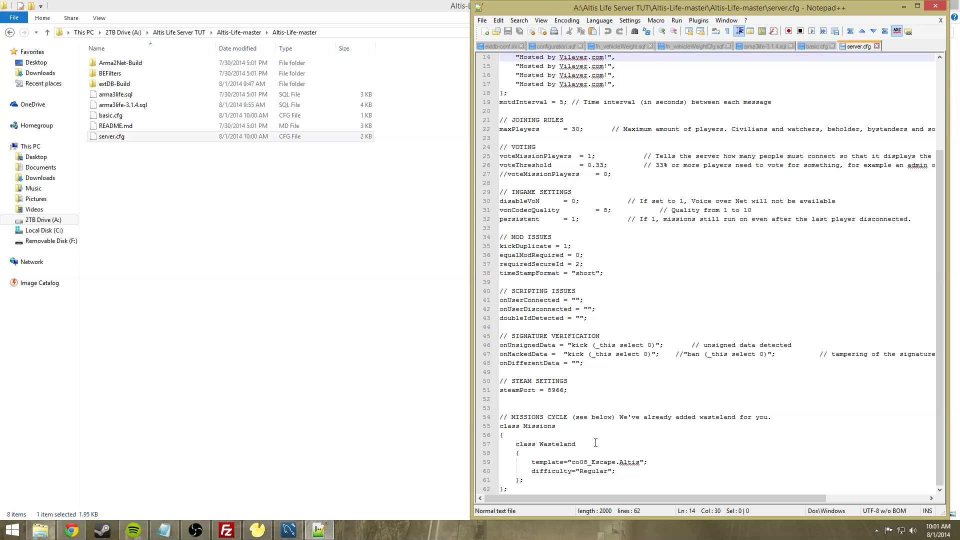
pyautogui.click(933, 7)
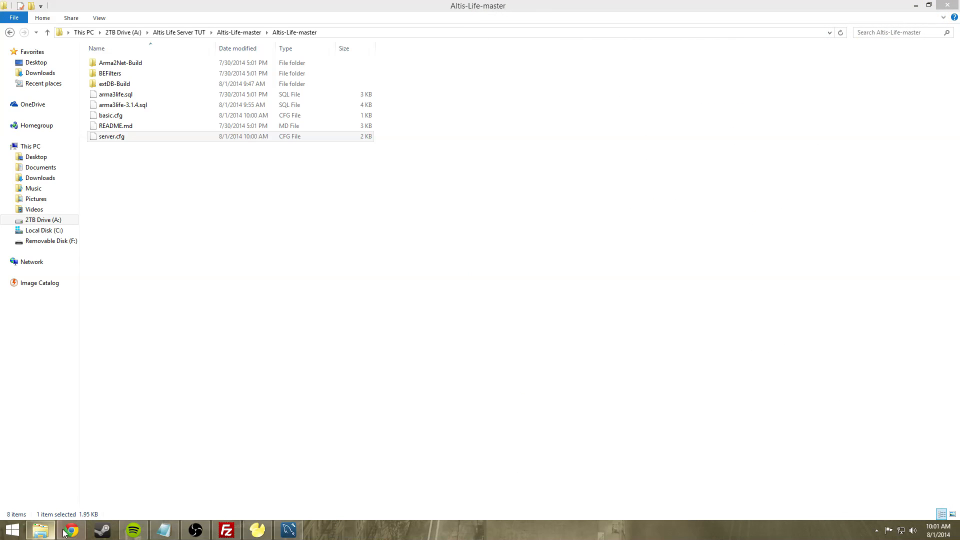
pyautogui.click(70, 531)
# - Open server.cfg in ACPlayer's Configuration Files text editor and select co08_Escape in the Missions class
pyautogui.moveTo(207, 79)
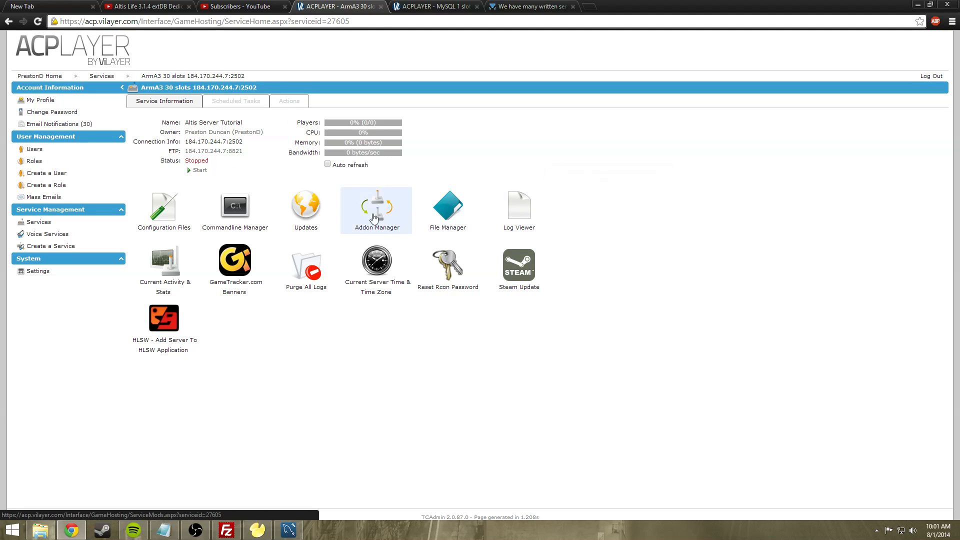
pyautogui.click(168, 209)
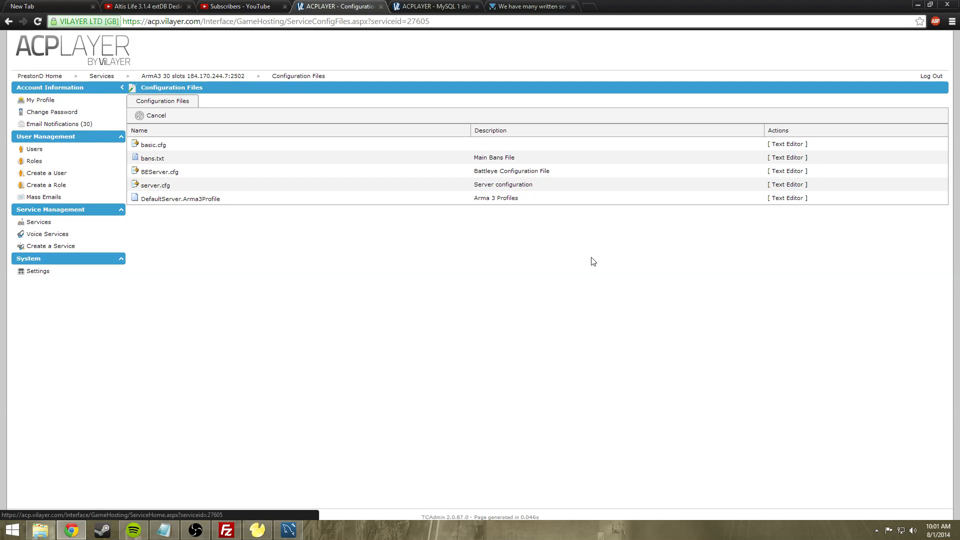
pyautogui.click(785, 185)
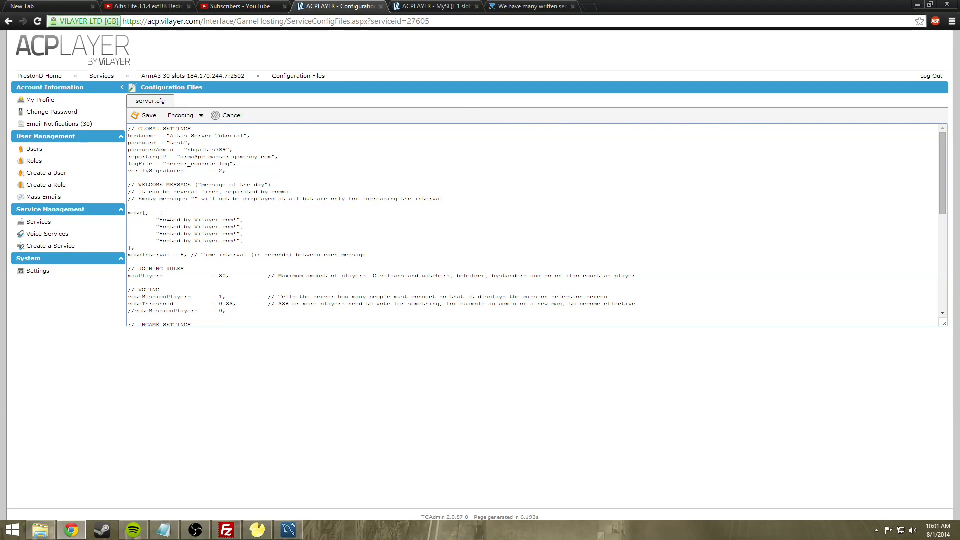
pyautogui.scroll(-5, 190, 224)
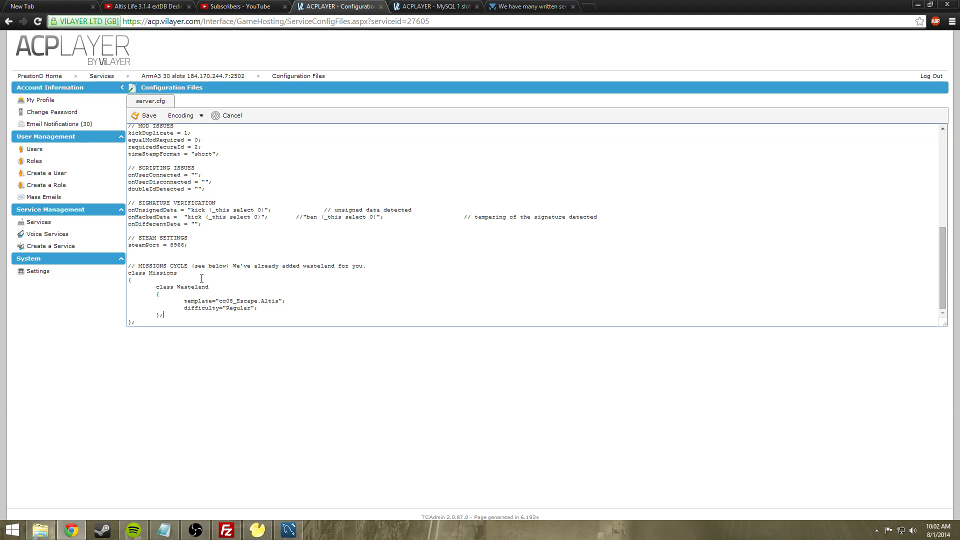
pyautogui.moveTo(220, 302); pyautogui.dragTo(257, 302)
pyautogui.click(229, 528)
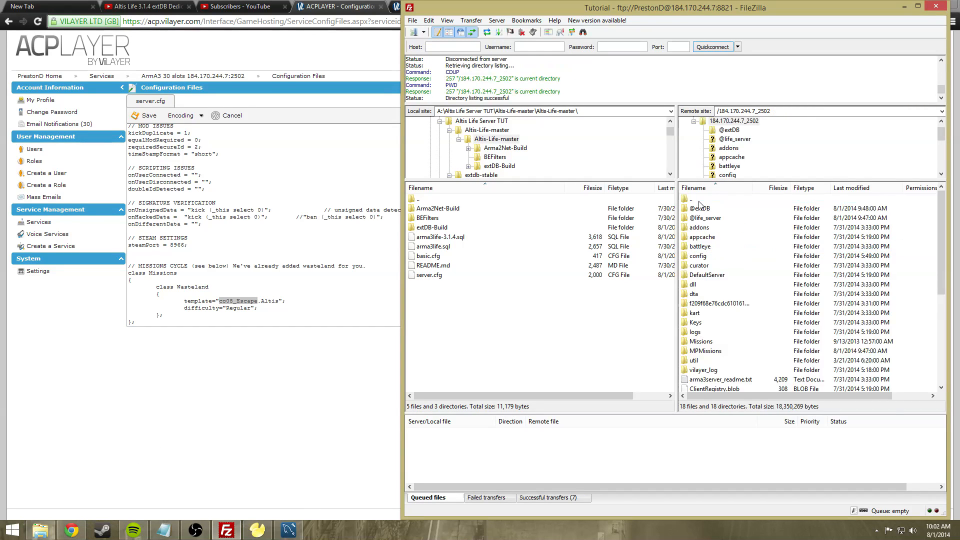
# - Copy 'Altis_Life' from the MPMissions pbo name and paste it over co08_Escape in server.cfg
pyautogui.doubleClick(703, 351)
pyautogui.rightClick(698, 210)
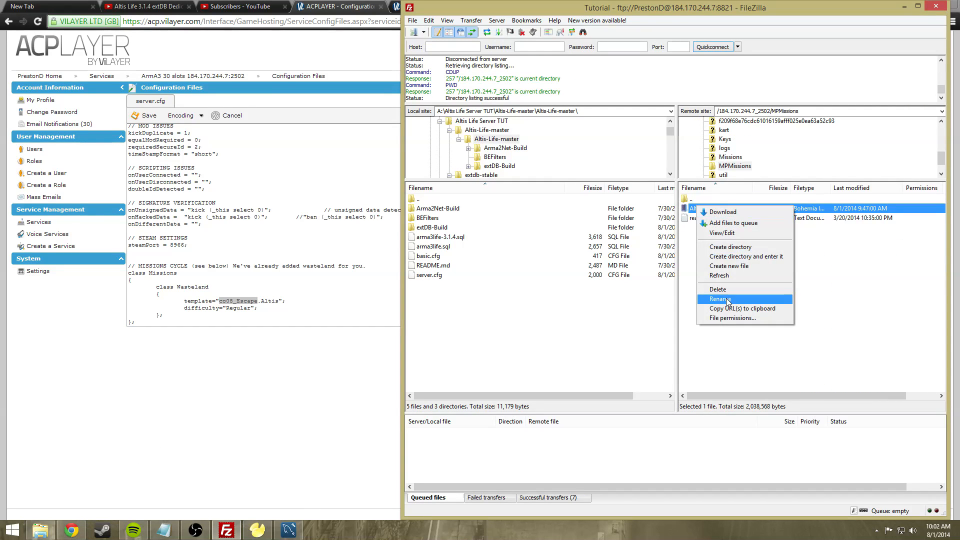
pyautogui.click(720, 298)
pyautogui.click(715, 209)
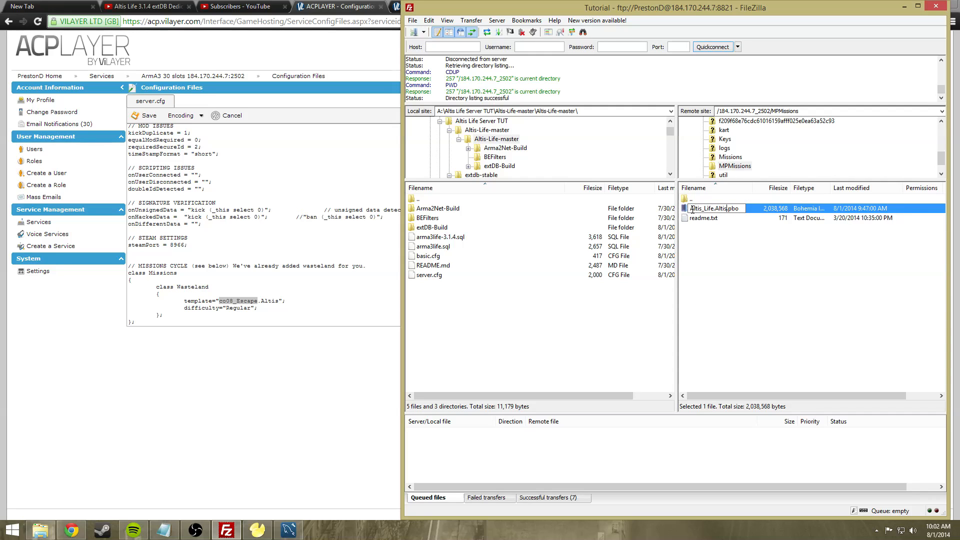
pyautogui.moveTo(690, 209); pyautogui.dragTo(712, 210)
pyautogui.click(288, 355)
pyautogui.moveTo(220, 300); pyautogui.dragTo(257, 300)
pyautogui.write('Altis_Life')
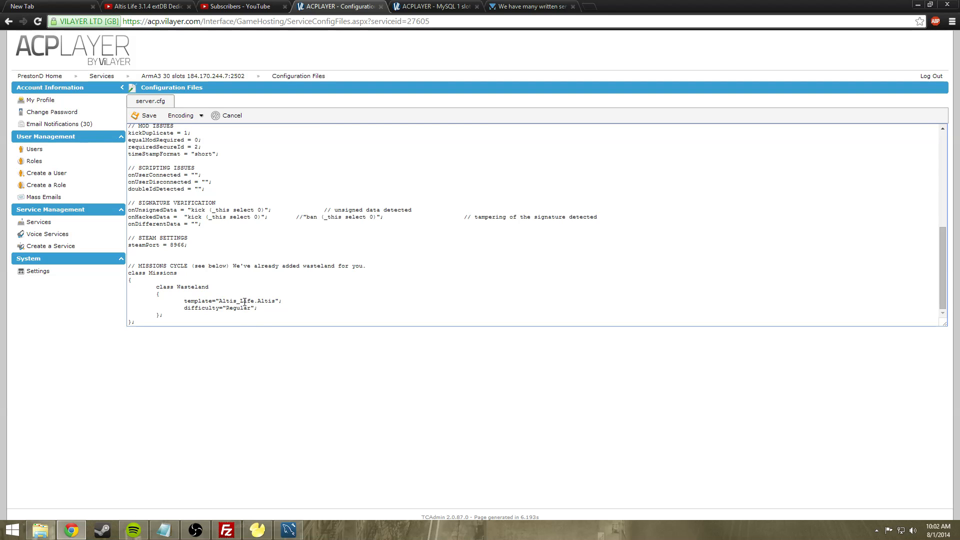
# - Check server.cfg, including maxPlayers = 30, and save it in the ACPlayer editor
pyautogui.scroll(10, 237, 289)
pyautogui.scroll(-3, 215, 278)
pyautogui.scroll(4, 195, 265)
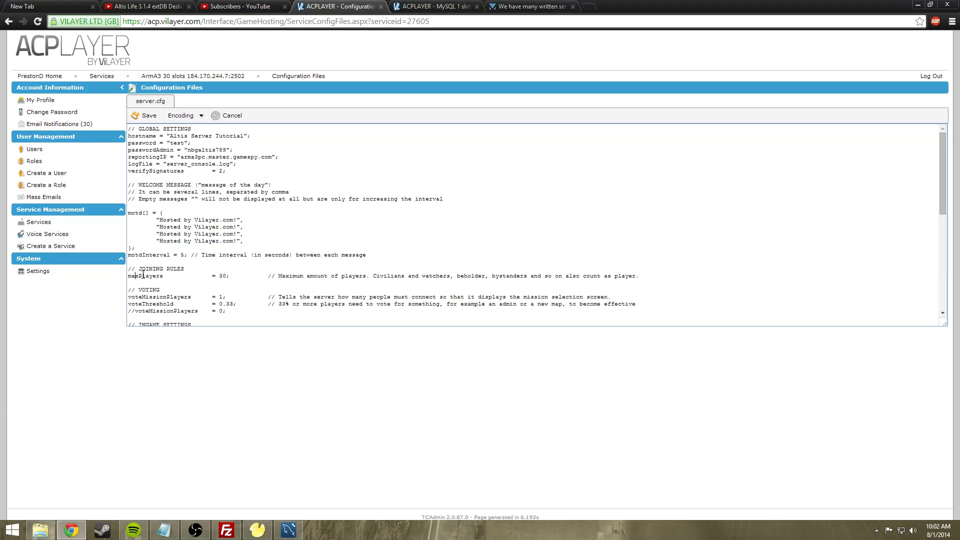
pyautogui.moveTo(163, 276); pyautogui.dragTo(236, 275)
pyautogui.click(236, 275)
pyautogui.scroll(-5, 184, 288)
pyautogui.scroll(5, 194, 243)
pyautogui.click(221, 283)
pyautogui.click(143, 116)
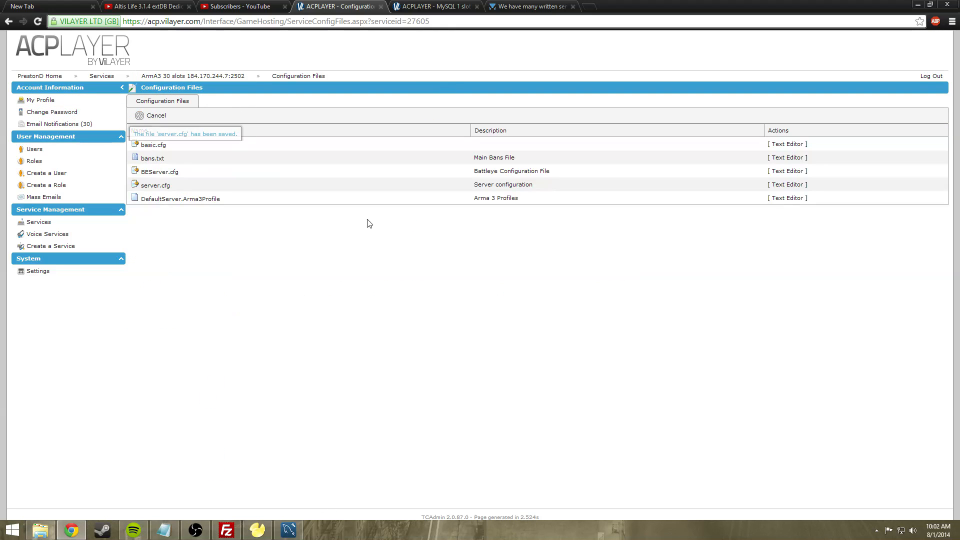
# - Start the ArmA3 server from its overview page, then launch Steam
pyautogui.click(223, 78)
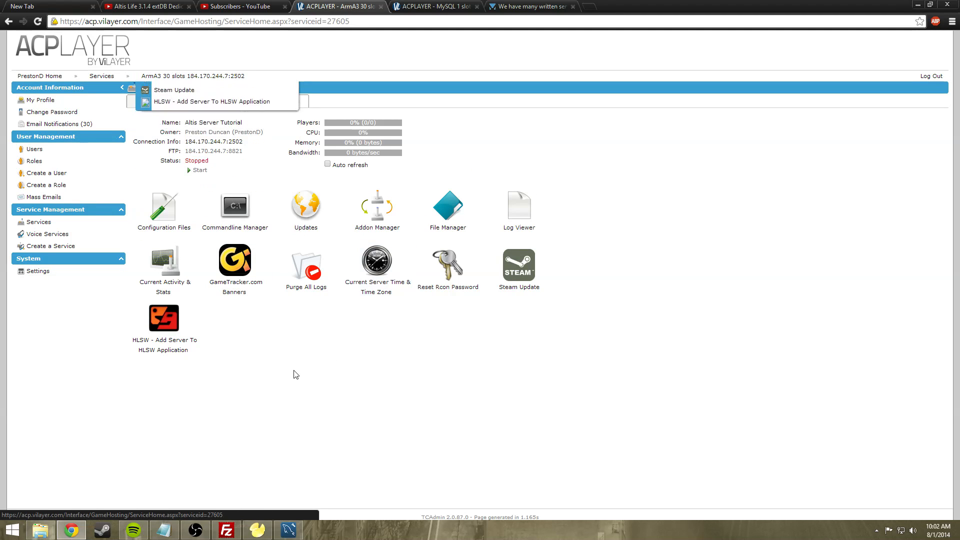
pyautogui.click(197, 171)
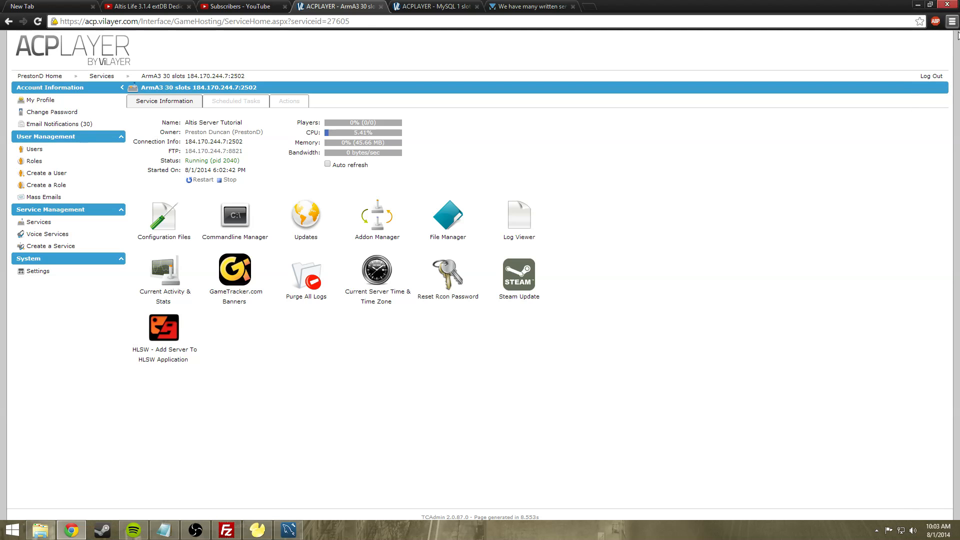
pyautogui.click(936, 97)
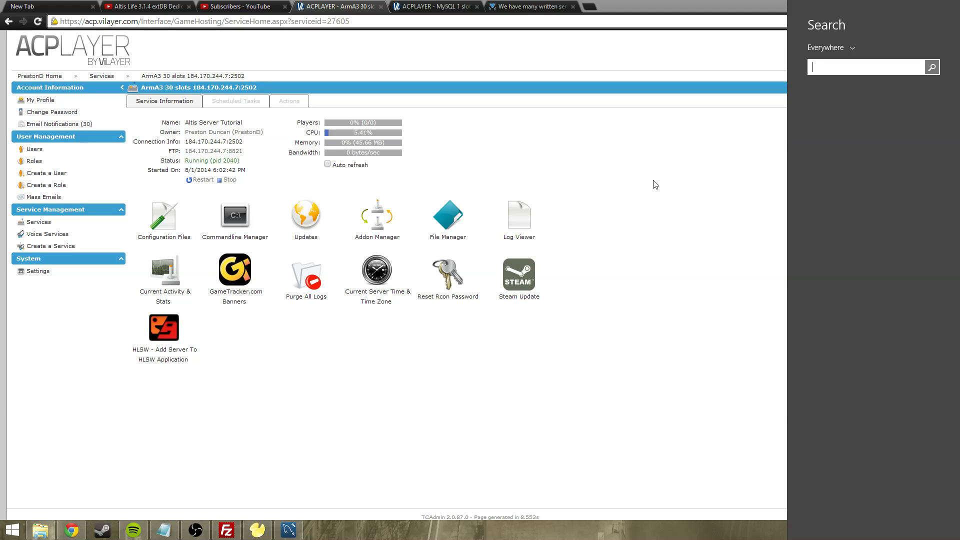
pyautogui.click(105, 533)
pyautogui.click(104, 531)
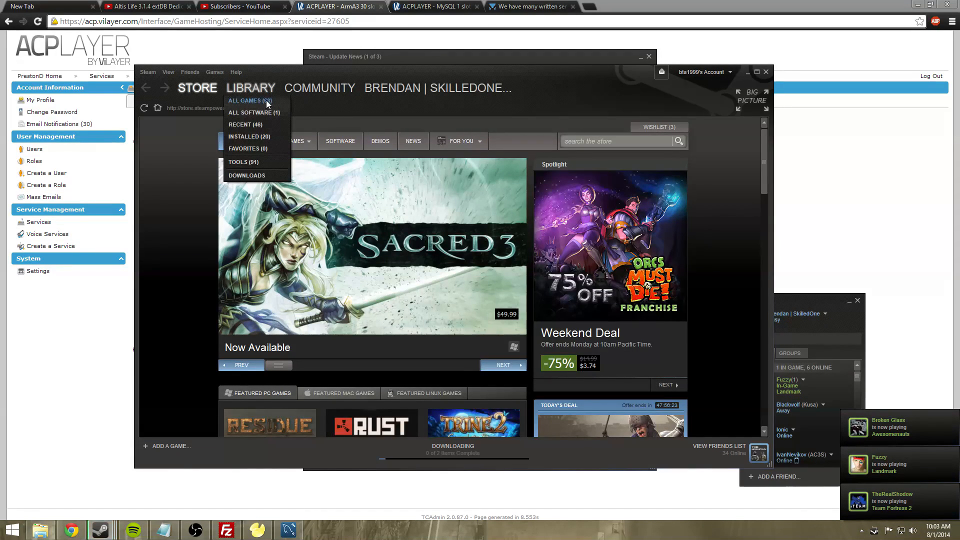
# - Launch Arma 3 from Steam's maximized All Games library and confirm Play in the launch dialog
pyautogui.click(266, 100)
pyautogui.click(648, 58)
pyautogui.click(757, 71)
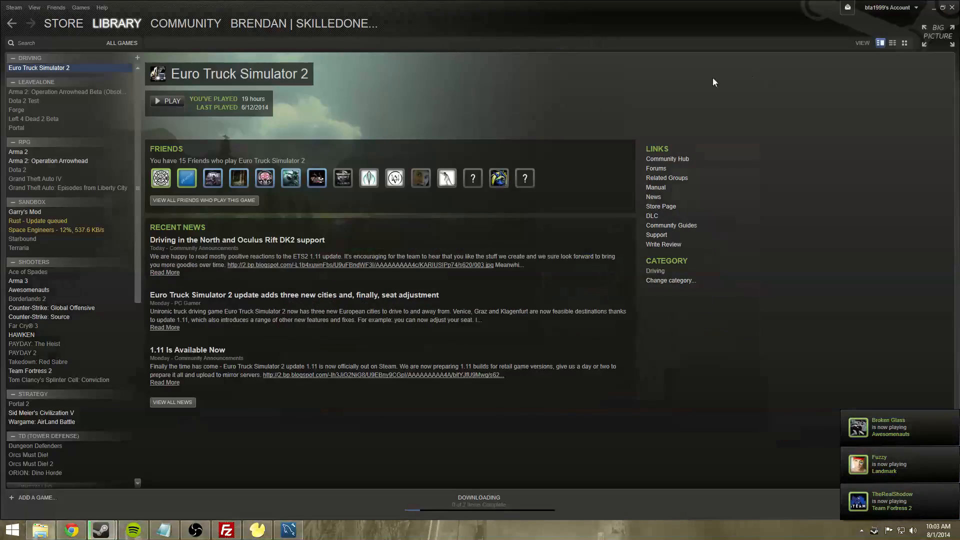
pyautogui.scroll(-2, 69, 195)
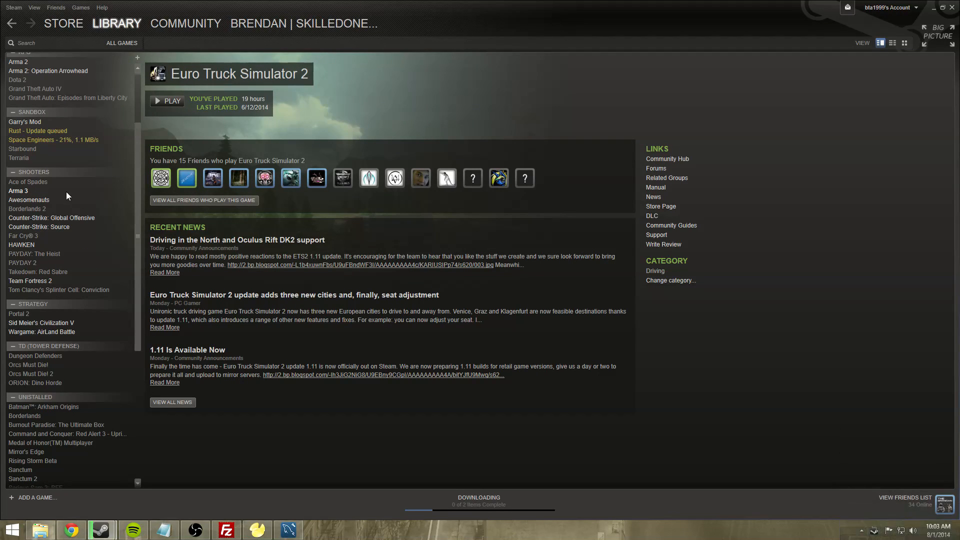
pyautogui.scroll(3, 48, 193)
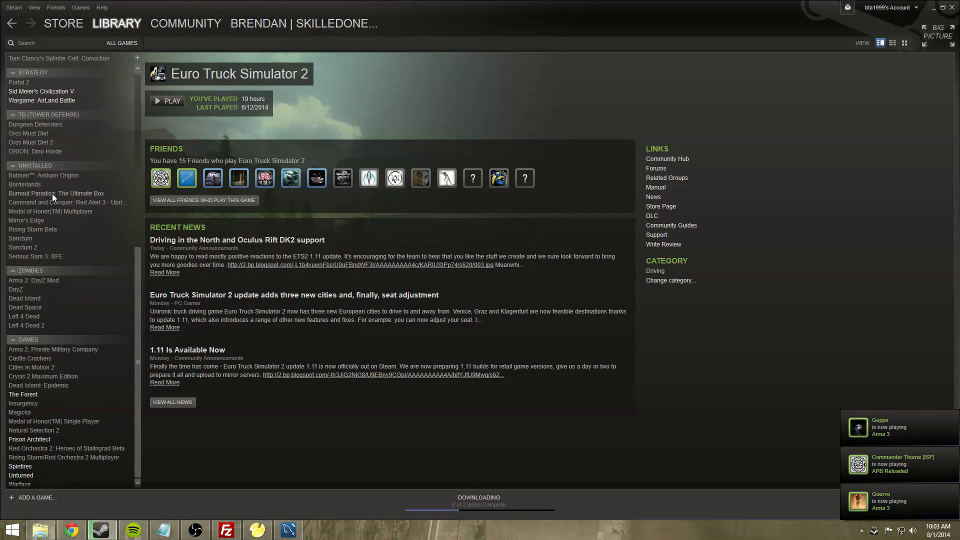
pyautogui.click(18, 281)
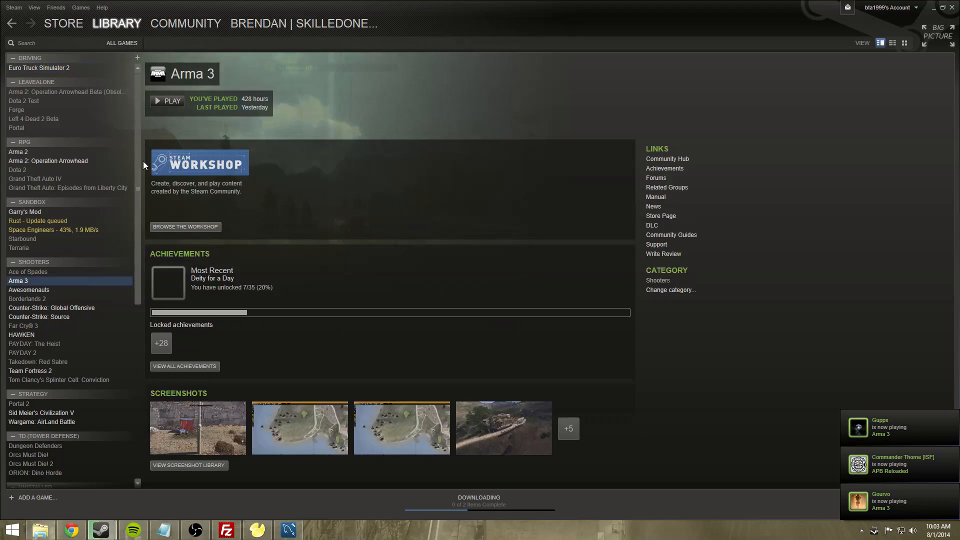
pyautogui.click(168, 100)
pyautogui.click(505, 301)
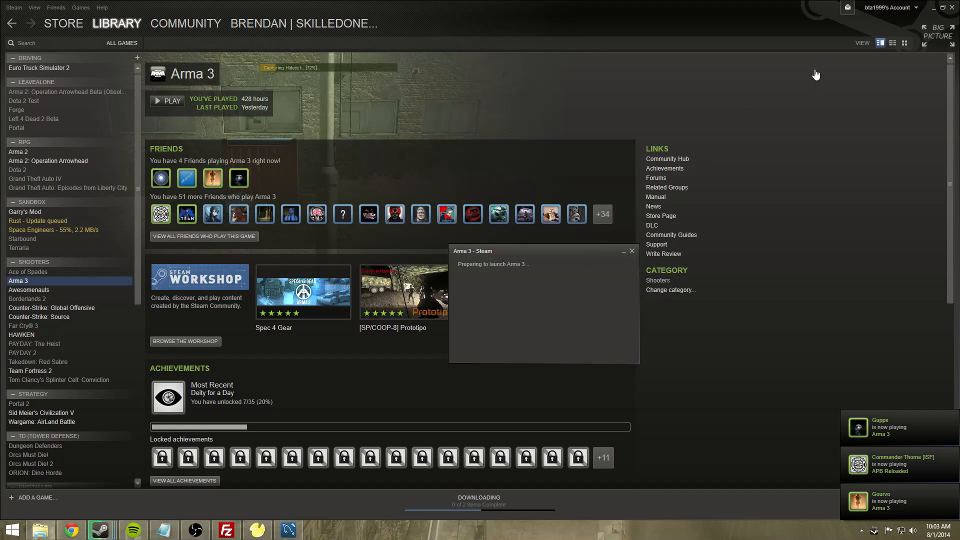
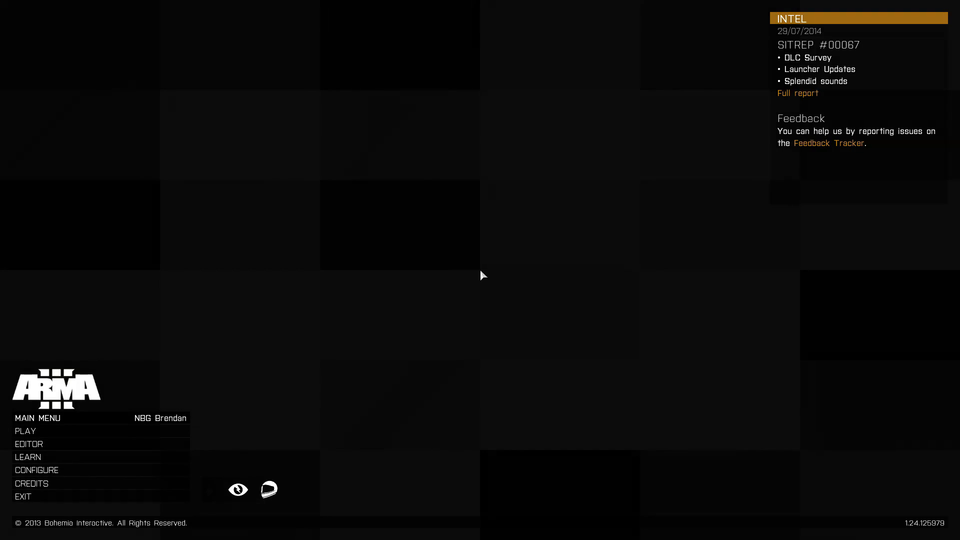
# - Add a remote multiplayer server at address 184.170.244.7, port 2502
pyautogui.click(44, 434)
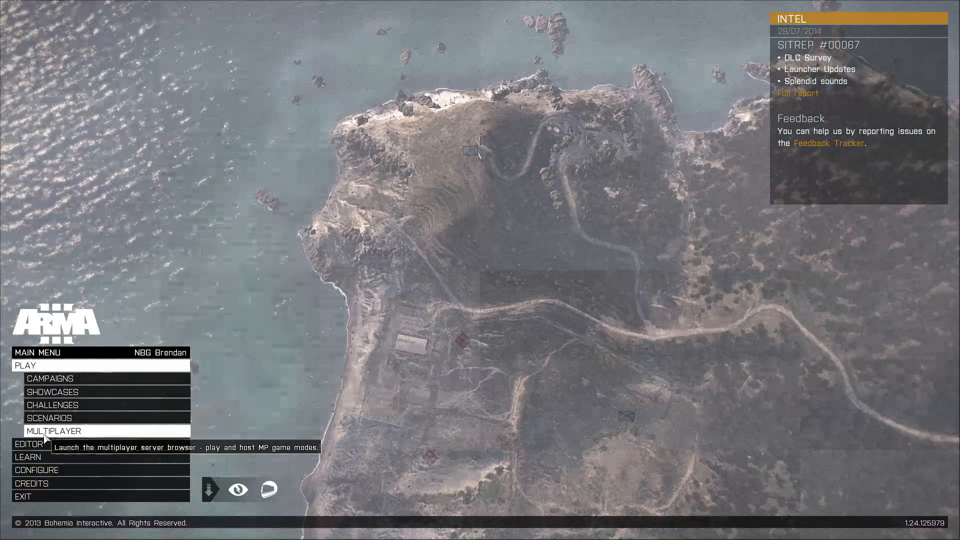
pyautogui.click(44, 433)
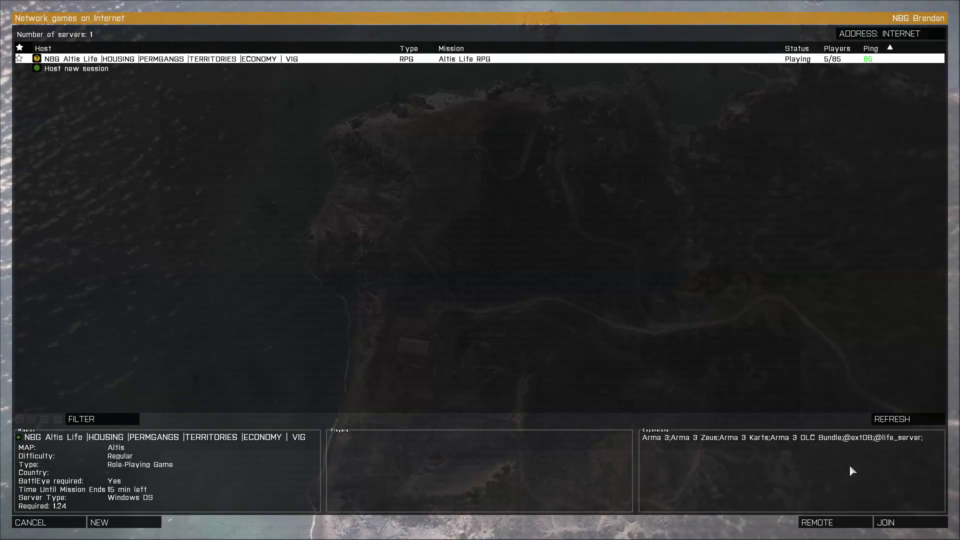
pyautogui.click(825, 522)
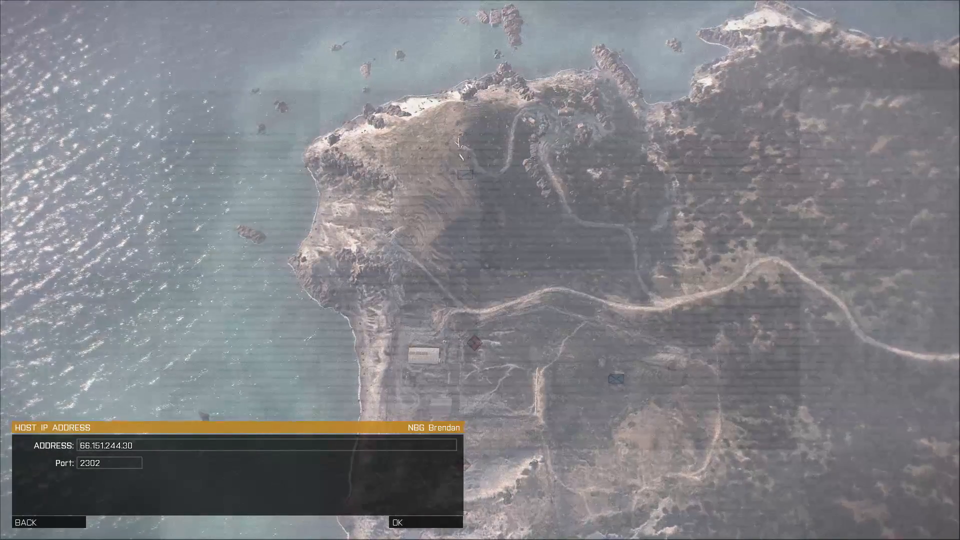
pyautogui.hotkey('alt', 'Tab')
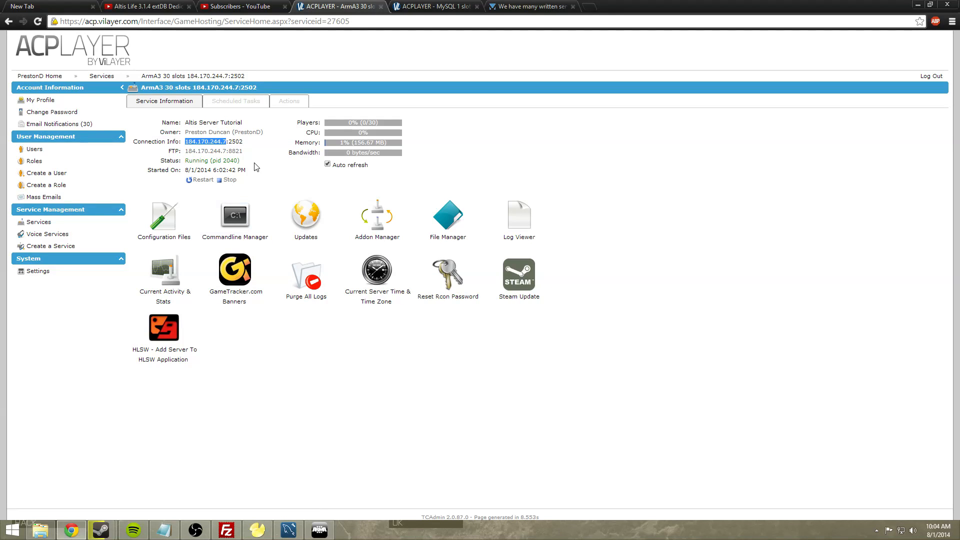
pyautogui.hotkey('alt', 'Tab')
pyautogui.click(150, 446)
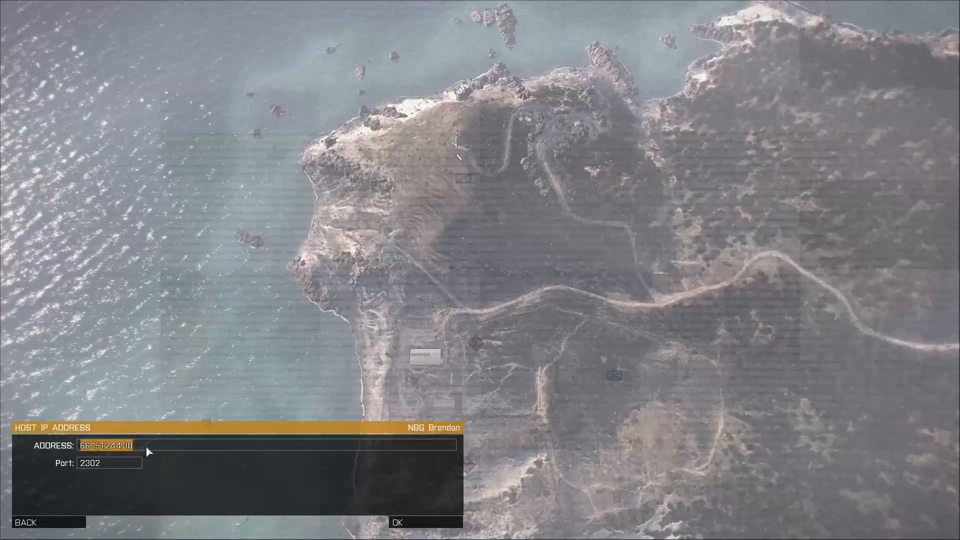
pyautogui.write('184.170.244.7')
pyautogui.click(131, 463)
pyautogui.click(129, 463)
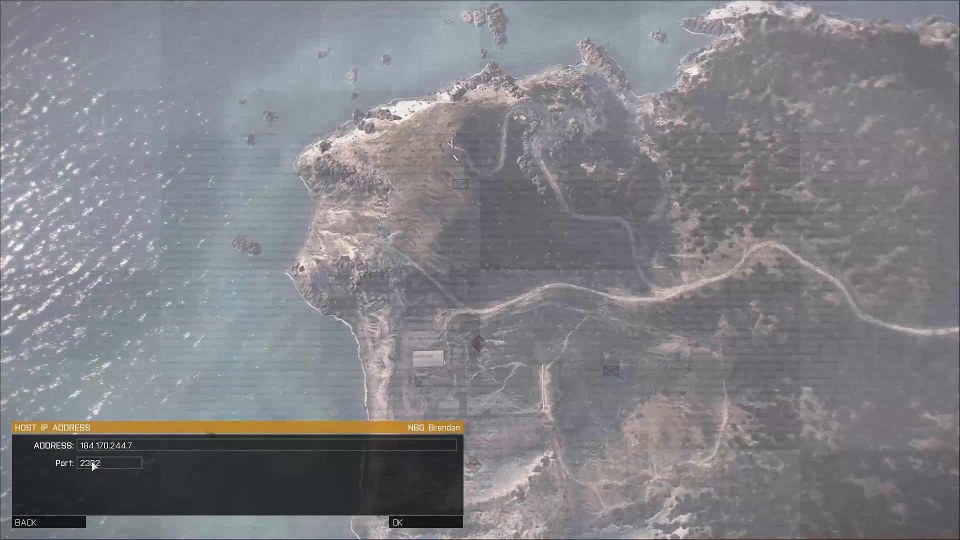
pyautogui.press('BackSpace')
pyautogui.press('BackSpace')
pyautogui.press('BackSpace')
pyautogui.write('502')
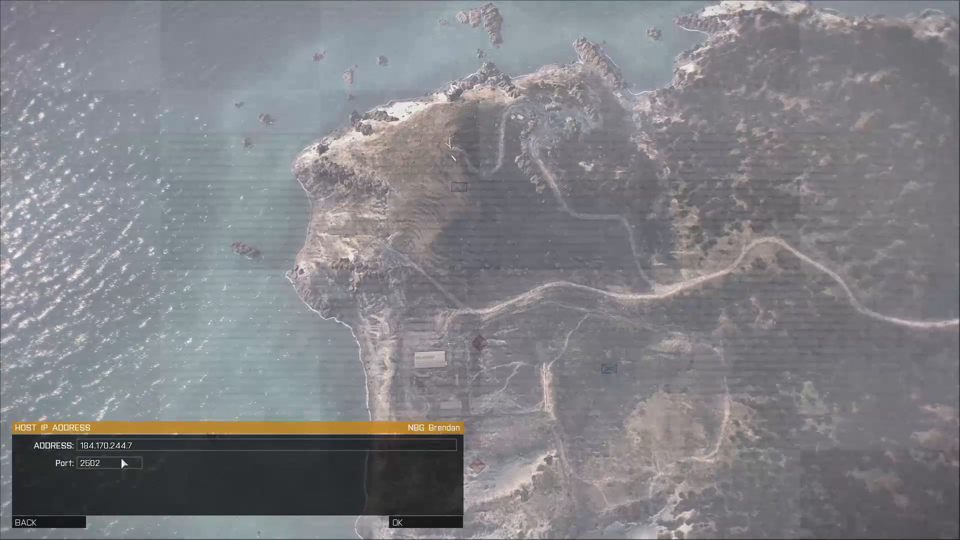
pyautogui.click(454, 524)
# - Join the listed Altis Life server and enter its password
pyautogui.doubleClick(100, 59)
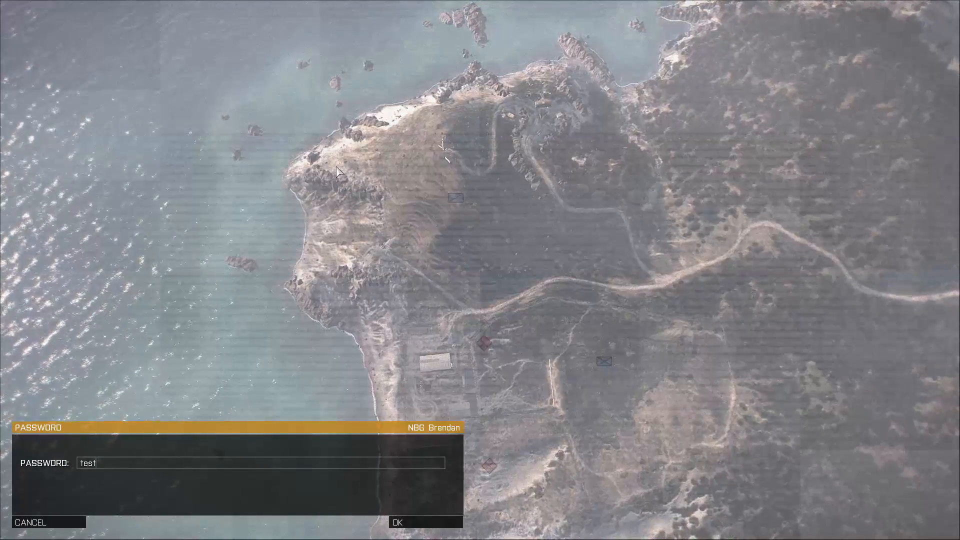
pyautogui.press('Return')
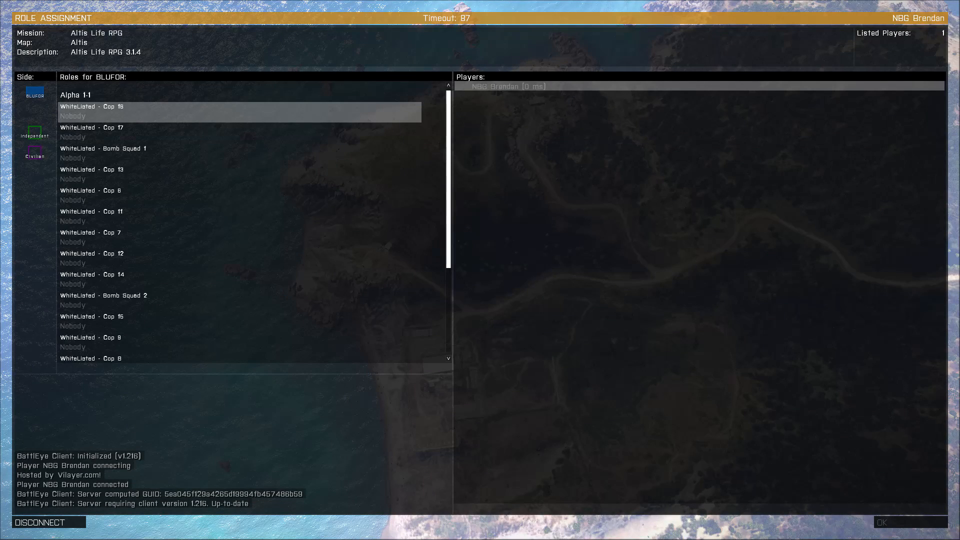
# - Take the Civ 1 slot under Civilian and confirm to load the mission
pyautogui.click(35, 152)
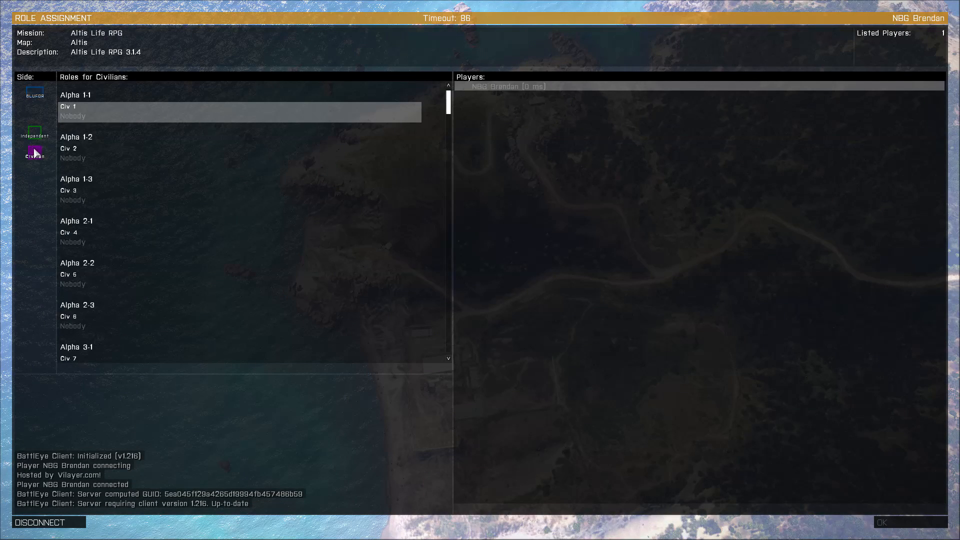
pyautogui.click(74, 120)
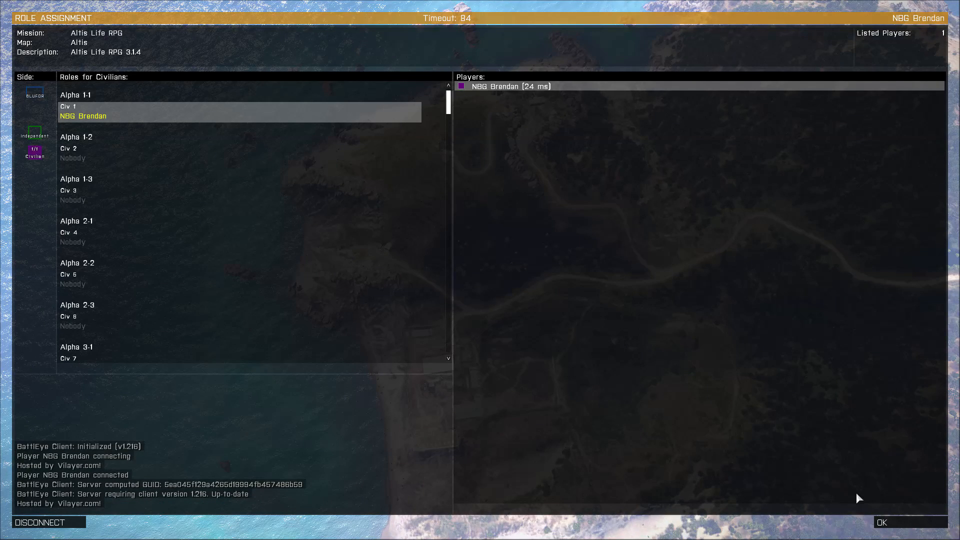
pyautogui.click(889, 525)
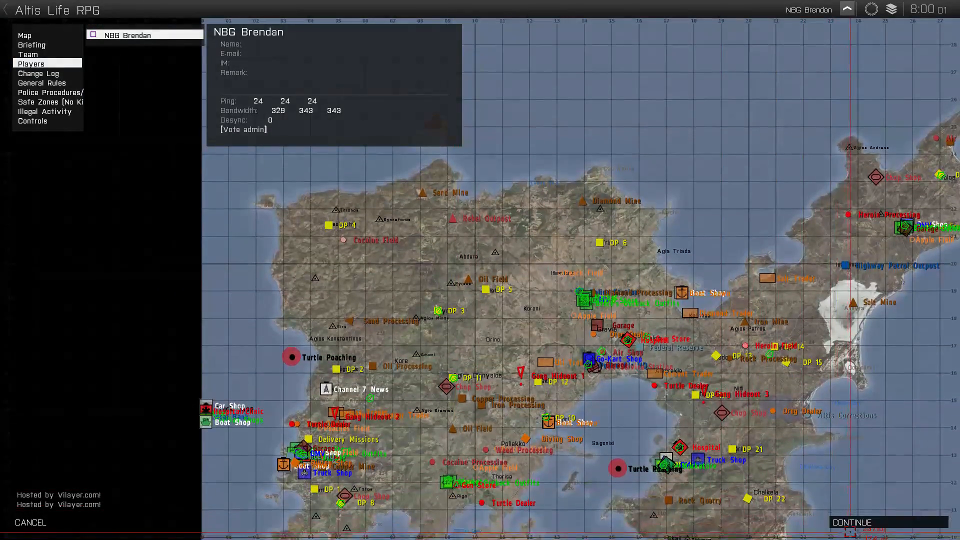
# - Continue past the briefing, then abort the mission after the extDB error
pyautogui.click(856, 525)
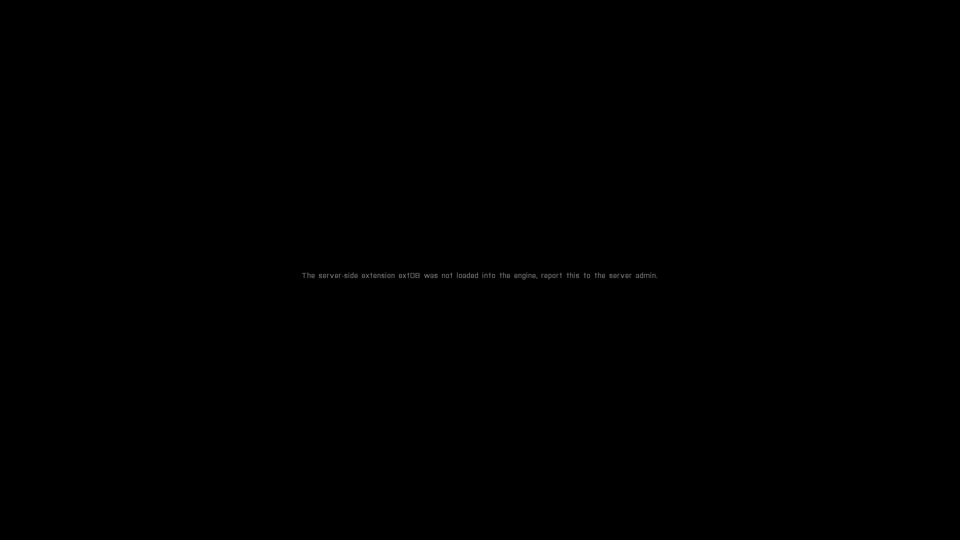
pyautogui.press('Escape')
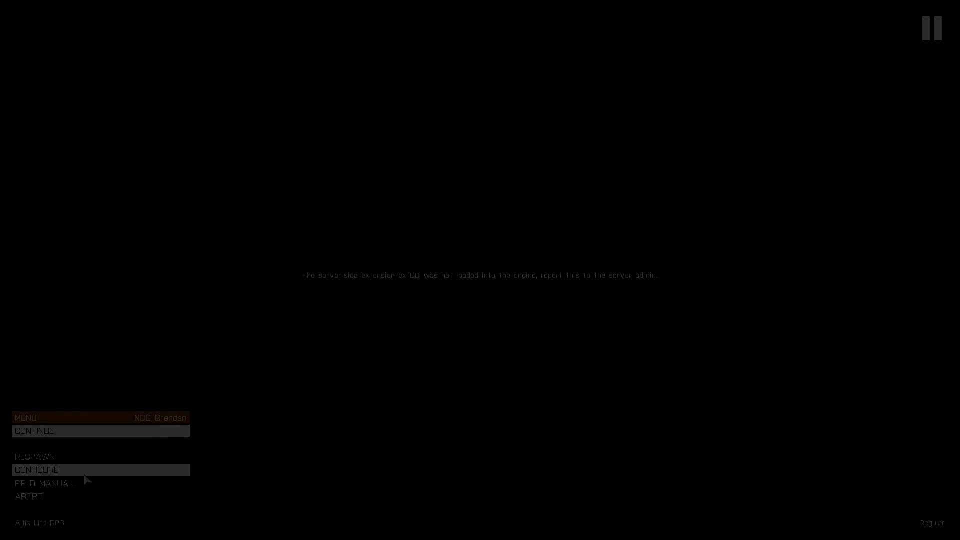
pyautogui.click(91, 497)
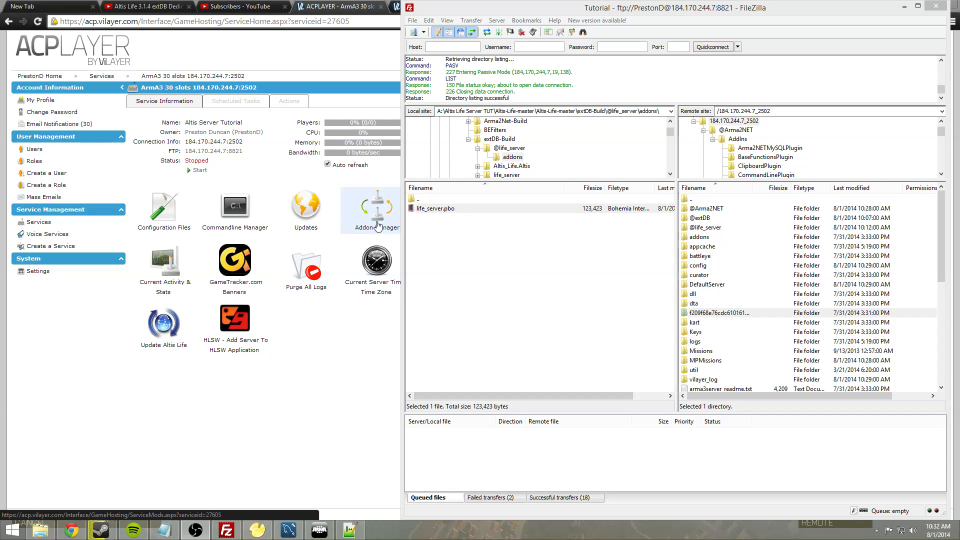
# - Confirm Altis Life in ACPLAYER's Addon Manager, return to the service page, then switch to FileZilla
pyautogui.click(365, 208)
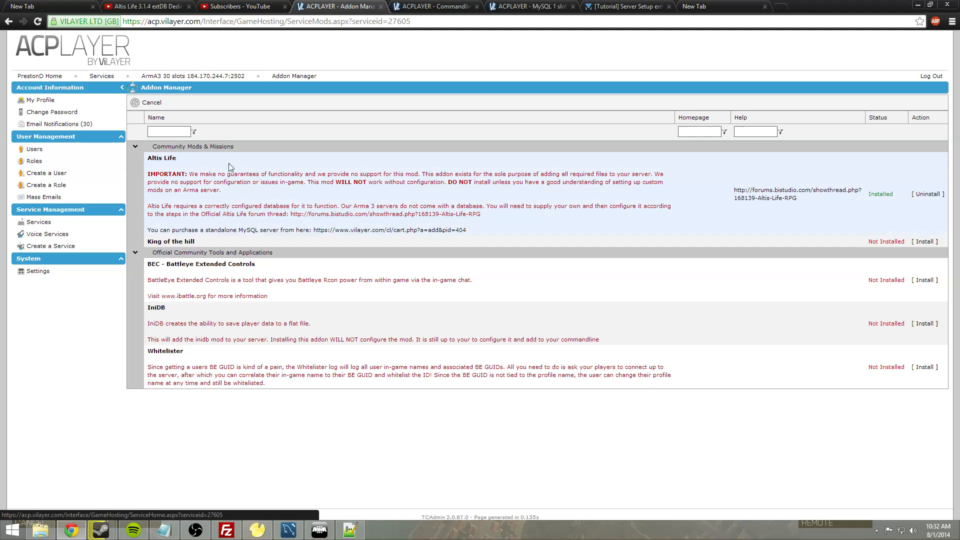
pyautogui.click(8, 21)
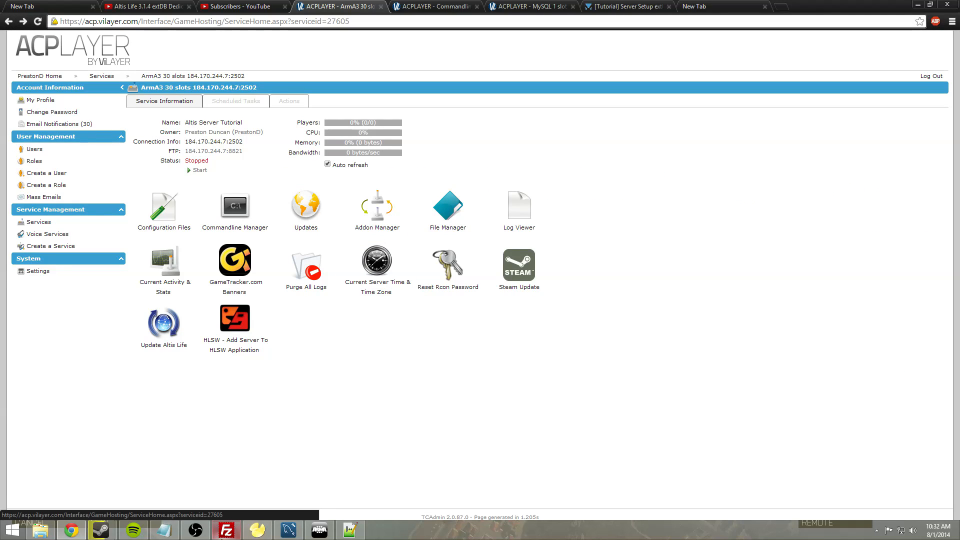
pyautogui.click(227, 530)
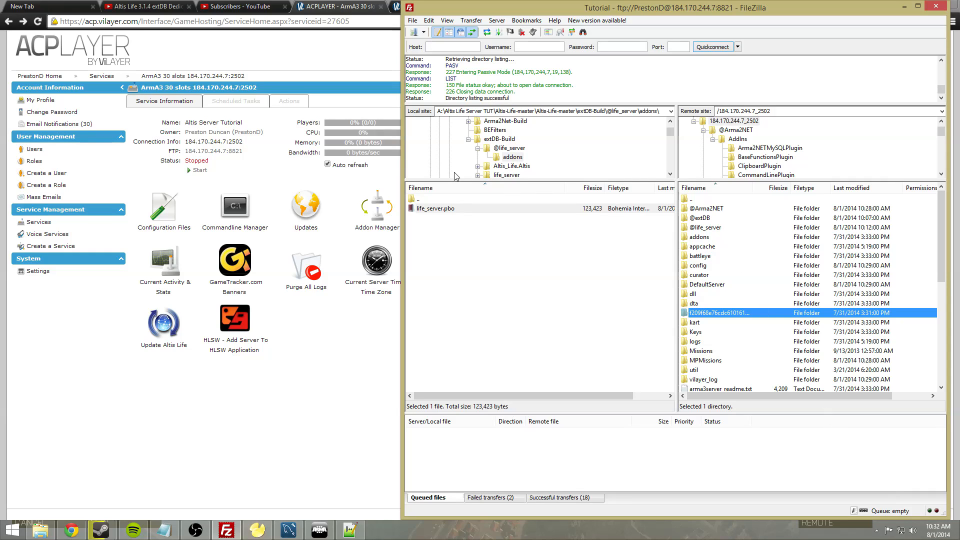
# - Browse FileZilla's local pane to extdb-stable\windows_release\07
pyautogui.doubleClick(418, 200)
pyautogui.doubleClick(419, 200)
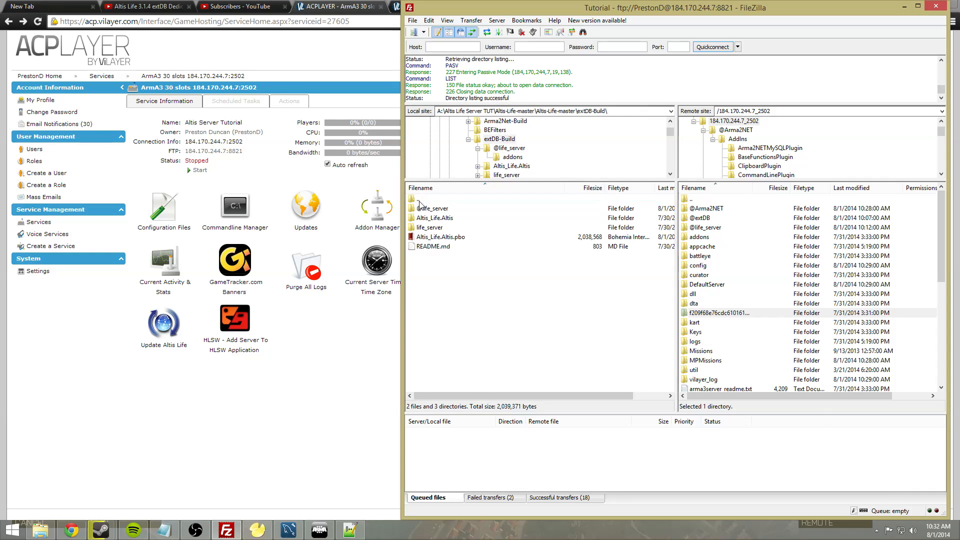
pyautogui.doubleClick(420, 200)
pyautogui.doubleClick(423, 200)
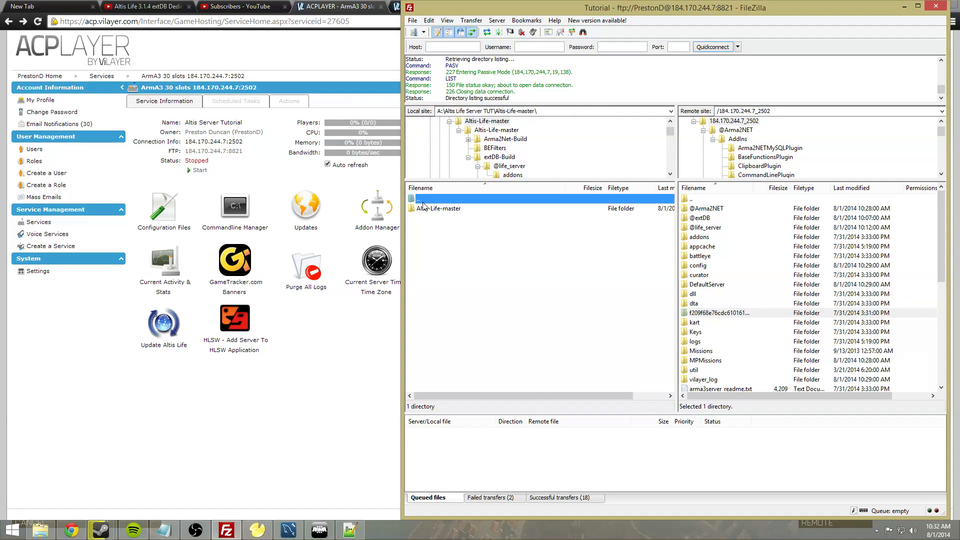
pyautogui.doubleClick(421, 200)
pyautogui.doubleClick(426, 218)
pyautogui.doubleClick(431, 209)
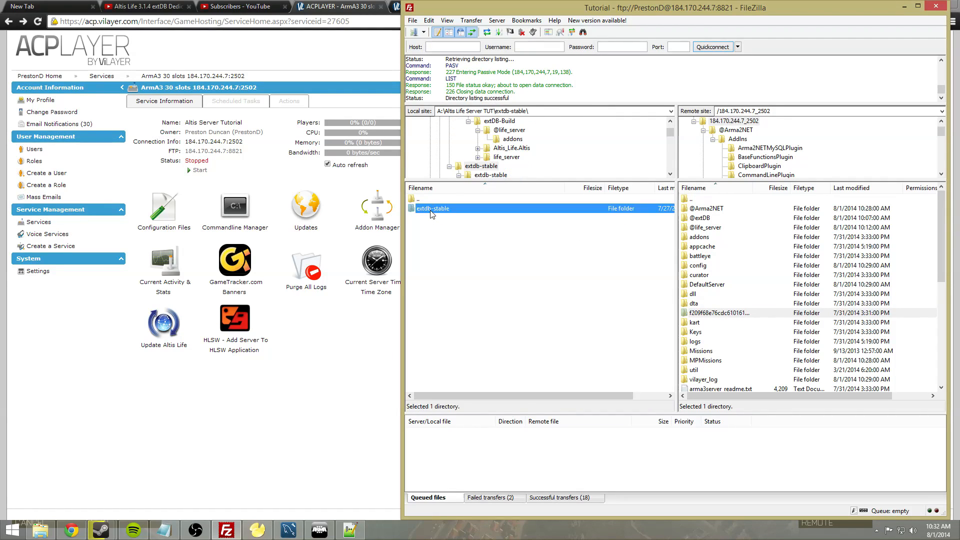
pyautogui.doubleClick(432, 227)
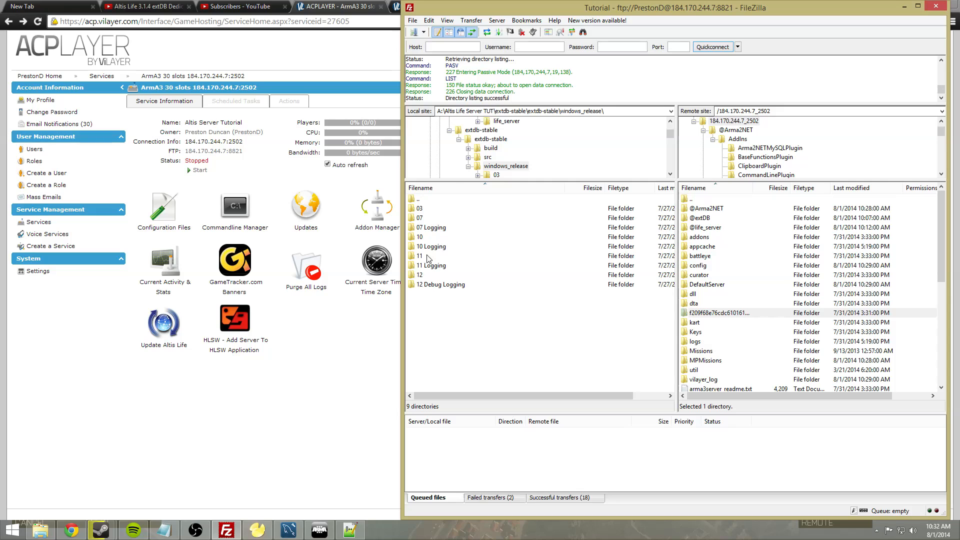
pyautogui.doubleClick(431, 219)
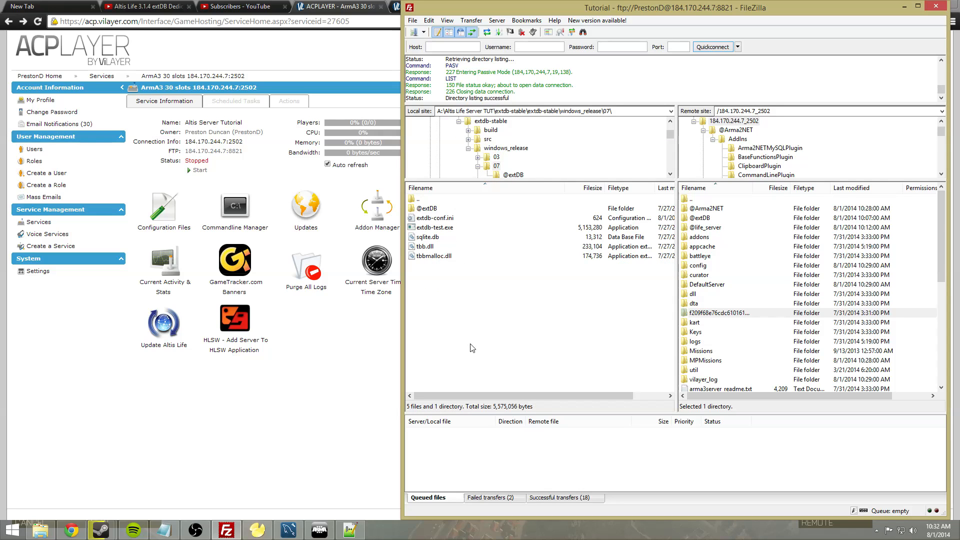
pyautogui.moveTo(466, 313); pyautogui.dragTo(431, 240)
pyautogui.keyDown('ctrl'); pyautogui.click(424, 220); pyautogui.keyUp('ctrl')
pyautogui.keyDown('ctrl'); pyautogui.click(426, 209); pyautogui.keyUp('ctrl')
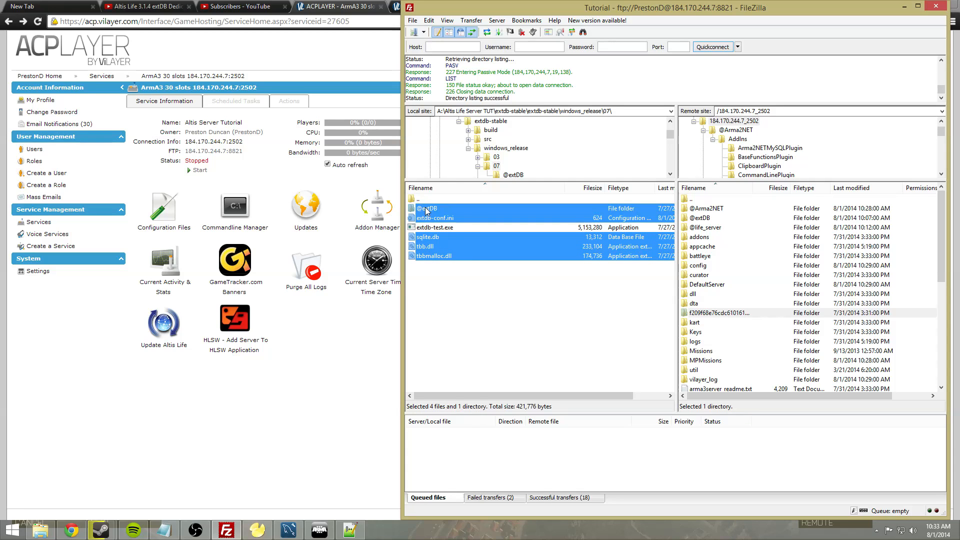
pyautogui.click(478, 288)
pyautogui.click(433, 220)
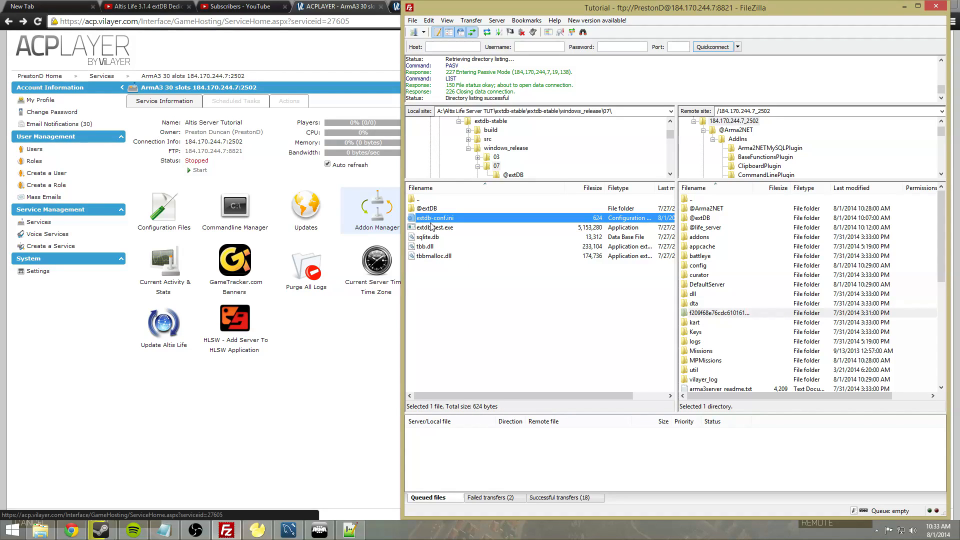
pyautogui.click(494, 284)
pyautogui.moveTo(439, 249); pyautogui.dragTo(456, 207)
pyautogui.keyDown('ctrl'); pyautogui.click(434, 218); pyautogui.keyUp('ctrl')
pyautogui.keyDown('ctrl'); pyautogui.click(428, 209); pyautogui.keyUp('ctrl')
pyautogui.rightClick(455, 209)
pyautogui.click(472, 214)
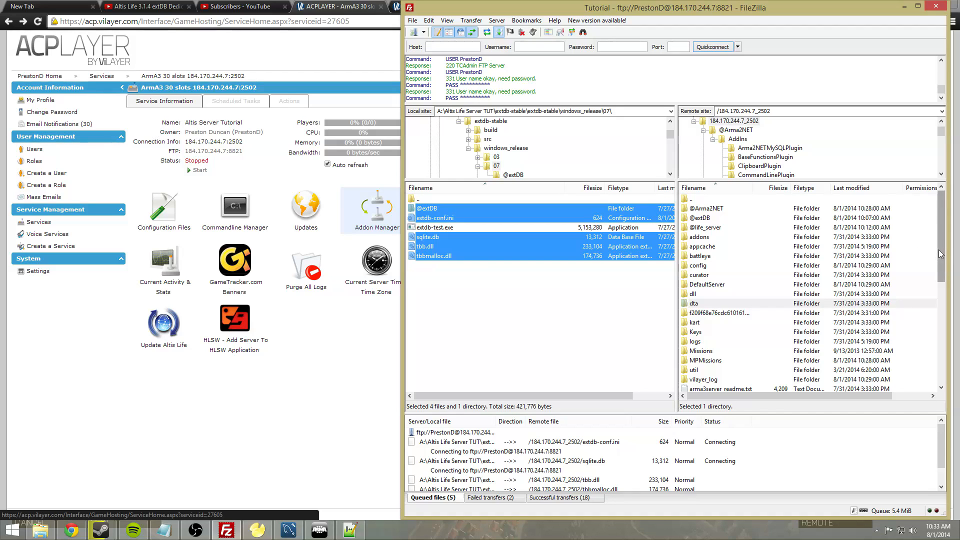
pyautogui.click(307, 356)
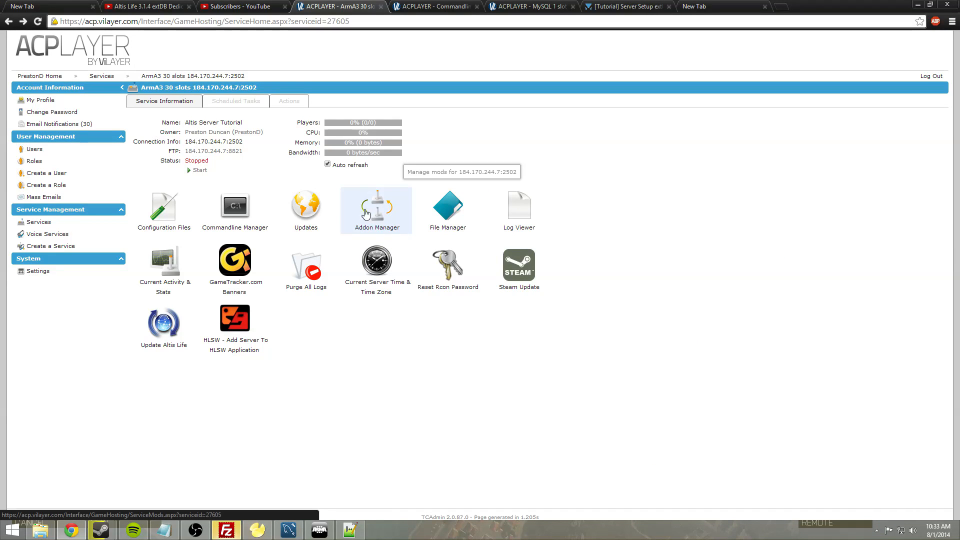
pyautogui.click(40, 530)
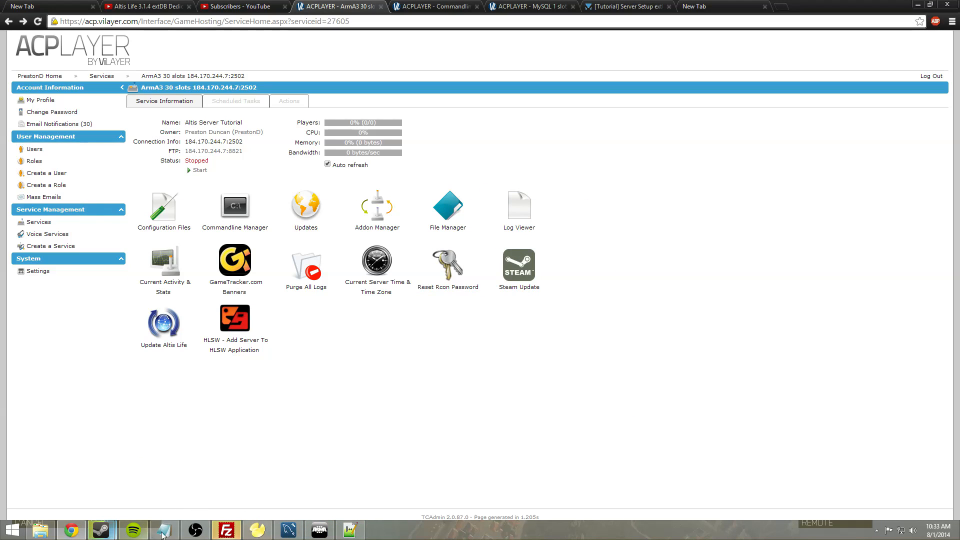
# - Overwrite the existing extDB files on the server until the transfer queue is empty
pyautogui.click(226, 530)
pyautogui.click(650, 321)
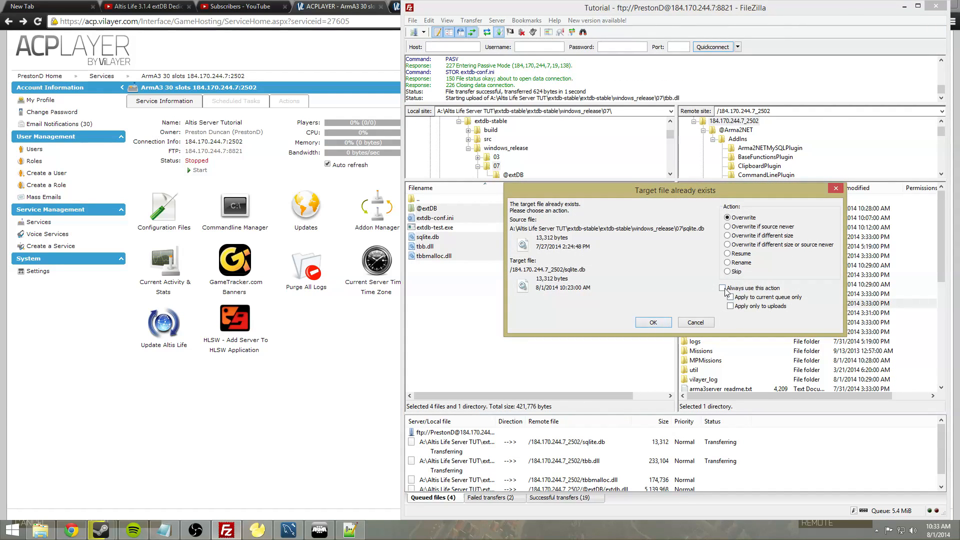
pyautogui.click(653, 322)
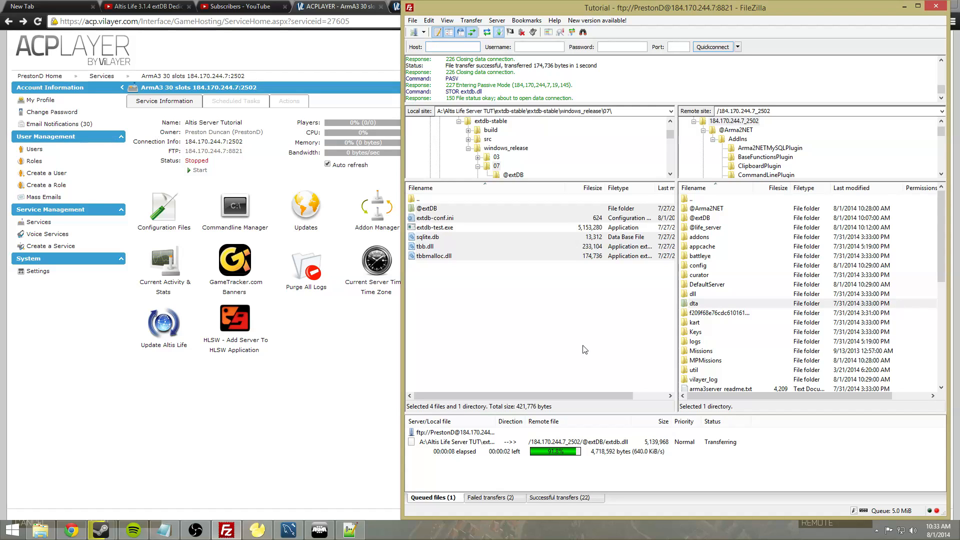
pyautogui.click(457, 311)
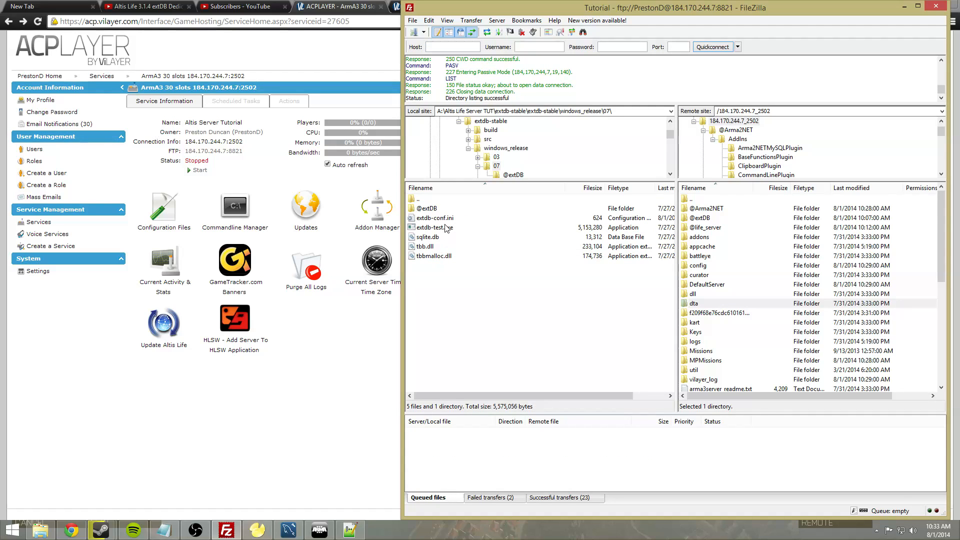
pyautogui.click(746, 341)
pyautogui.scroll(-4, 746, 340)
pyautogui.scroll(4, 746, 340)
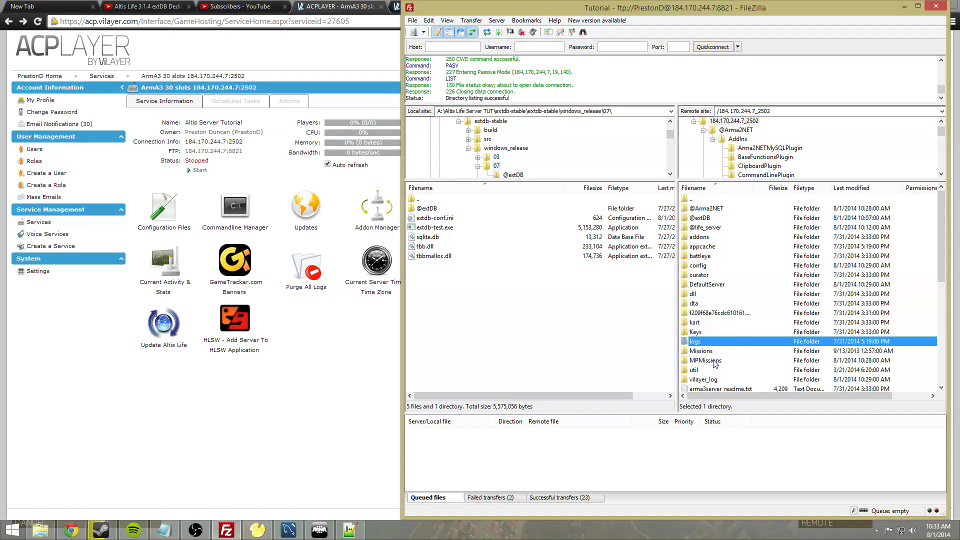
# - Start the stopped Altis Server Tutorial service in ACPLAYER, then return to Arma 3
pyautogui.click(200, 413)
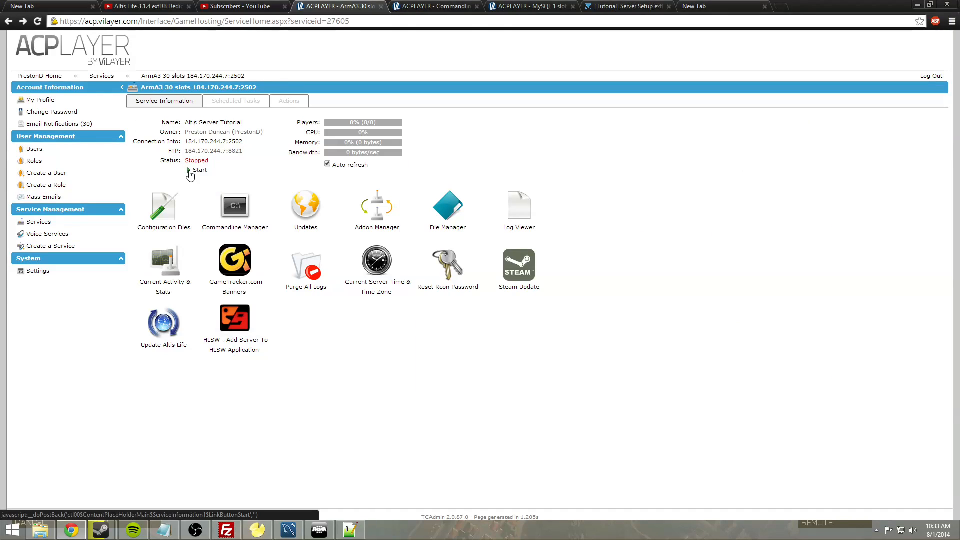
pyautogui.click(353, 535)
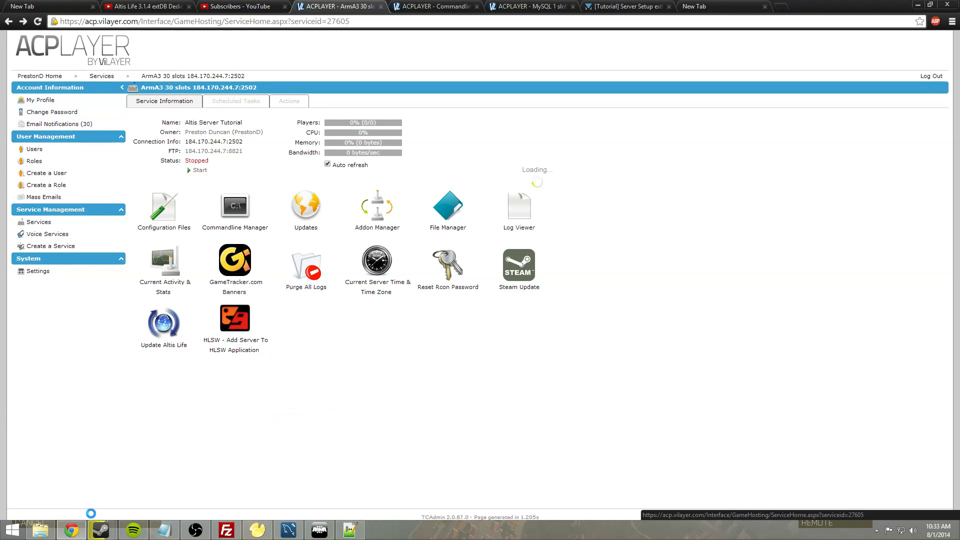
pyautogui.click(42, 530)
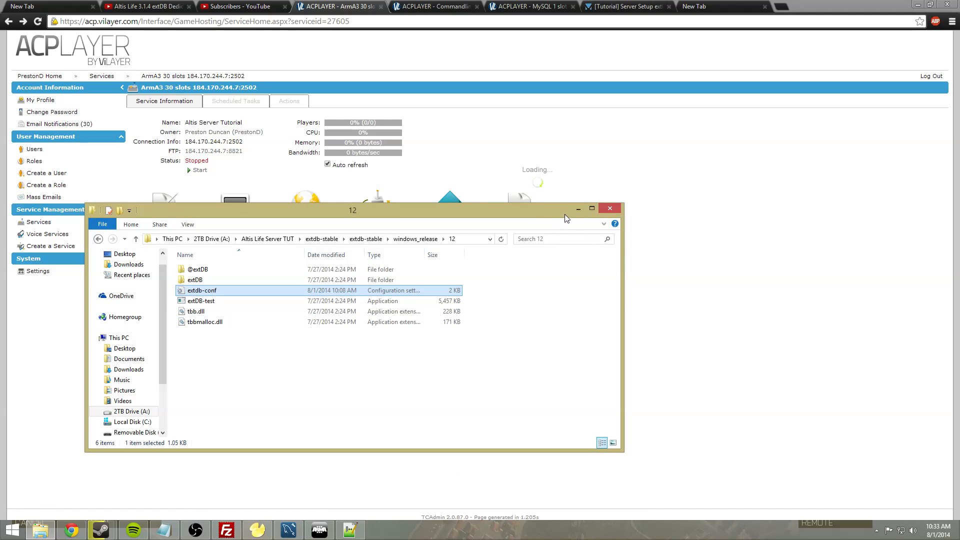
pyautogui.click(577, 208)
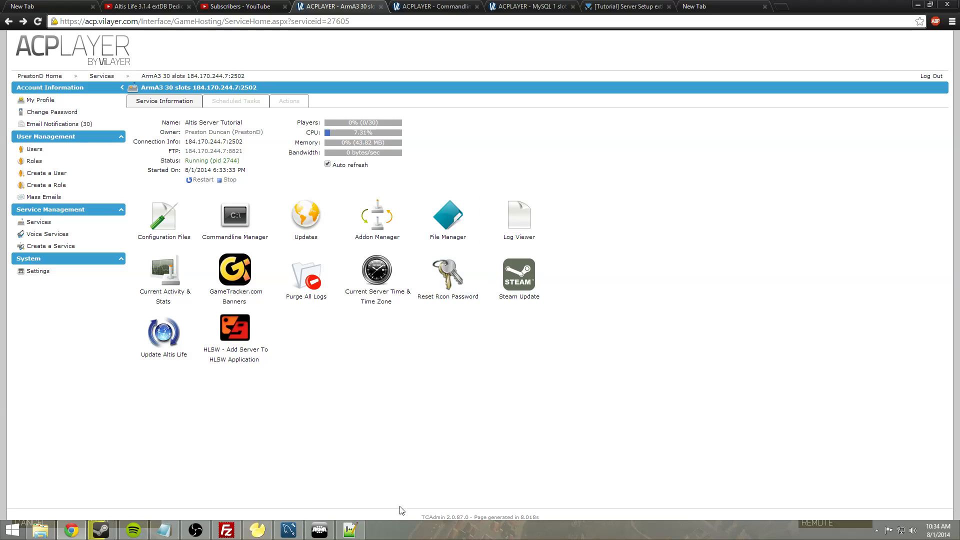
pyautogui.click(324, 532)
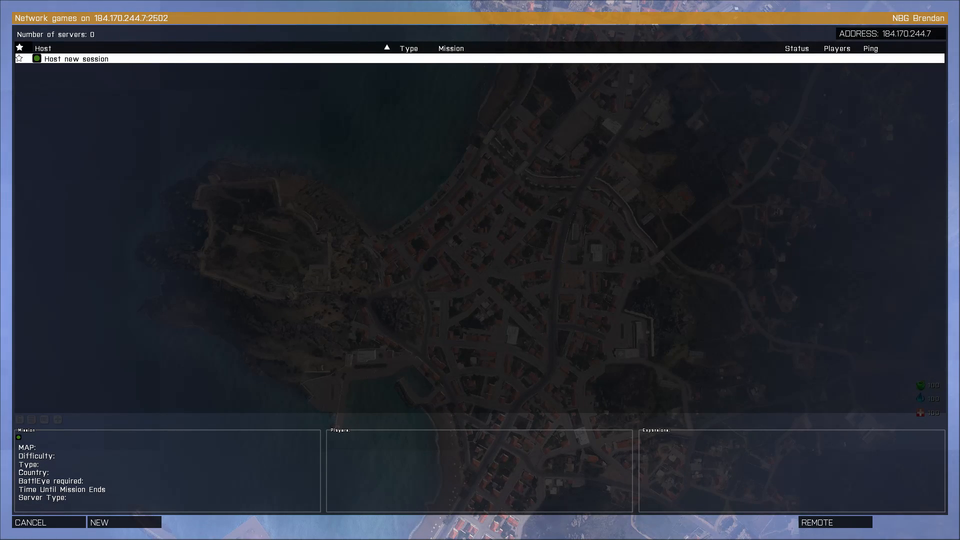
# - Delete the single player record from Navicat's players table and close the table
pyautogui.hotkey('alt', 'Tab')
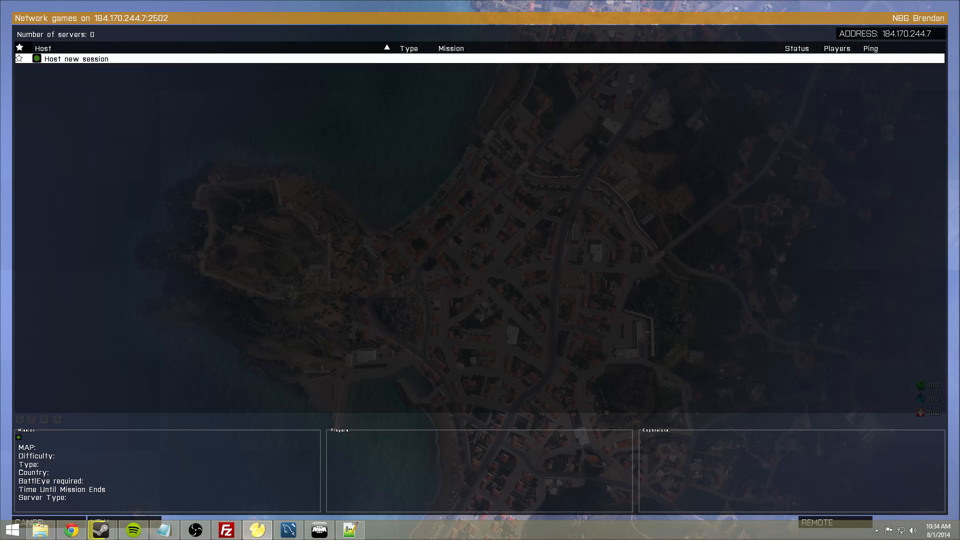
pyautogui.click(258, 530)
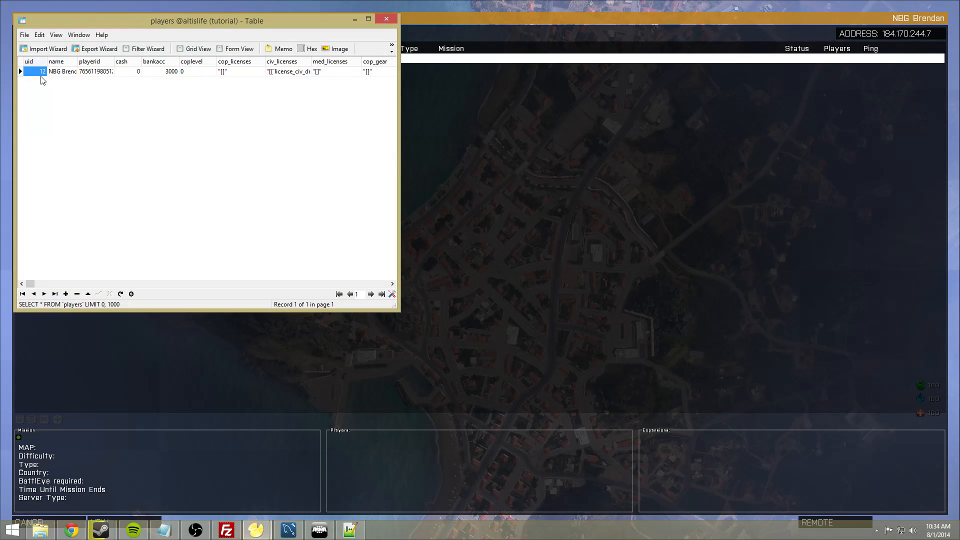
pyautogui.rightClick(43, 73)
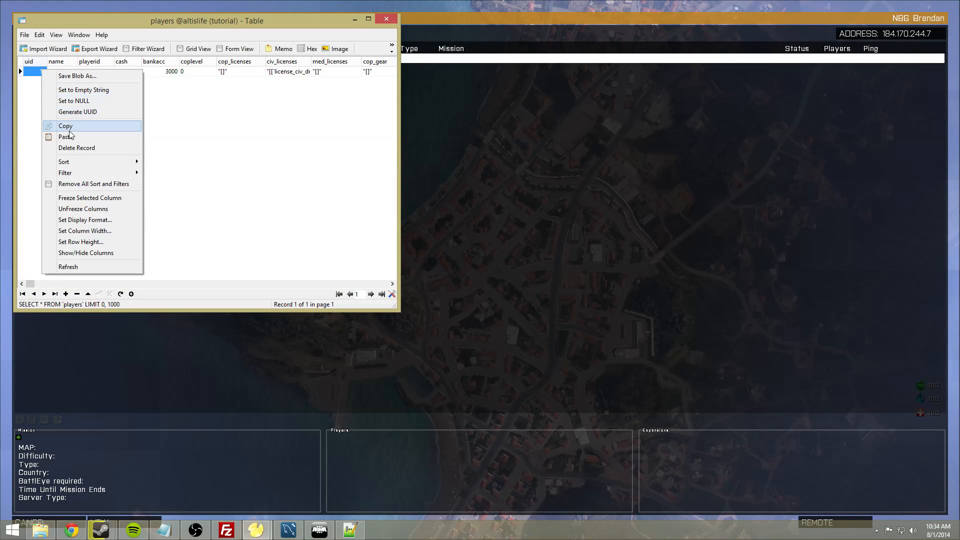
pyautogui.click(68, 148)
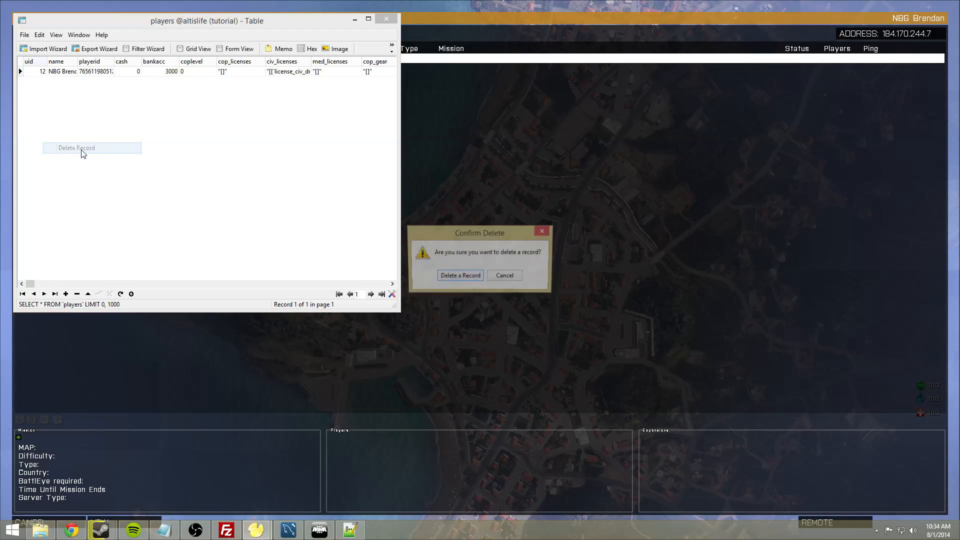
pyautogui.click(456, 278)
pyautogui.click(386, 19)
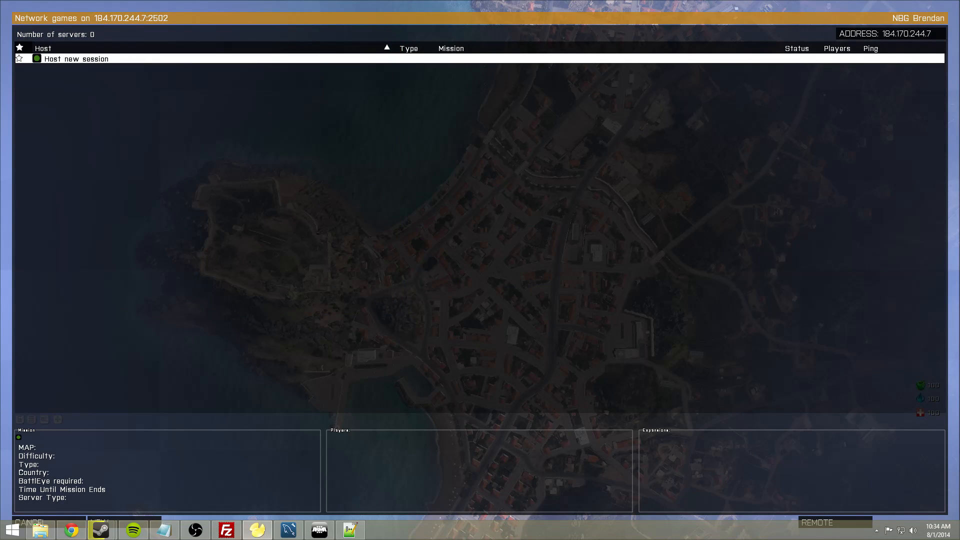
# - Rejoin the Altis Server Tutorial server with its password and pick the Civilian side
pyautogui.doubleClick(153, 61)
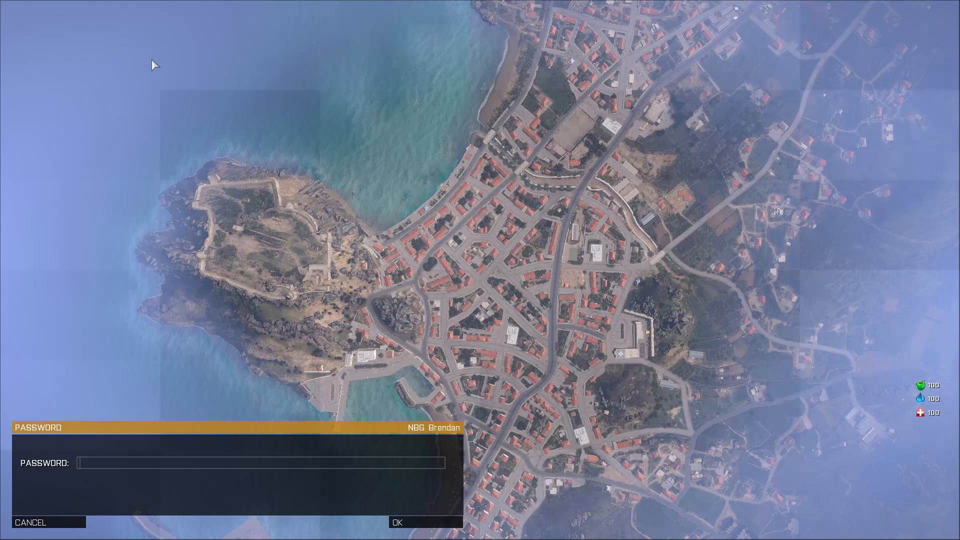
pyautogui.press('Return')
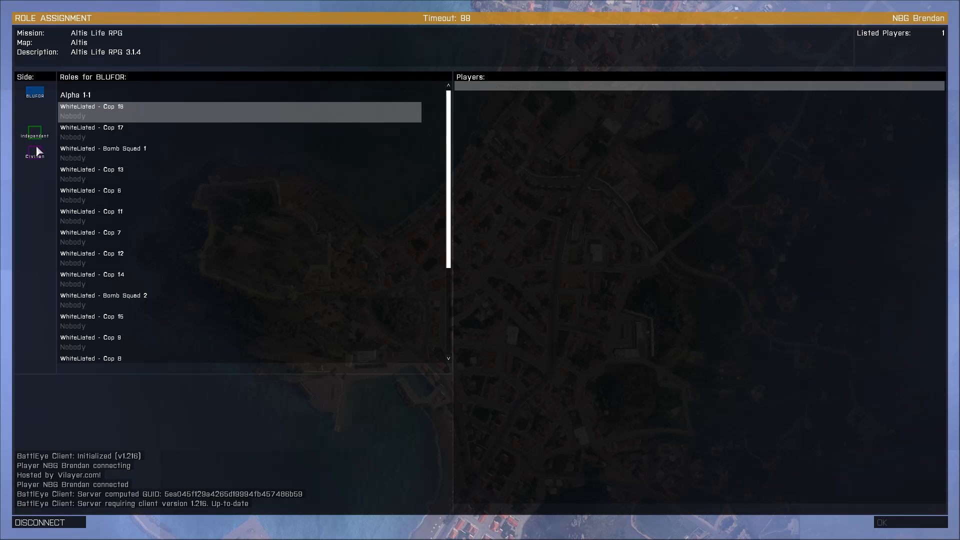
pyautogui.click(36, 151)
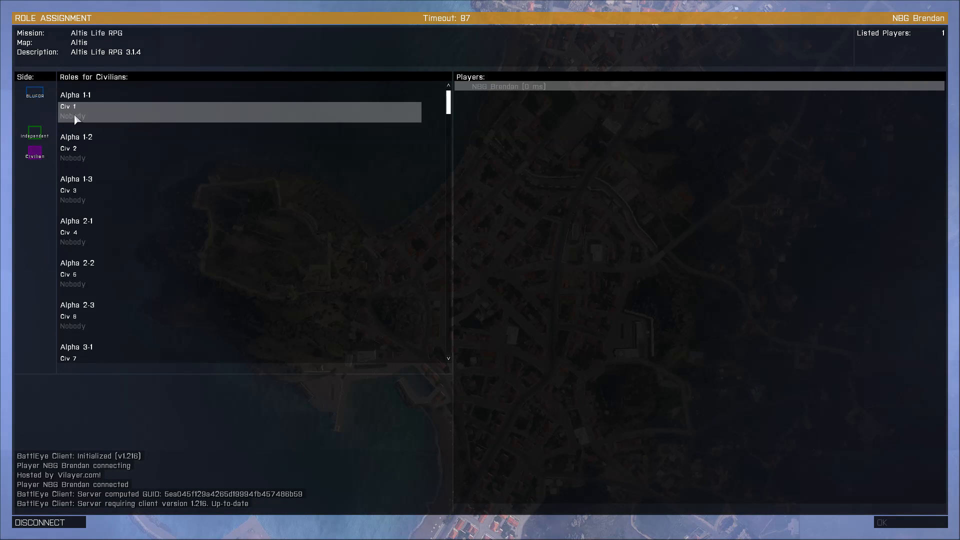
pyautogui.click(881, 523)
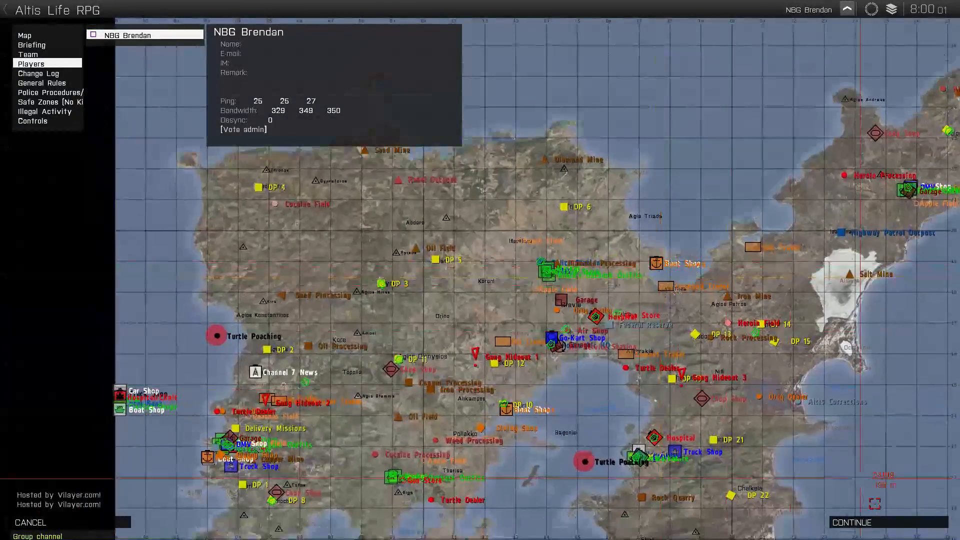
# - Spawn at Kavala and dismiss the server's welcome message
pyautogui.click(886, 523)
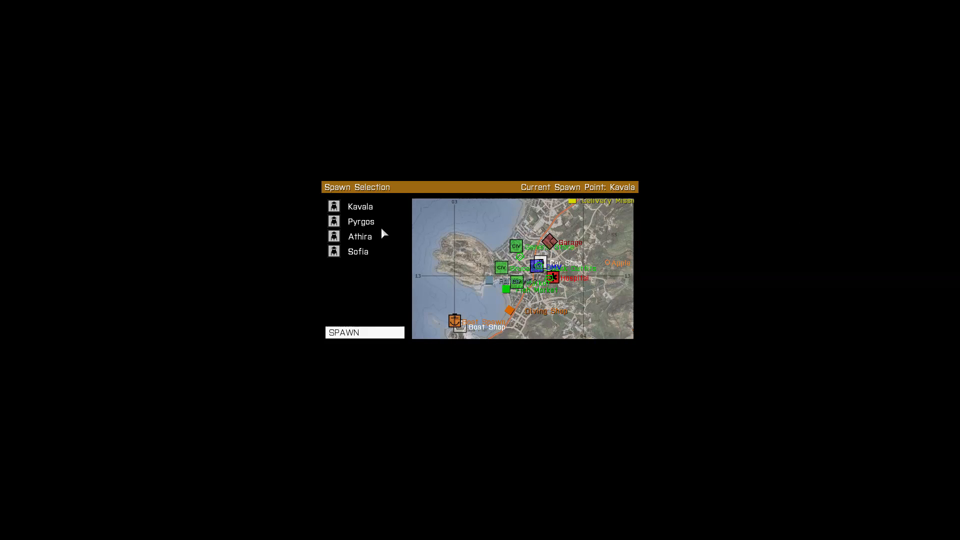
pyautogui.click(354, 334)
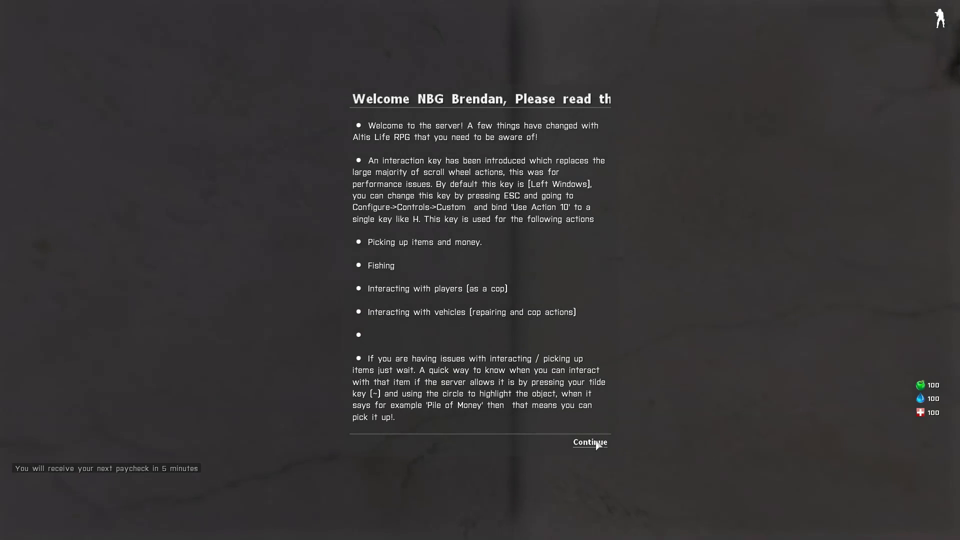
pyautogui.click(590, 442)
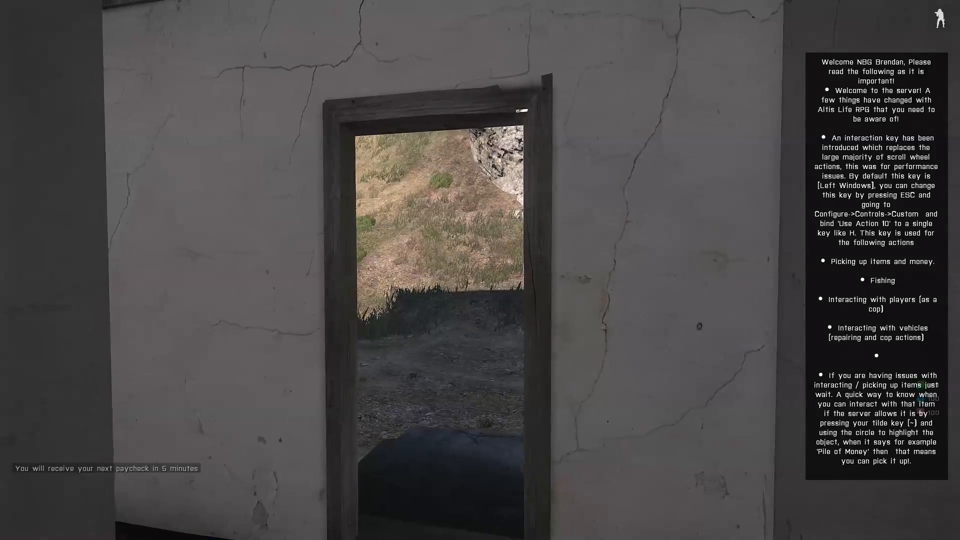
# - Walk through the building, check the Y player menu, and pause the game
pyautogui.press('w')
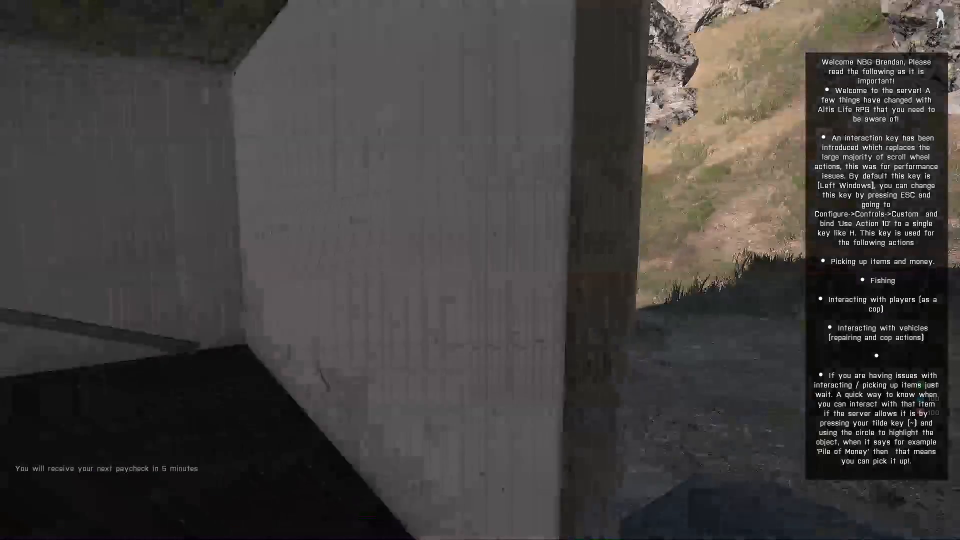
pyautogui.press('y')
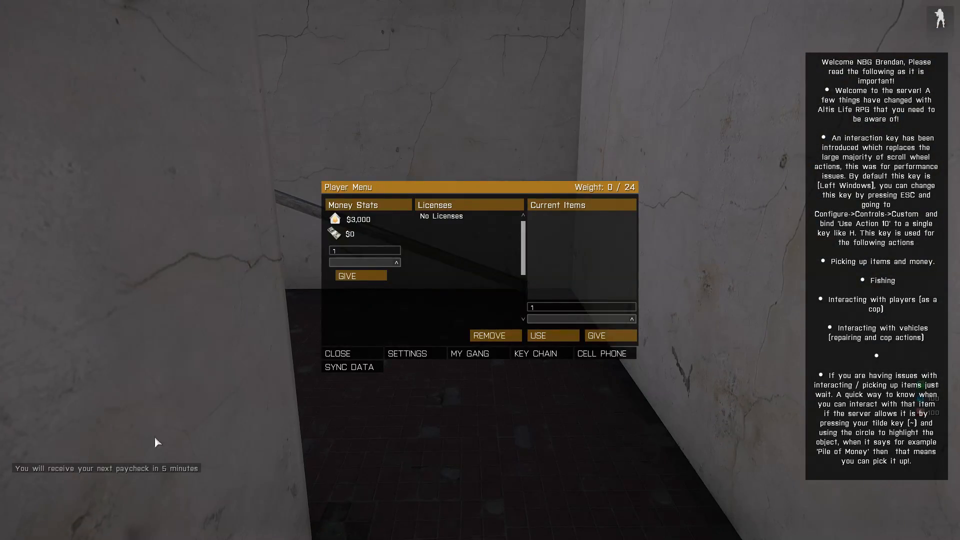
pyautogui.click(338, 354)
pyautogui.press('w')
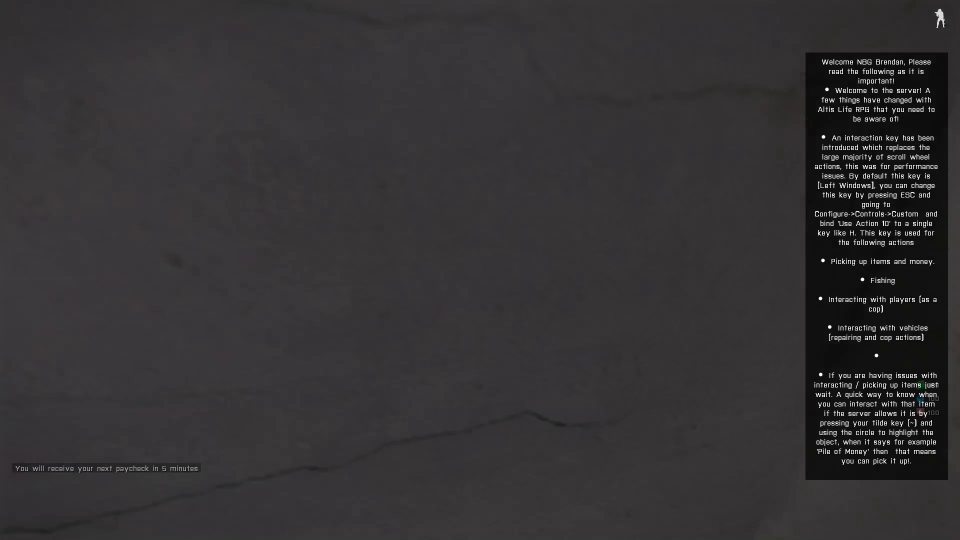
pyautogui.press('w')
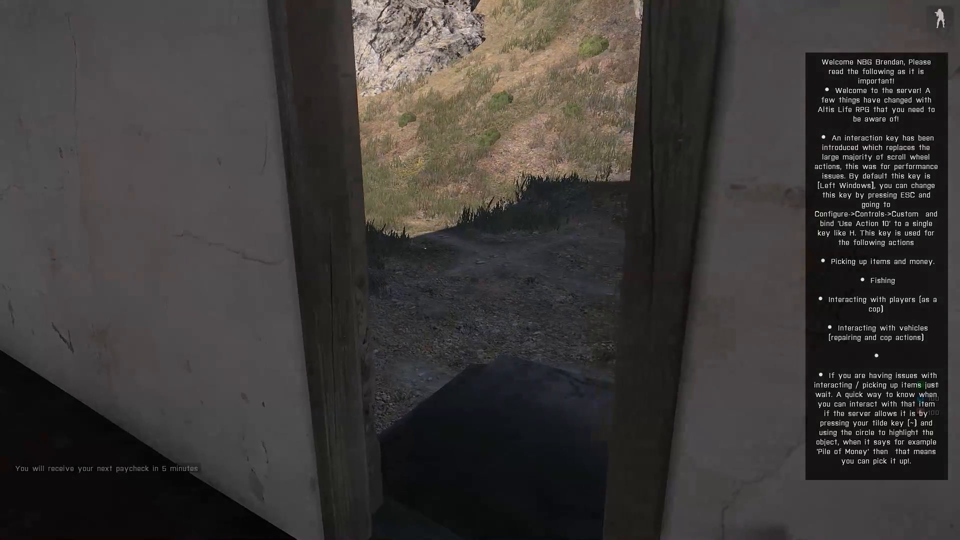
pyautogui.press('Escape')
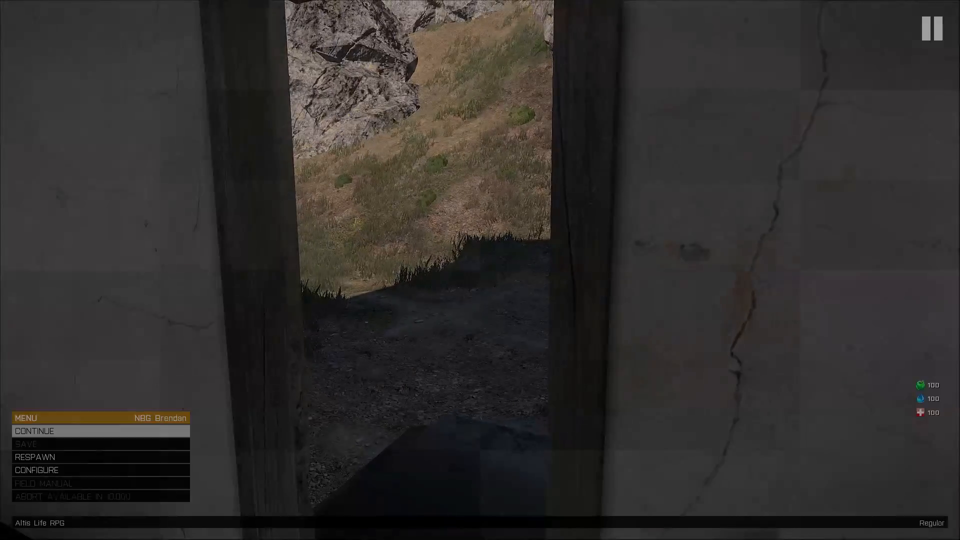